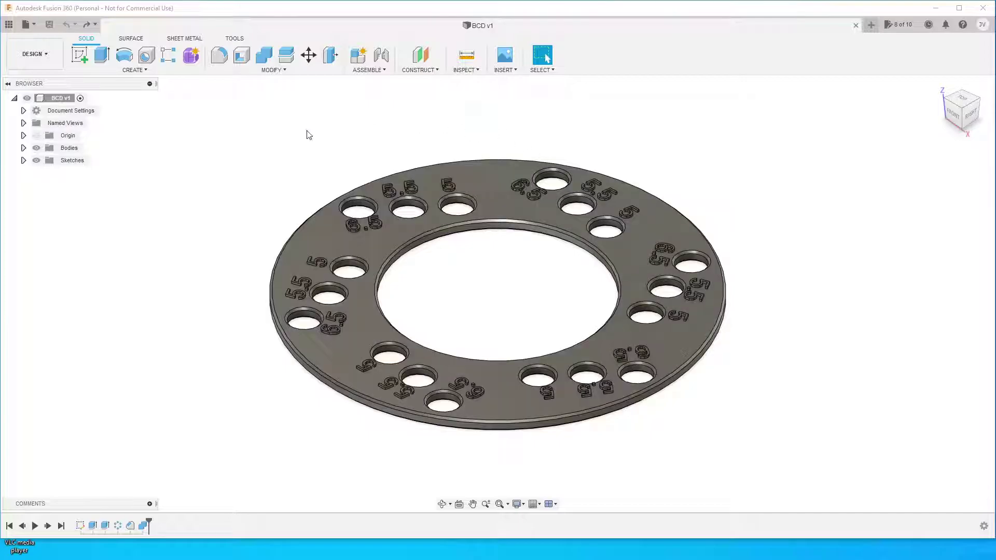
Open the parameters list and review the dimensions and pattern values of Sketch1 under the model parameters.
left_click(281, 71)
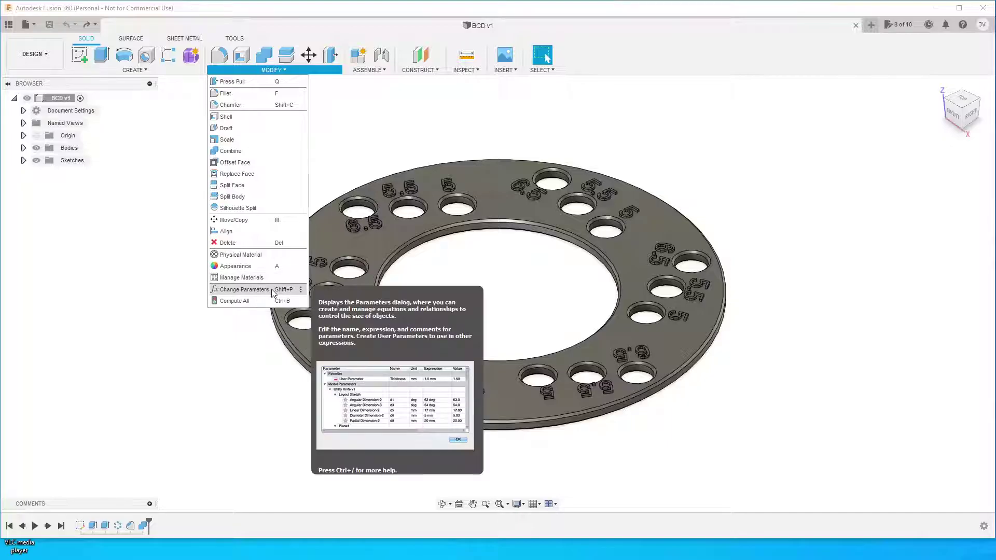
left_click(244, 289)
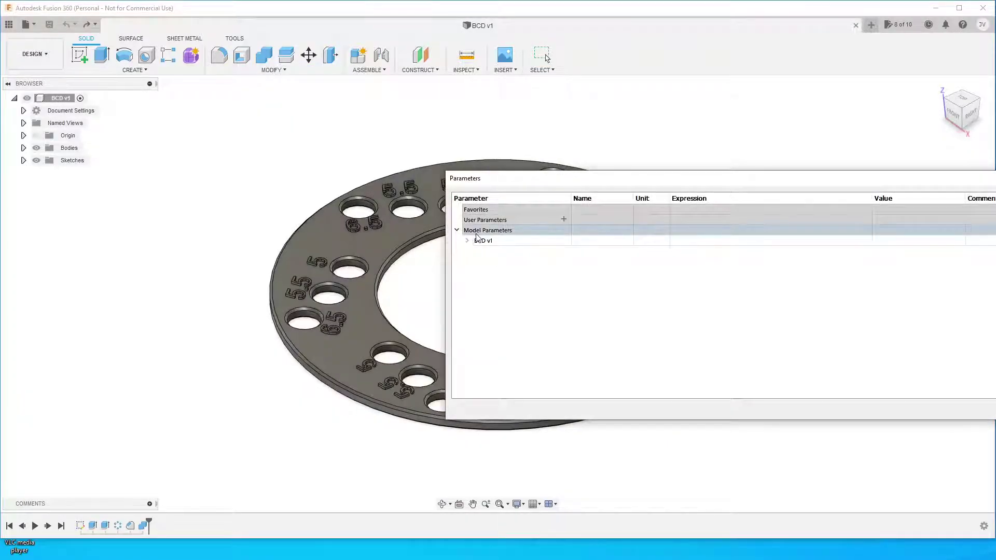
left_click(467, 240)
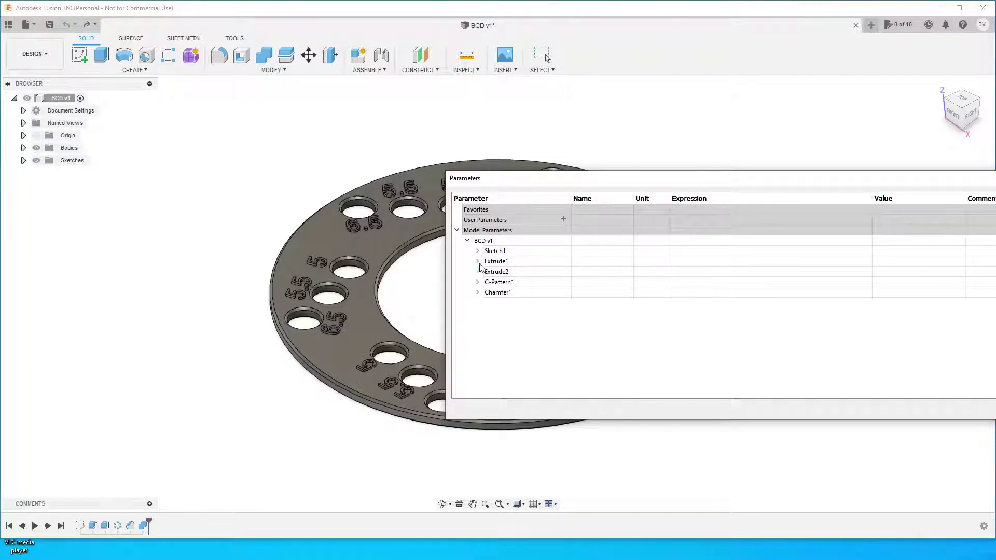
left_click(477, 251)
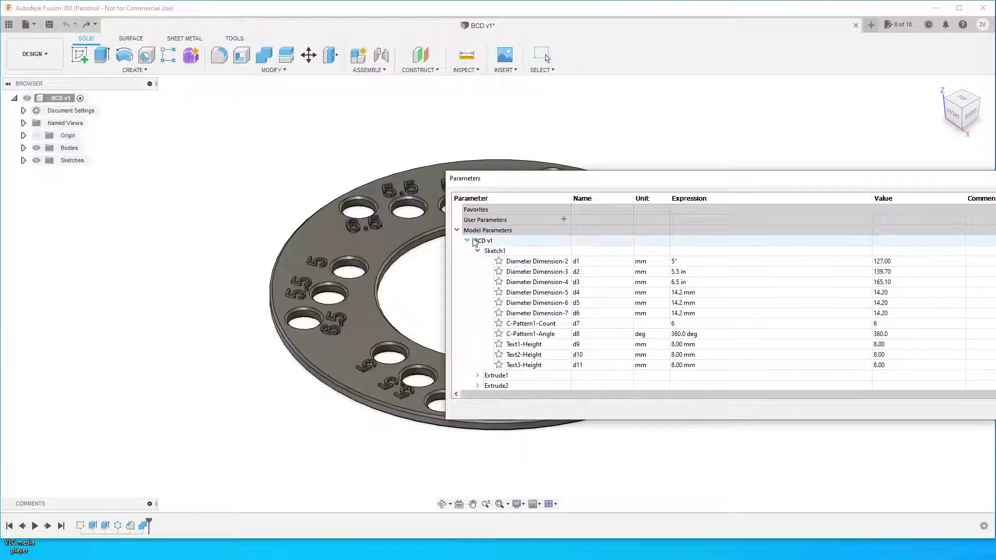
left_click(457, 230)
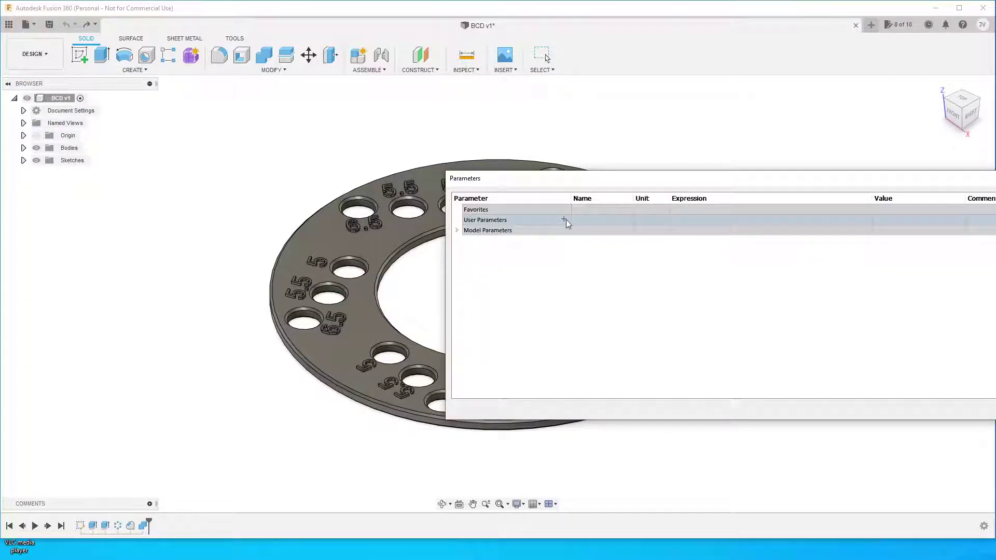
Start a new user parameter named count and set its unit to No Units.
left_click(564, 220)
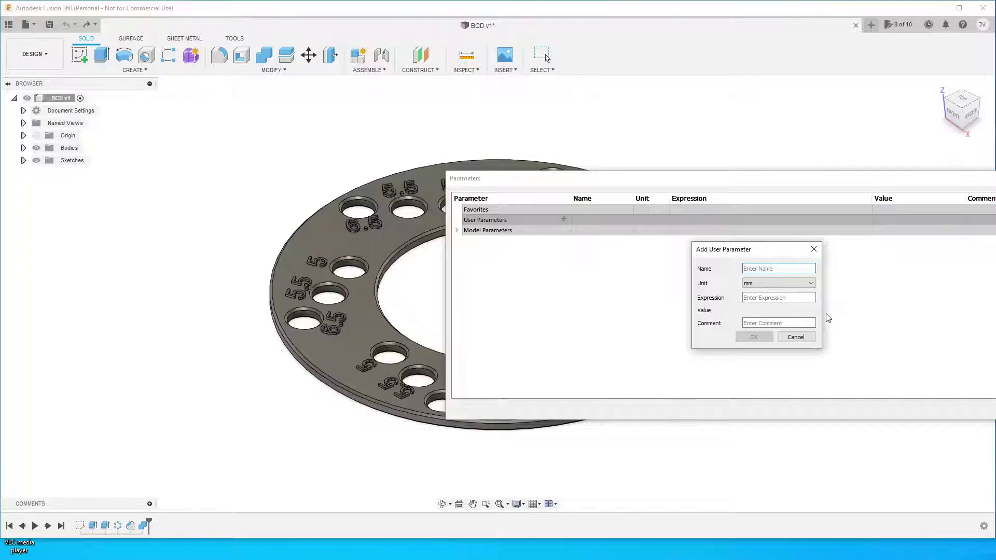
type("count")
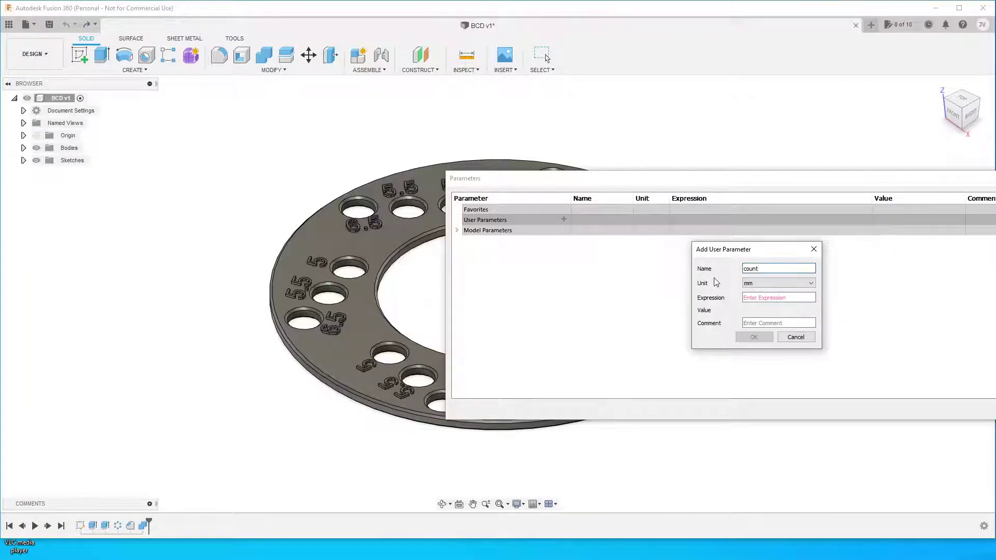
left_click_drag(844, 181, 737, 179)
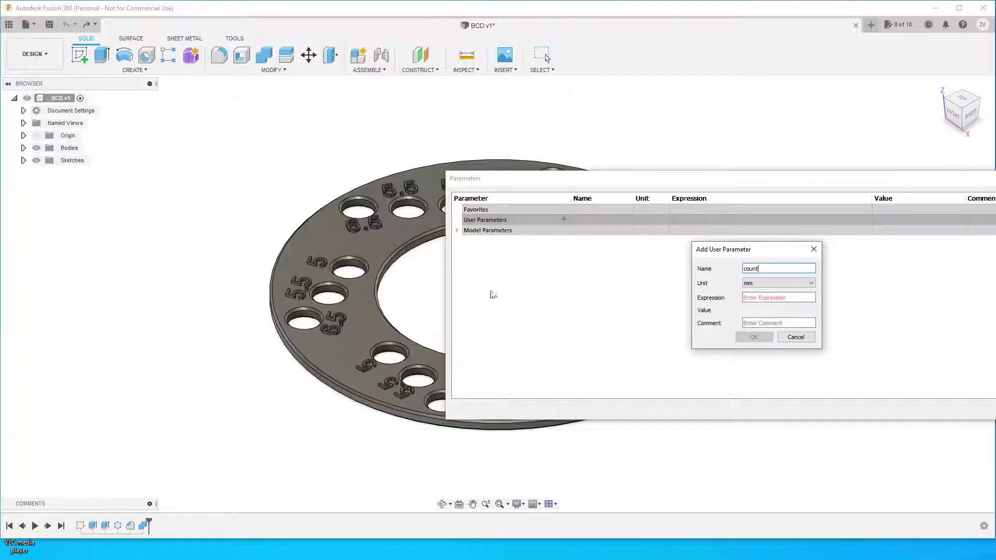
left_click(797, 299)
left_click(771, 283)
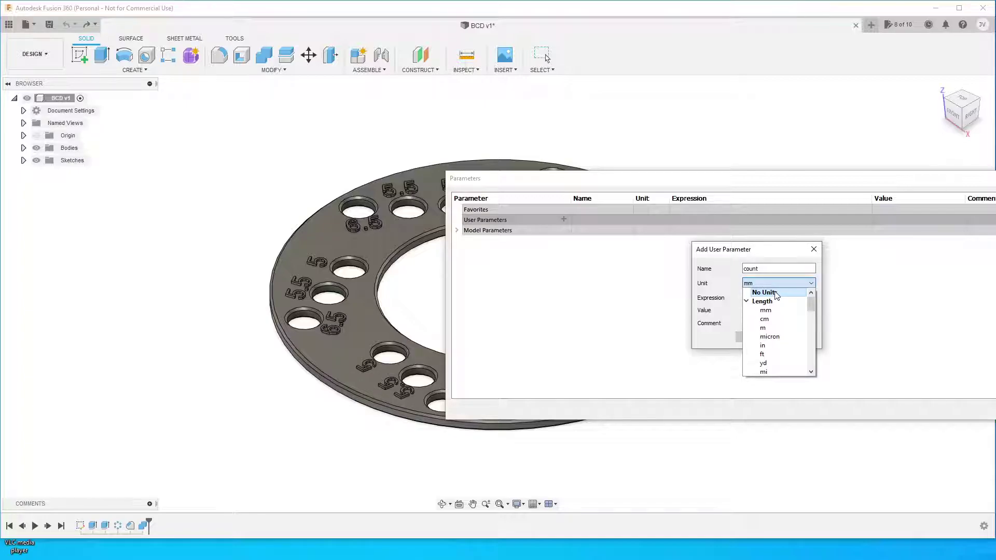
left_click(776, 293)
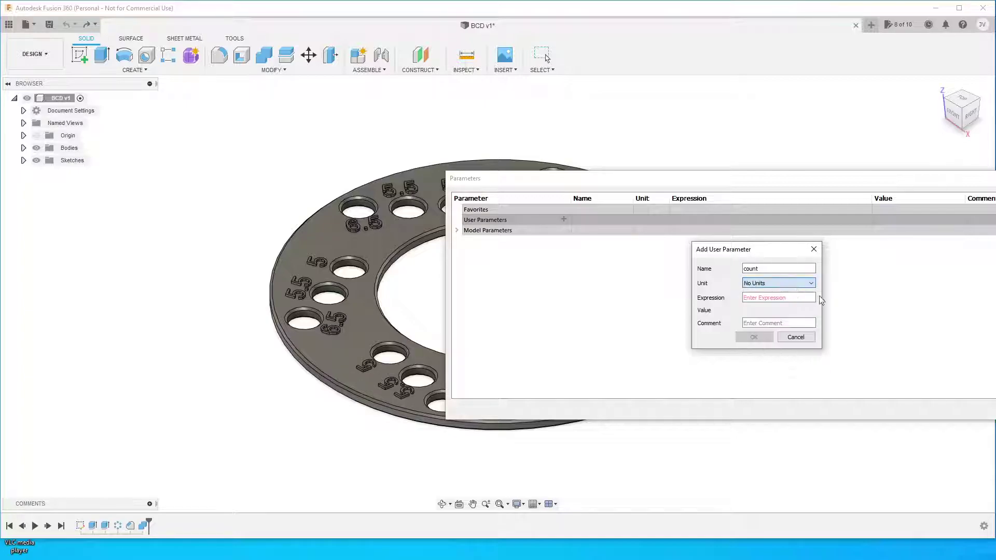
left_click(810, 284)
scroll(812, 315, "down", 3)
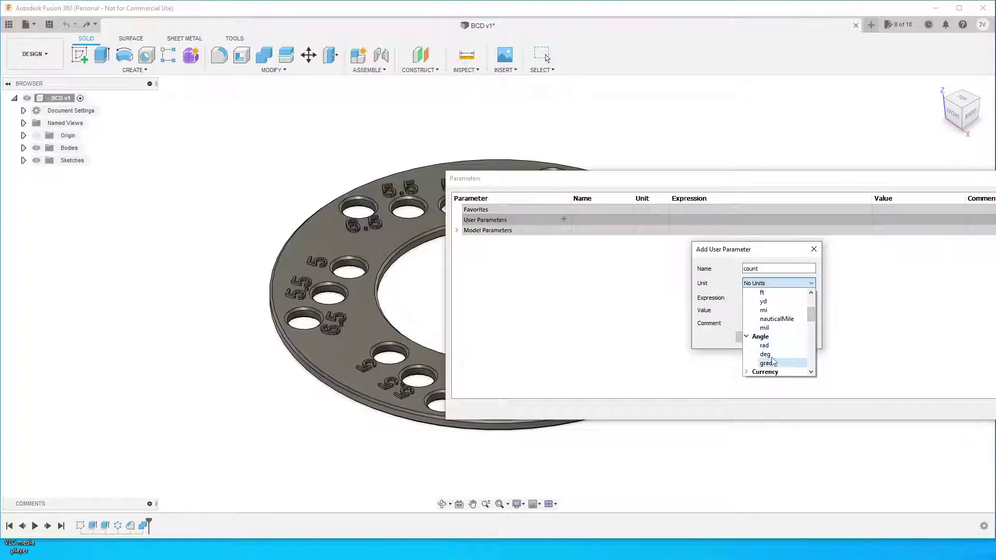
scroll(813, 321, "down", 1)
scroll(813, 320, "down", 1)
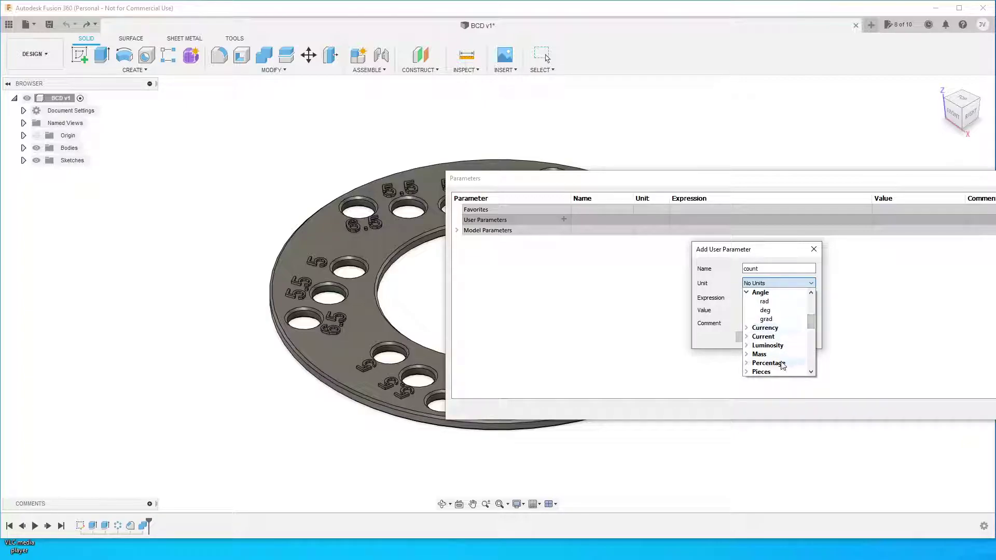
scroll(813, 333, "down", 1)
left_click_drag(814, 333, 814, 374)
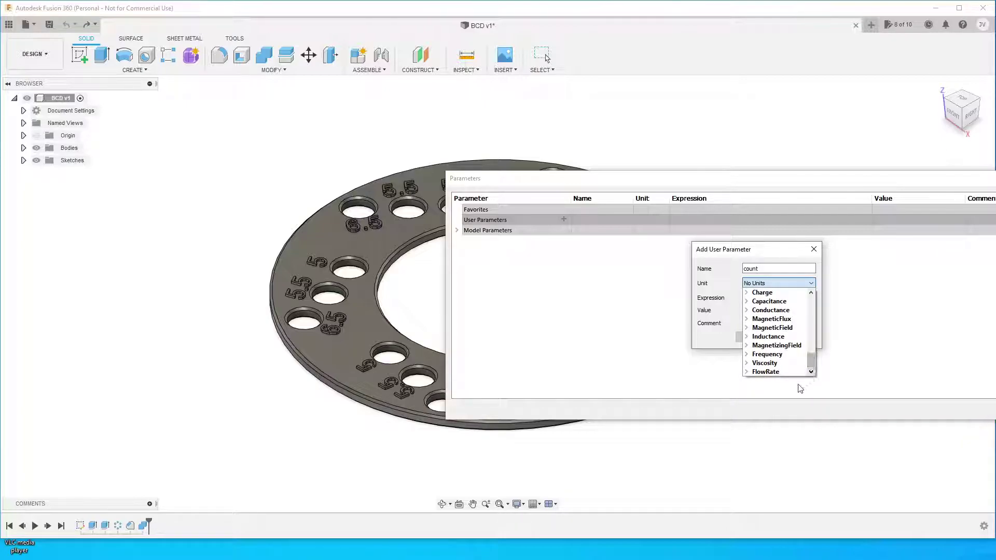
left_click(799, 286)
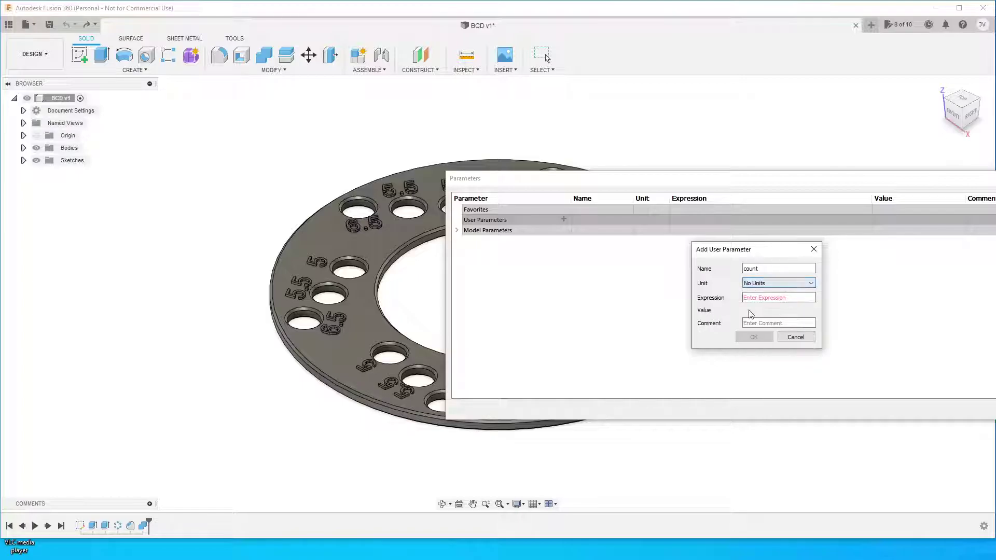
Give the count parameter the expression 5, add it, and close the parameters list.
left_click(782, 298)
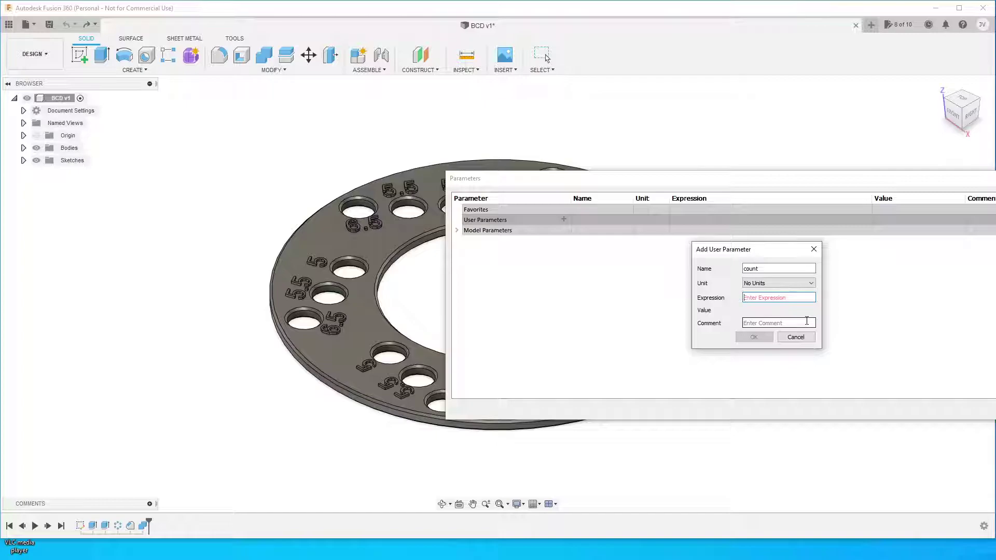
type("5")
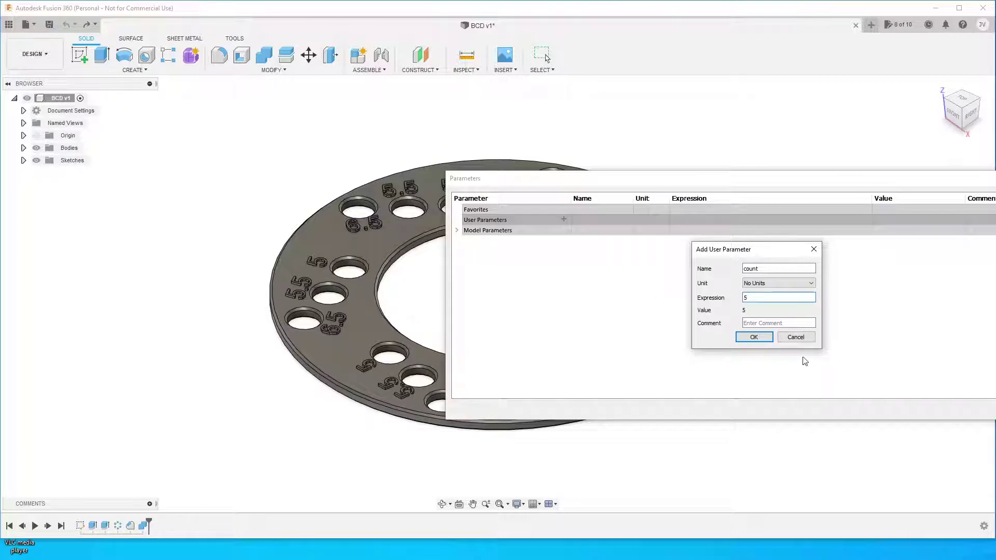
left_click(753, 337)
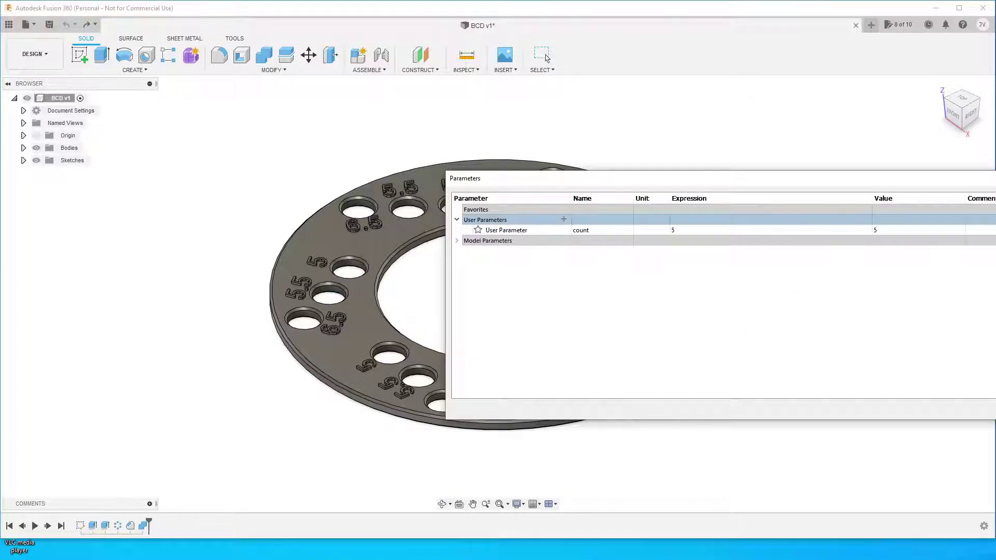
key("Return")
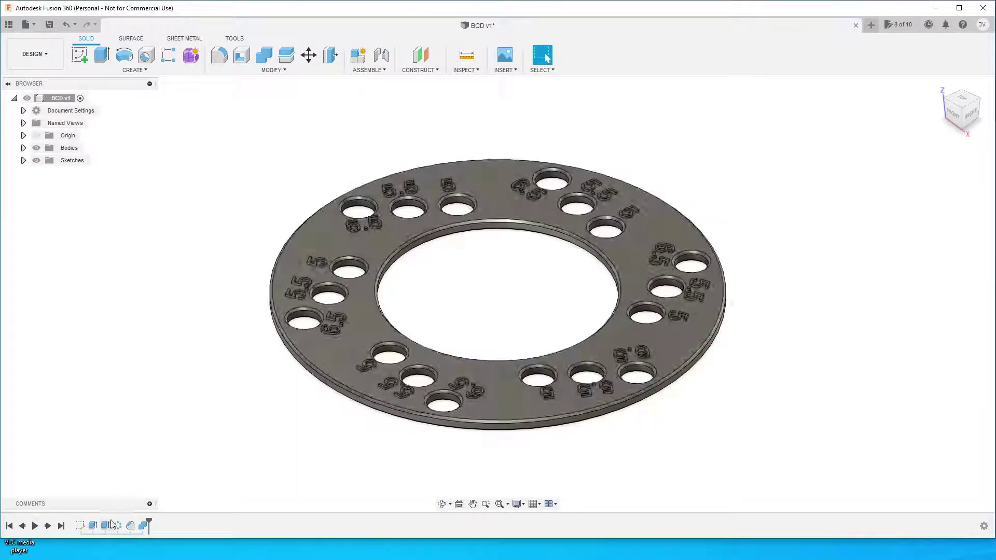
Edit Sketch1 and move the 165.10 and 139.70 diameter dimensions away from the overlapping labels around the vertical axis.
right_click(79, 527)
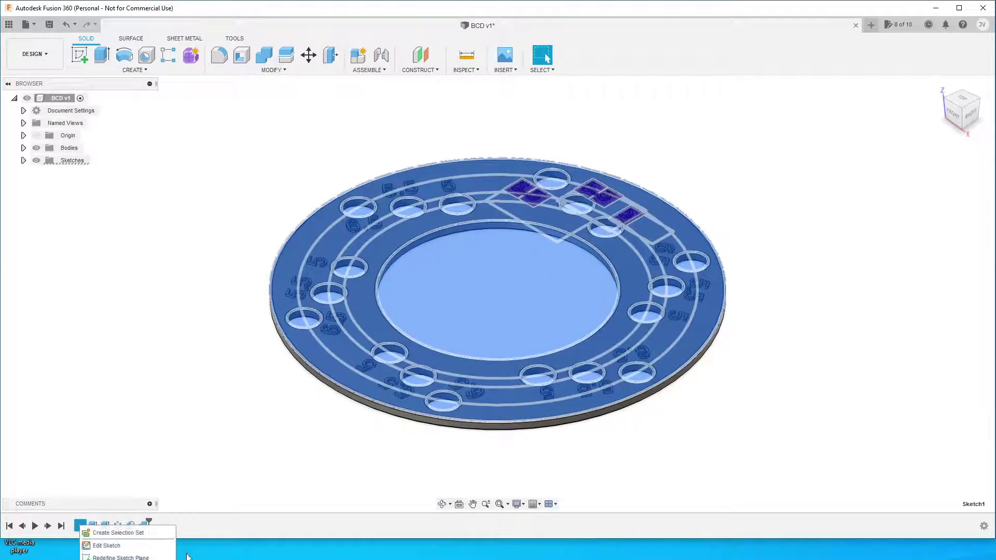
left_click(137, 549)
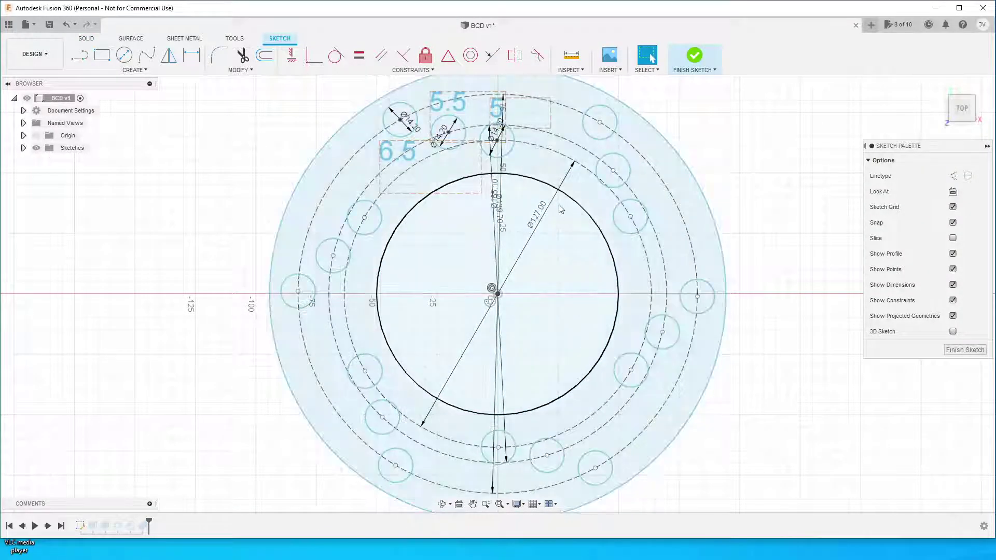
left_click_drag(502, 196, 628, 281)
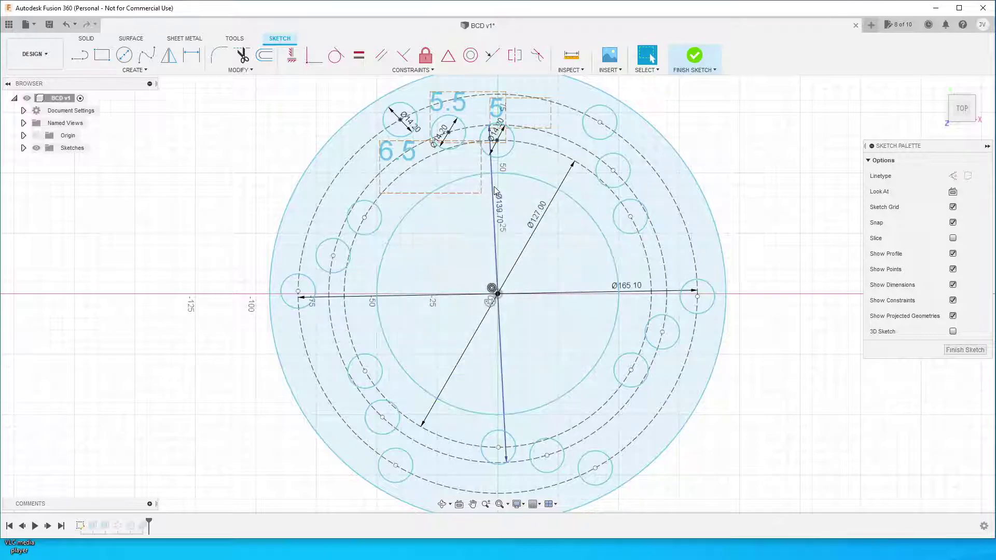
left_click_drag(492, 188, 592, 230)
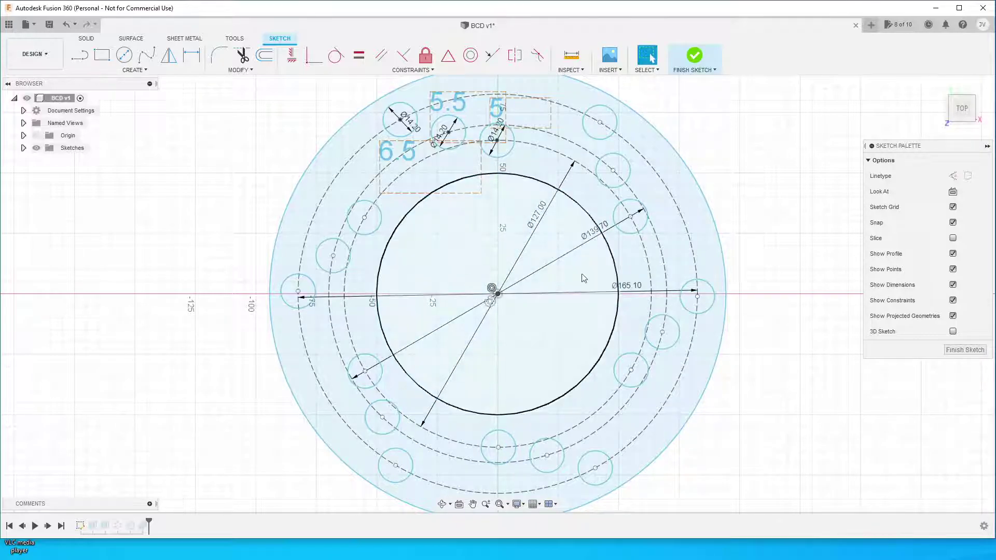
key("Escape")
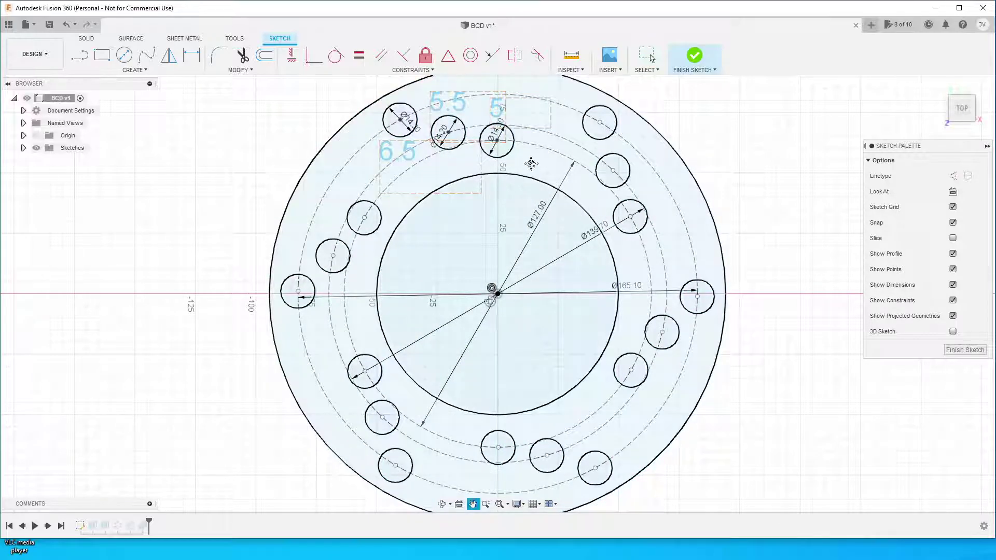
Edit the sketch's circular pattern of holes at the ring's centre and set its quantity to the user parameter count.
middle_click_drag(519, 238, 529, 241)
scroll(512, 277, "up", 5)
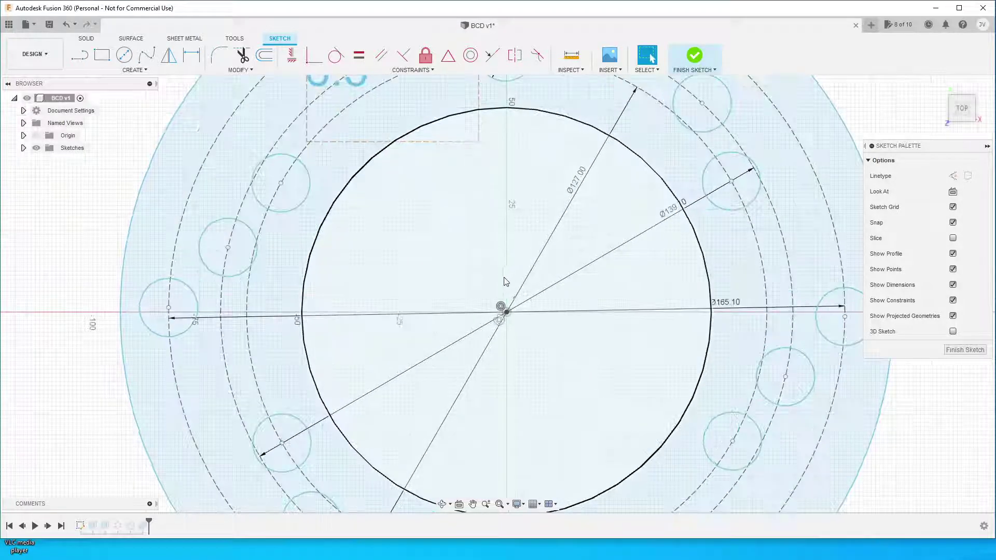
left_click(479, 233)
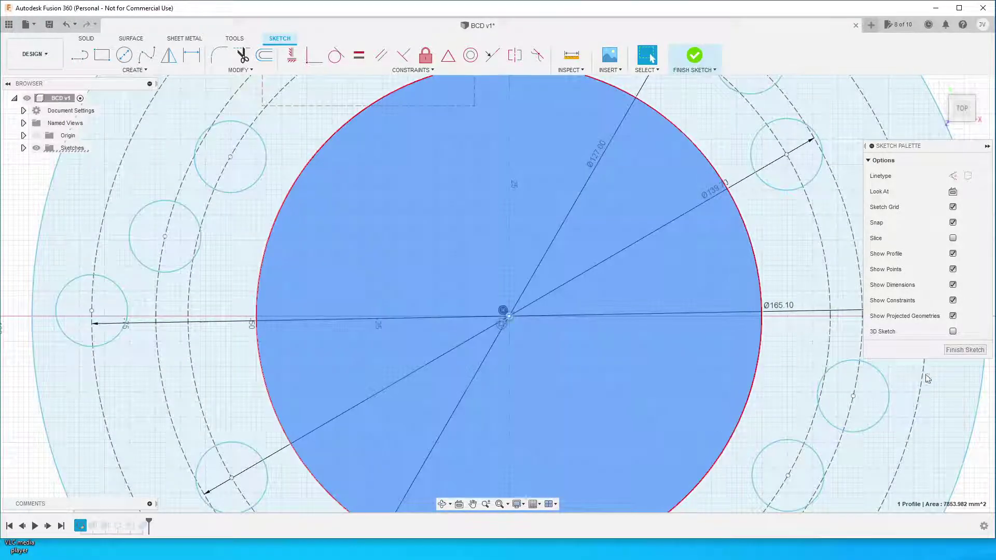
key("Escape")
scroll(498, 345, "up", 3)
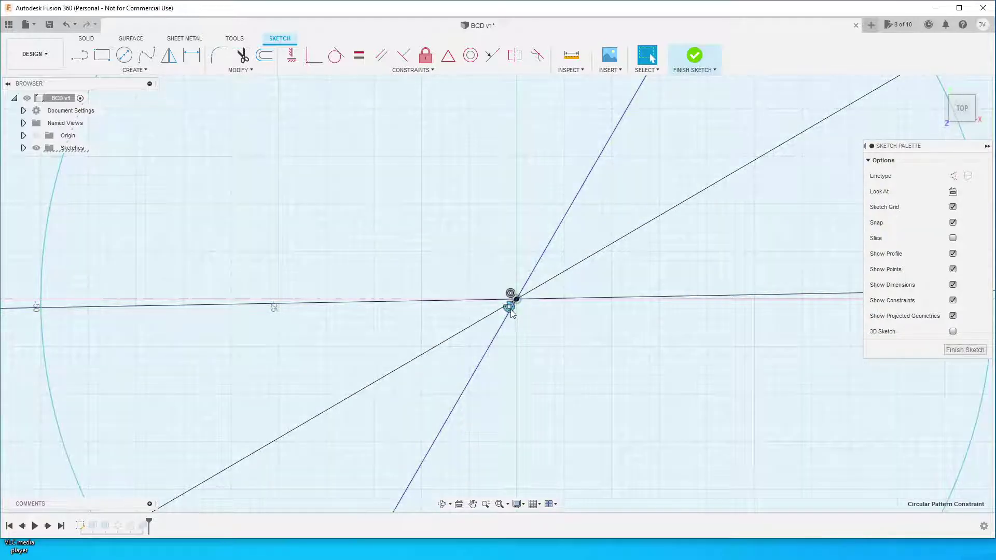
scroll(510, 312, "down", 6)
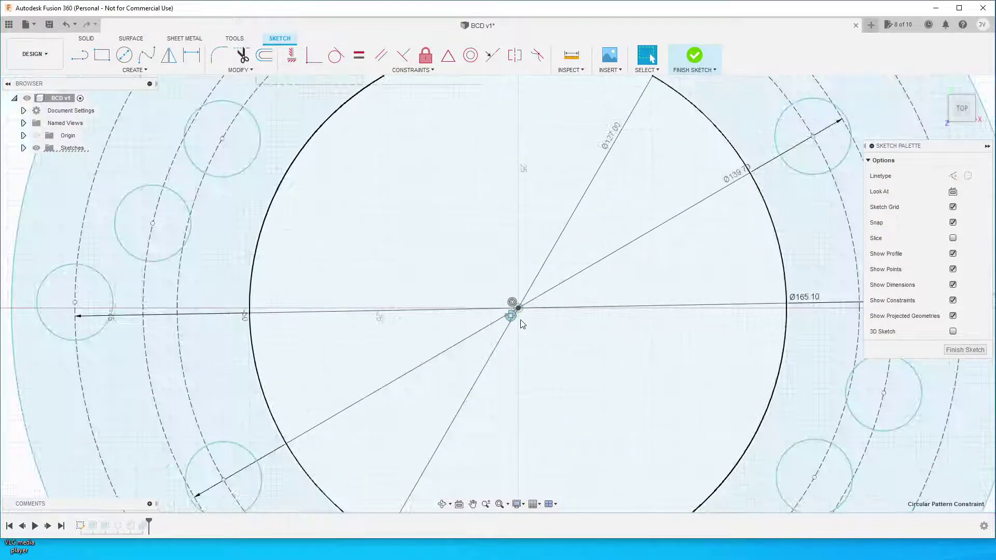
scroll(518, 320, "down", 2)
right_click(515, 317)
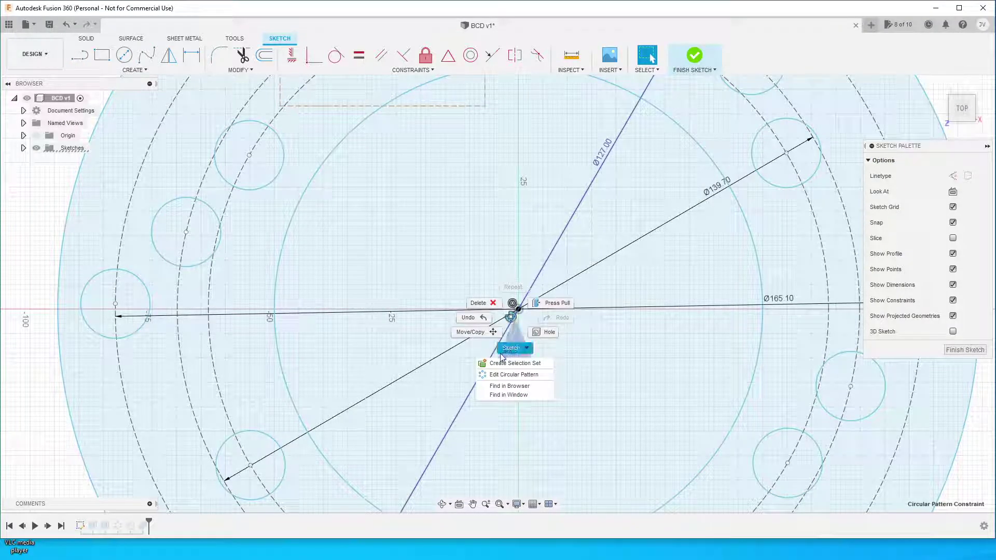
left_click(522, 375)
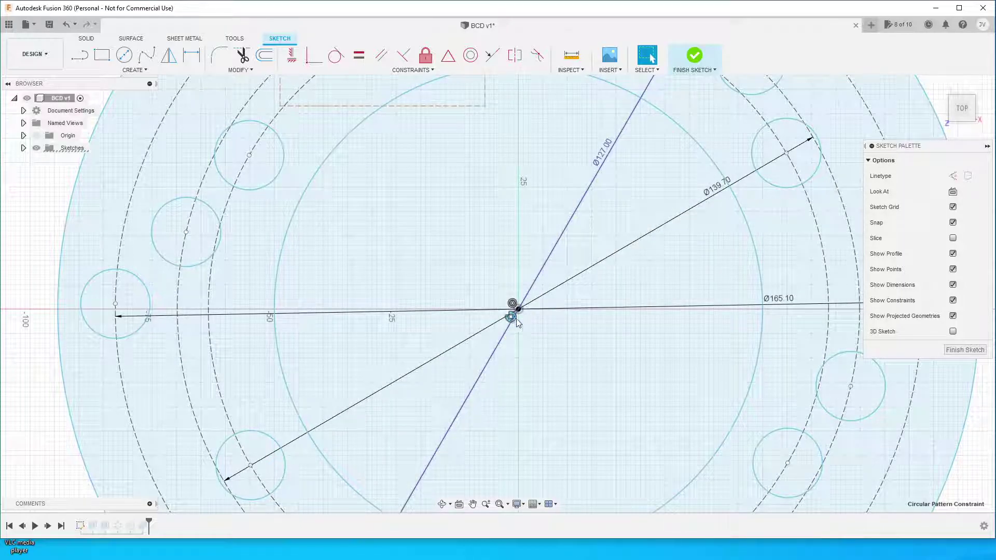
right_click(517, 322)
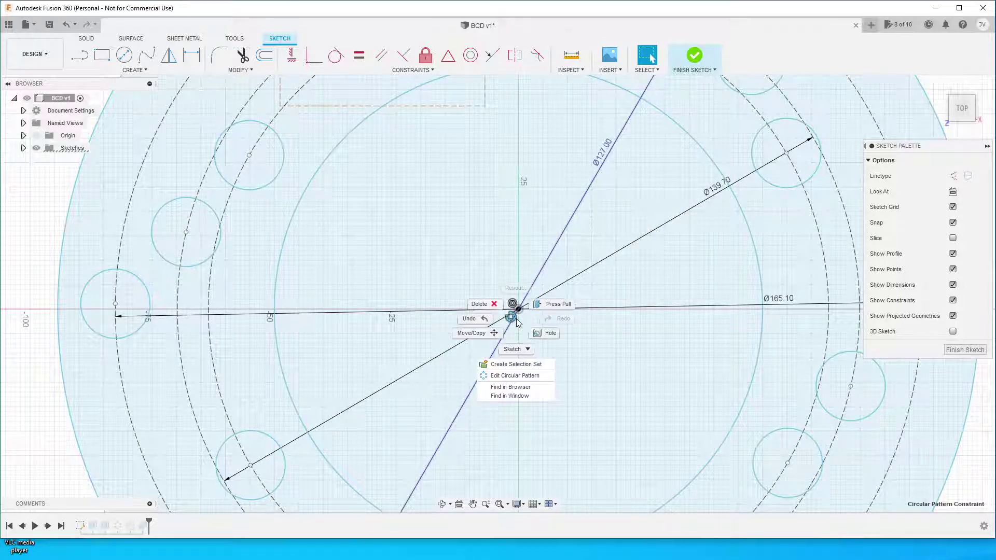
left_click(522, 376)
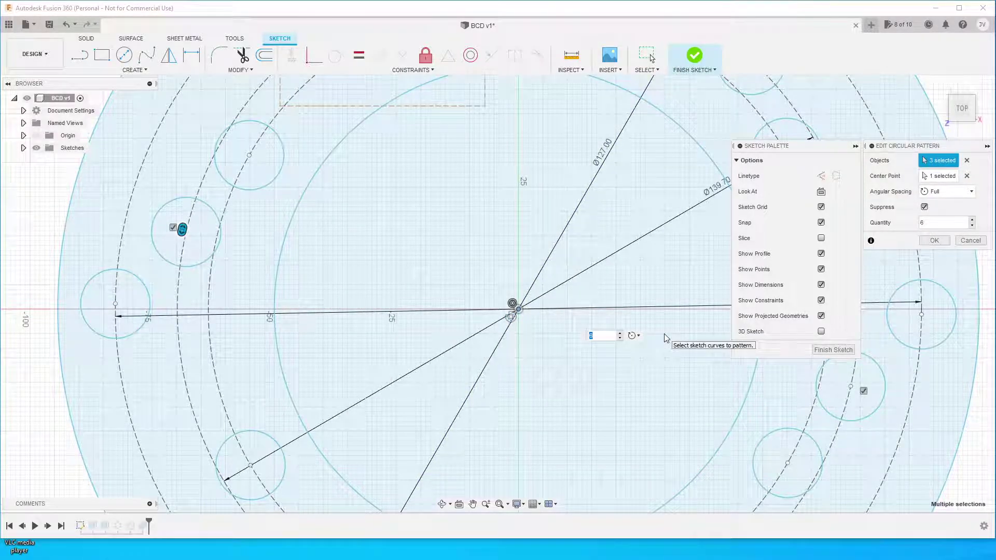
type("count")
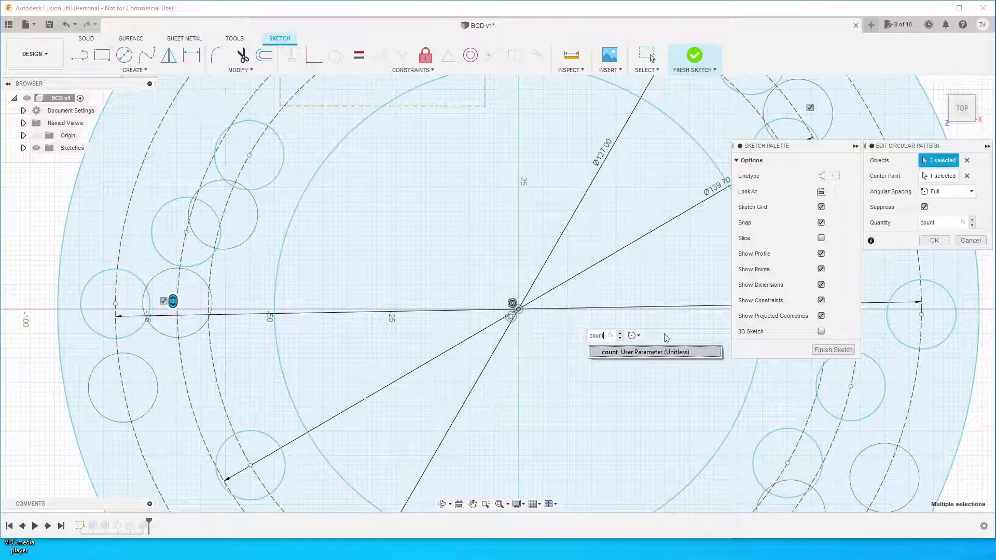
left_click(643, 355)
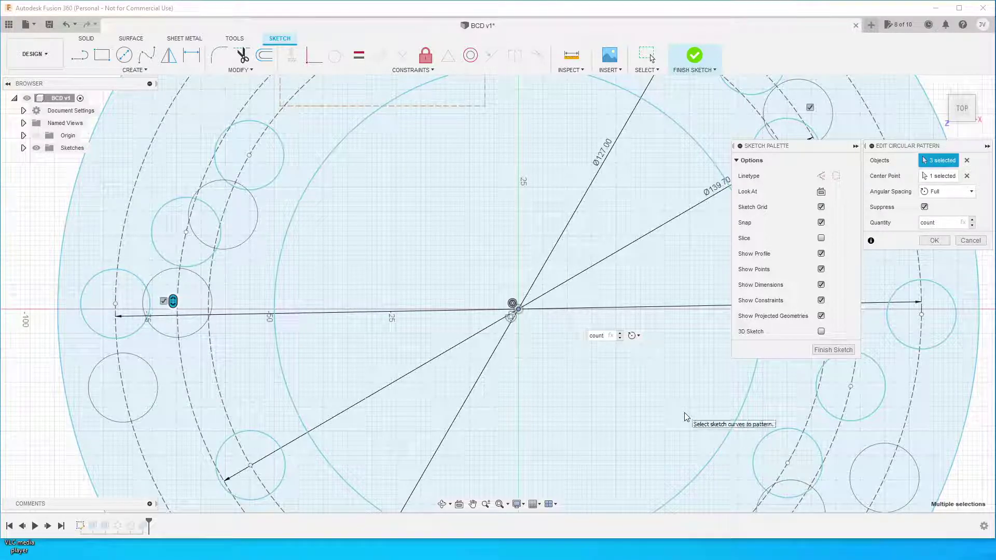
key("Return")
scroll(622, 397, "down", 5)
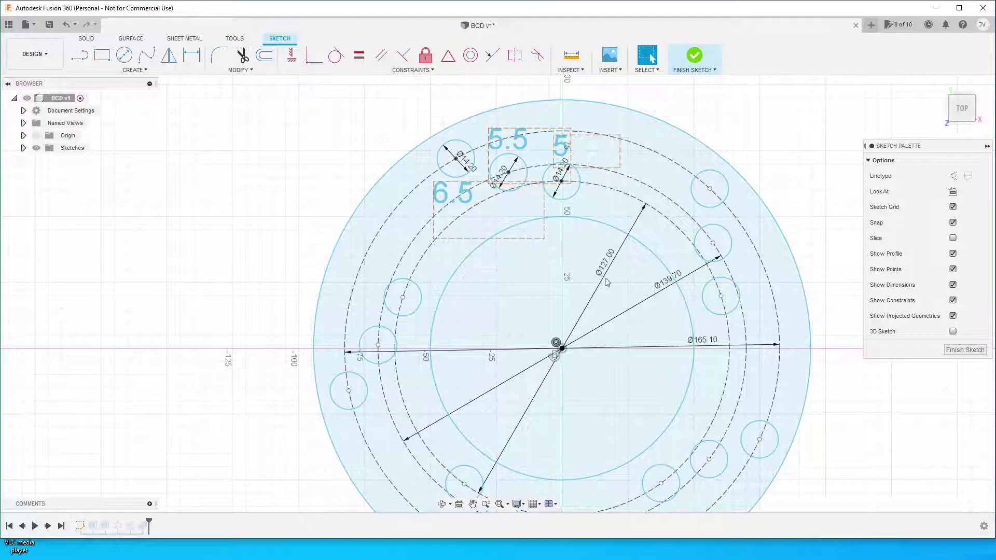
middle_click_drag(599, 339, 583, 263)
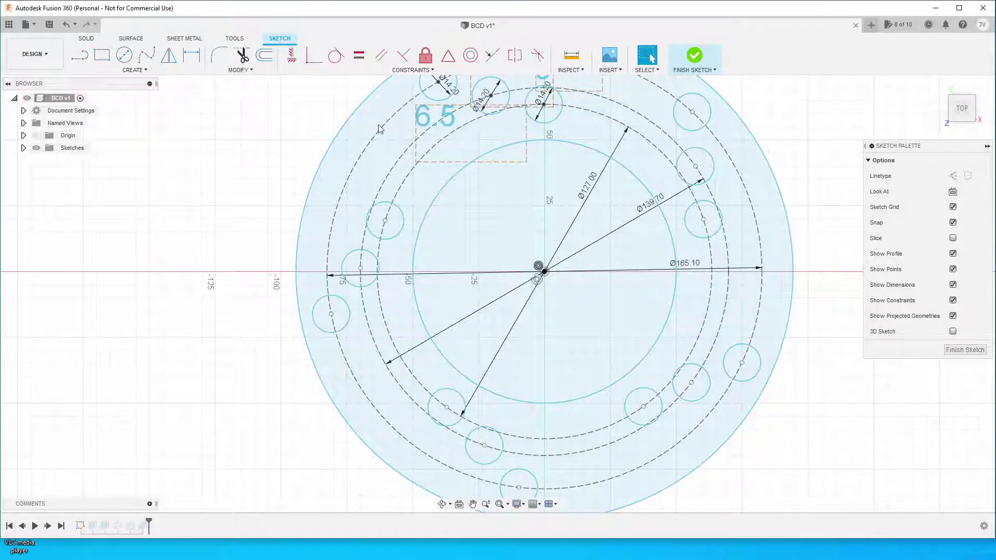
Set the user parameter count to 4 in the parameters list and finish the sketch.
left_click(243, 69)
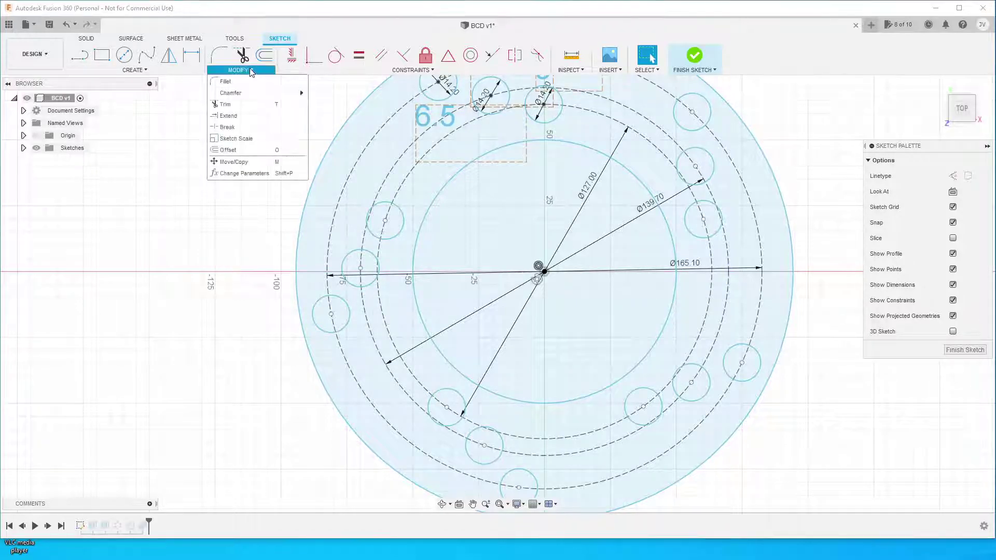
left_click(243, 173)
left_click(550, 230)
left_click(692, 230)
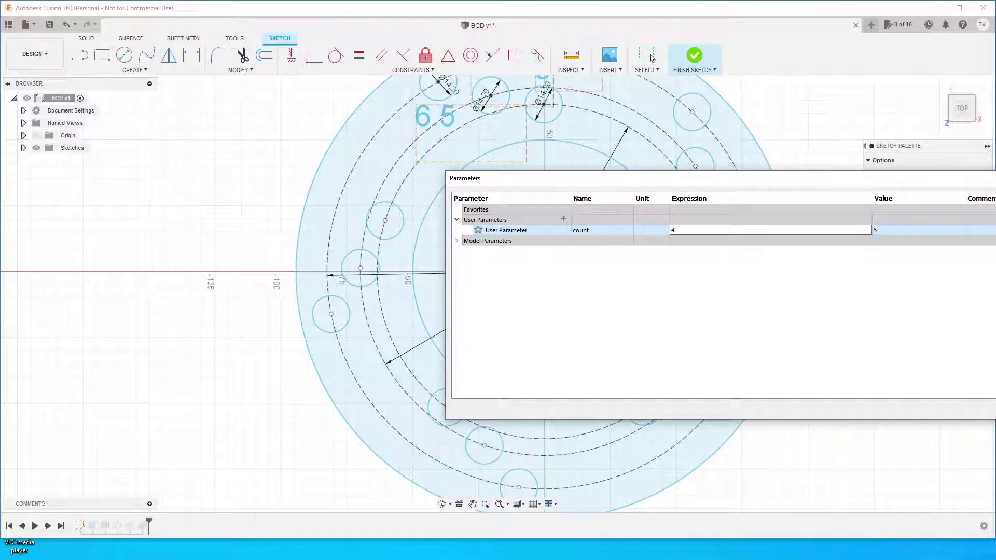
key("Return")
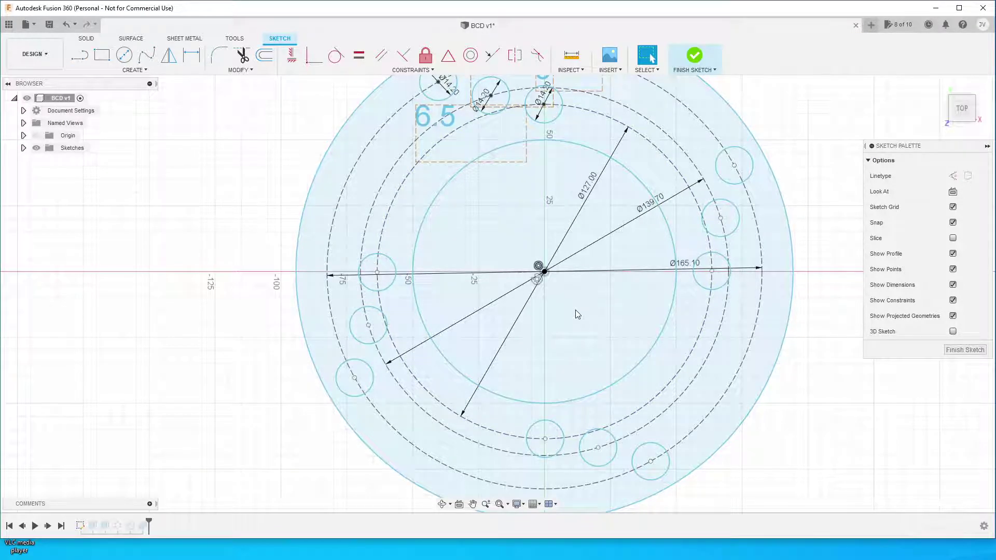
left_click(964, 350)
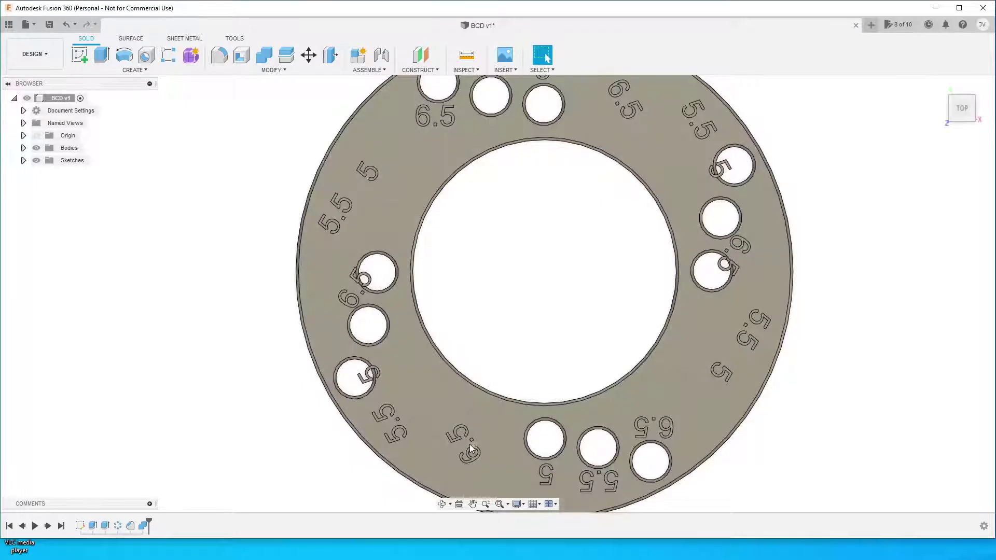
Edit the circular pattern feature of the raised number bodies and set its quantity to the user parameter count.
right_click(120, 527)
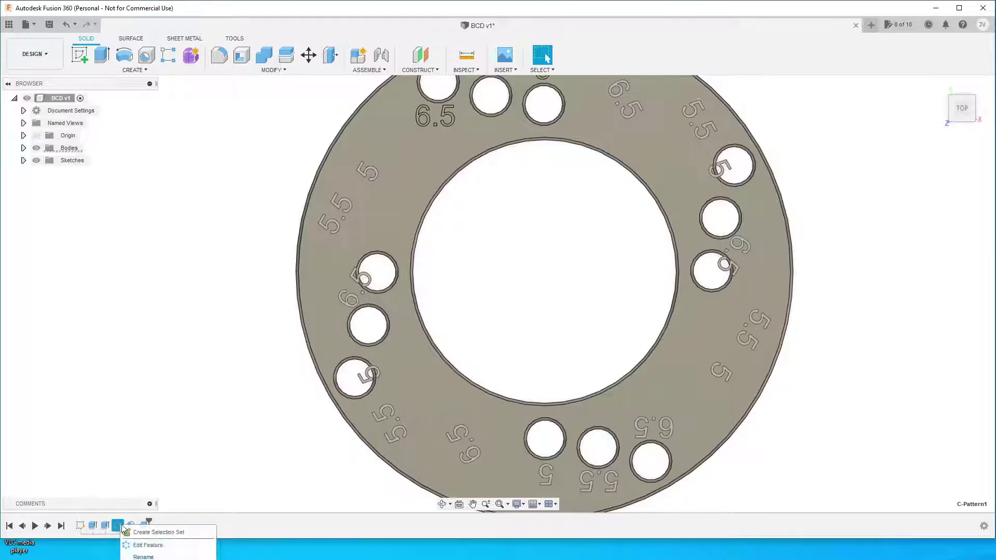
left_click(170, 542)
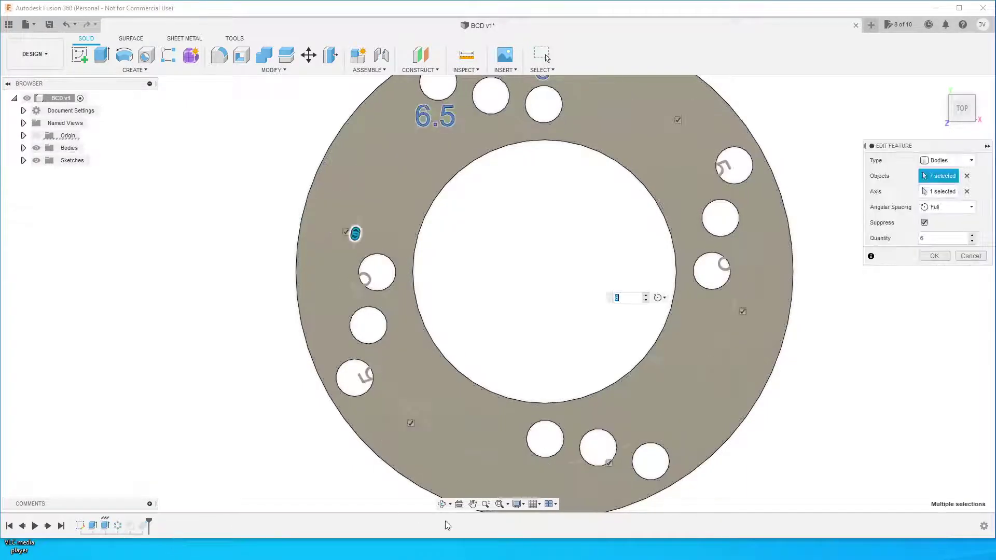
left_click(942, 239)
type("count")
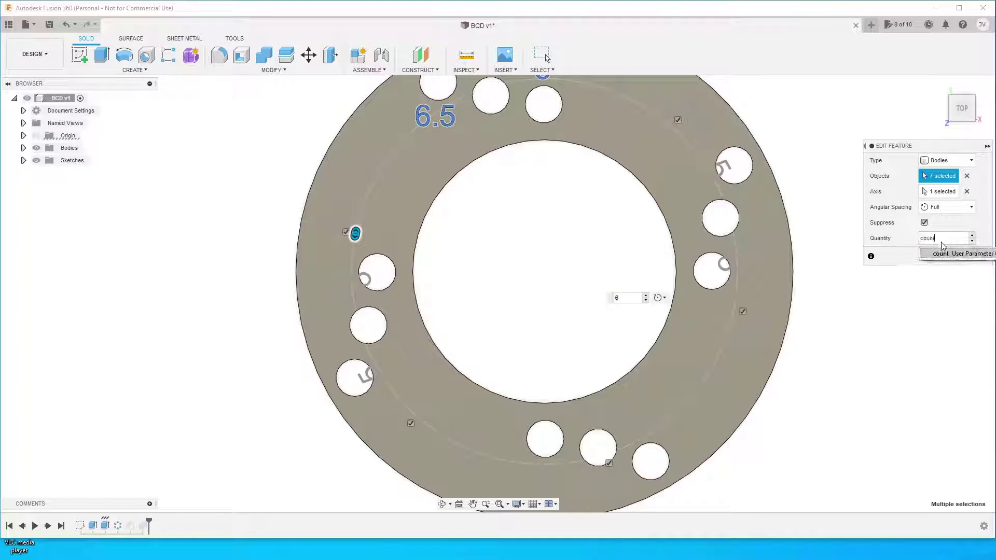
key("Return")
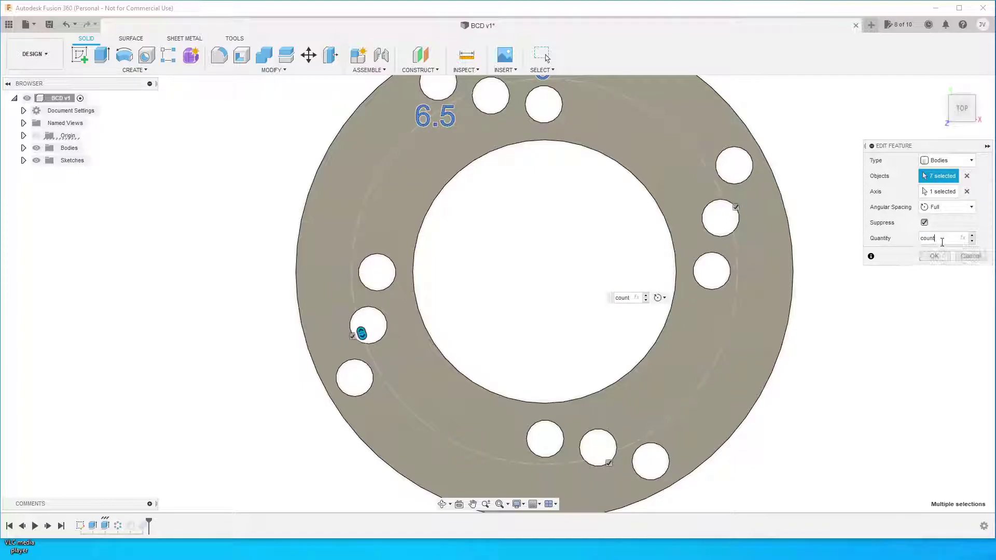
left_click(934, 256)
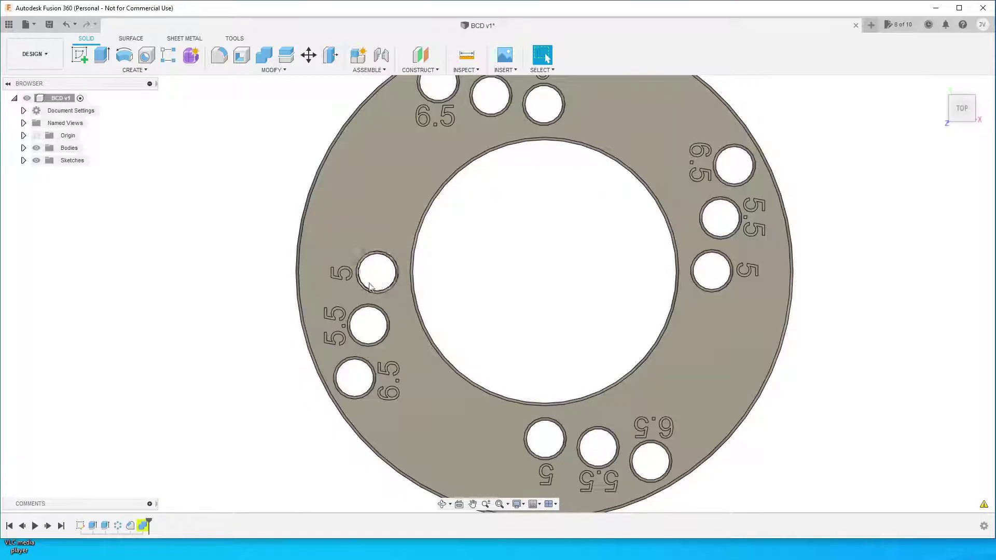
Edit the Combine feature that joins the number bodies to the ring and accept its existing selections with the Join operation.
right_click(143, 525)
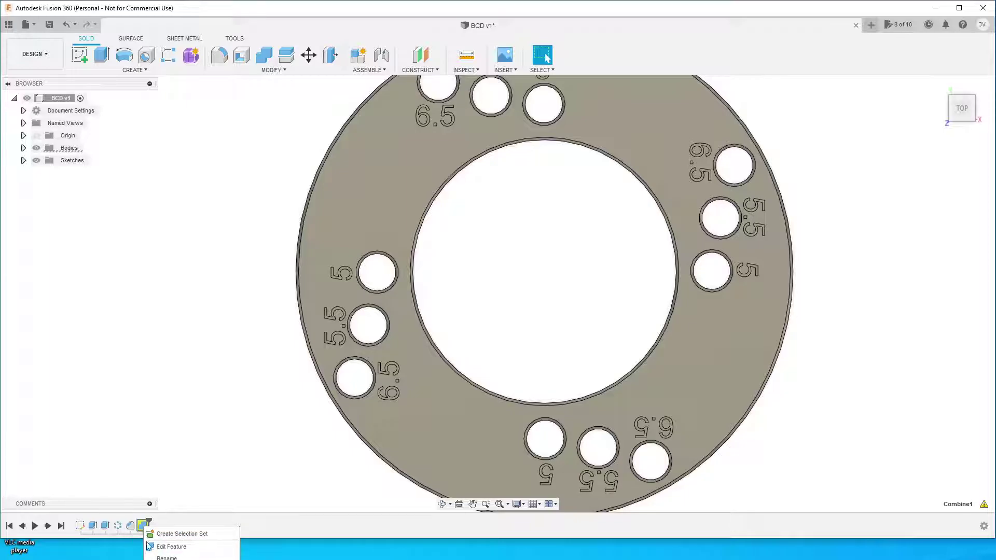
left_click(184, 520)
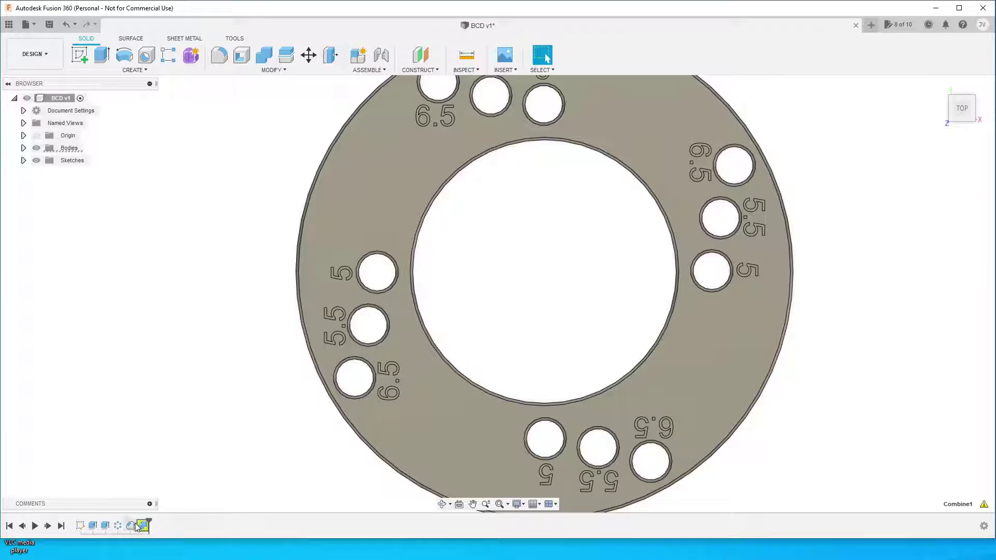
right_click(143, 525)
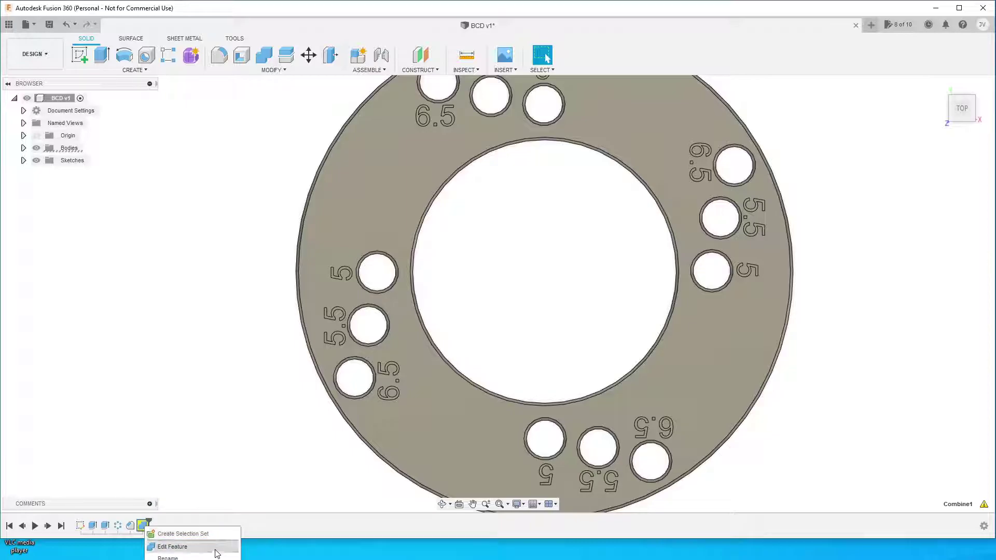
left_click(215, 550)
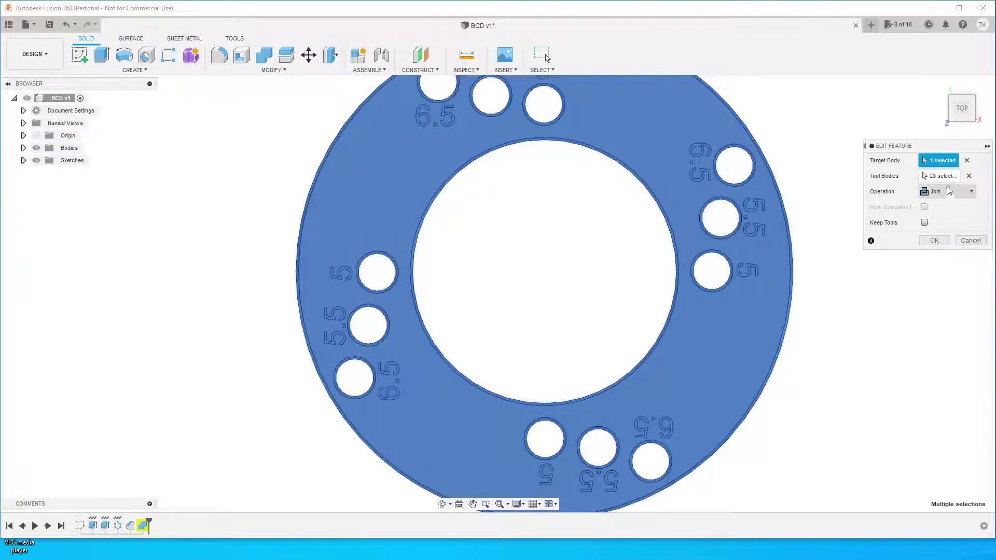
left_click(945, 241)
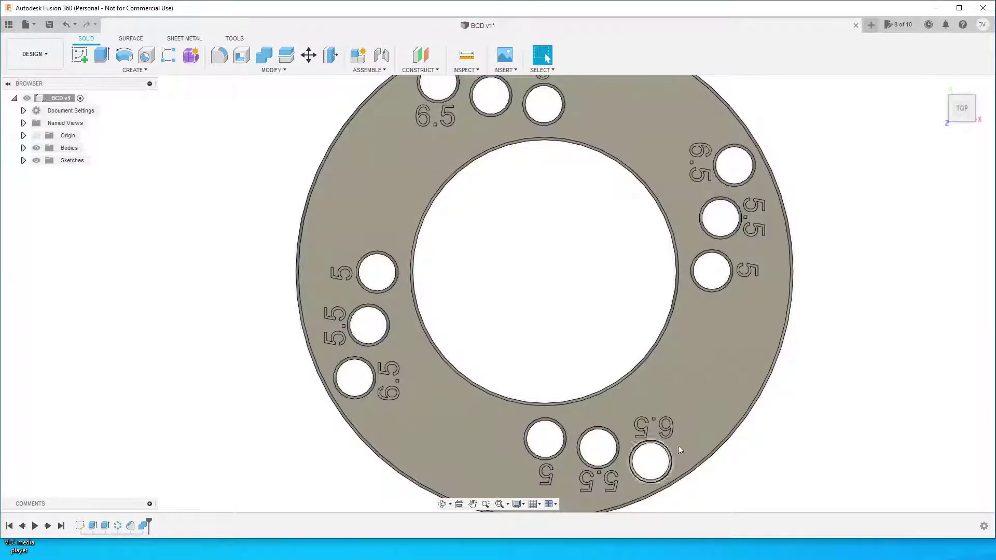
Return the ring to the home view and pin the Change Parameters command to the toolbar.
left_click(939, 86)
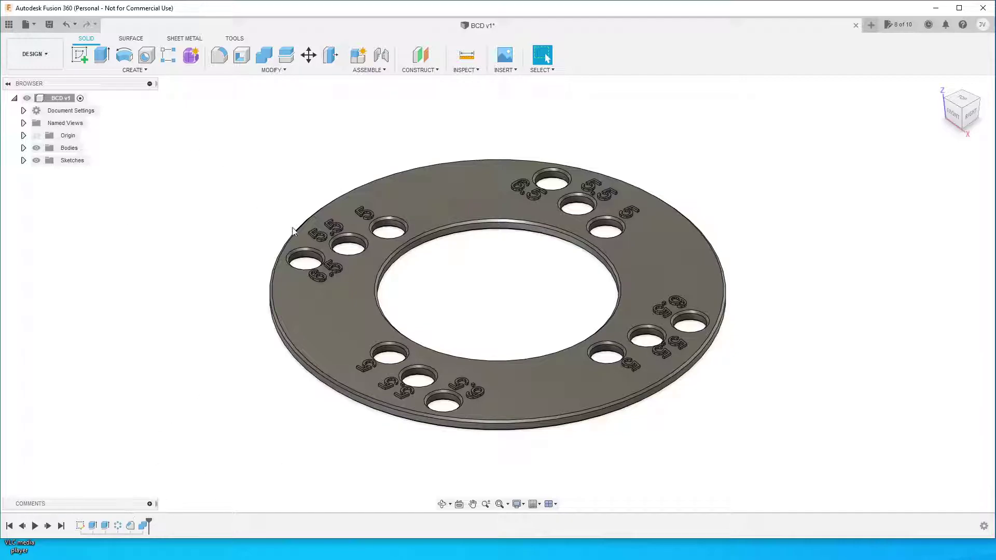
left_click(152, 70)
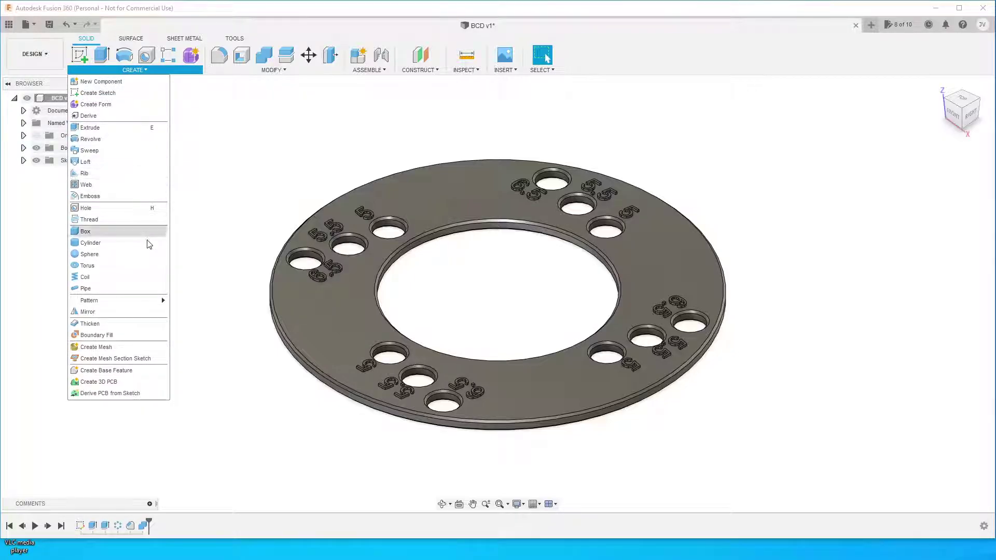
left_click(274, 70)
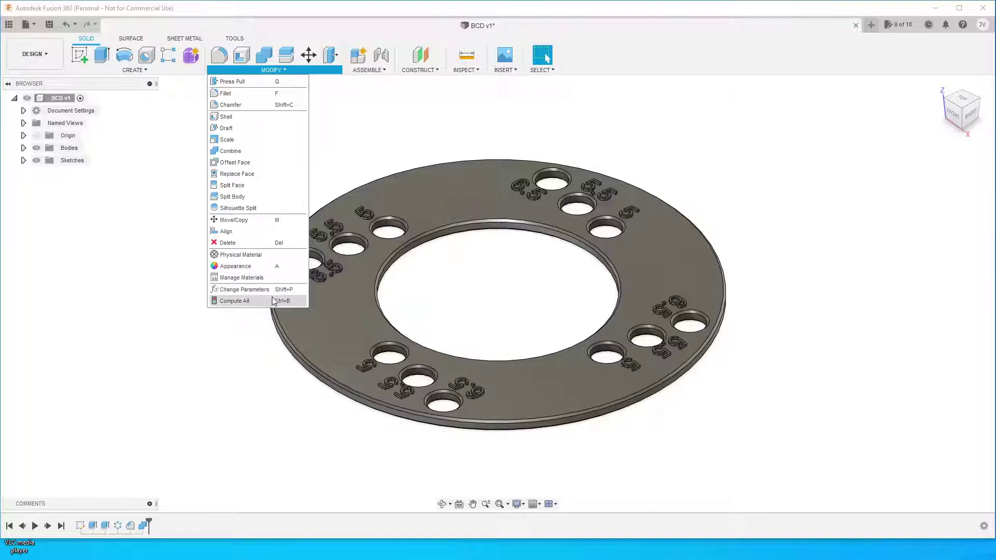
mouse_move(303, 292)
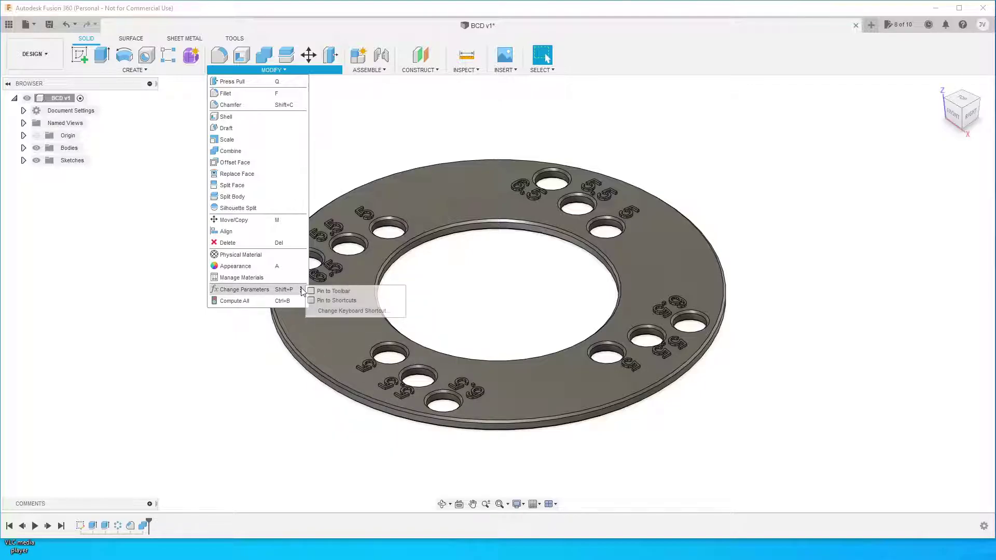
left_click(334, 292)
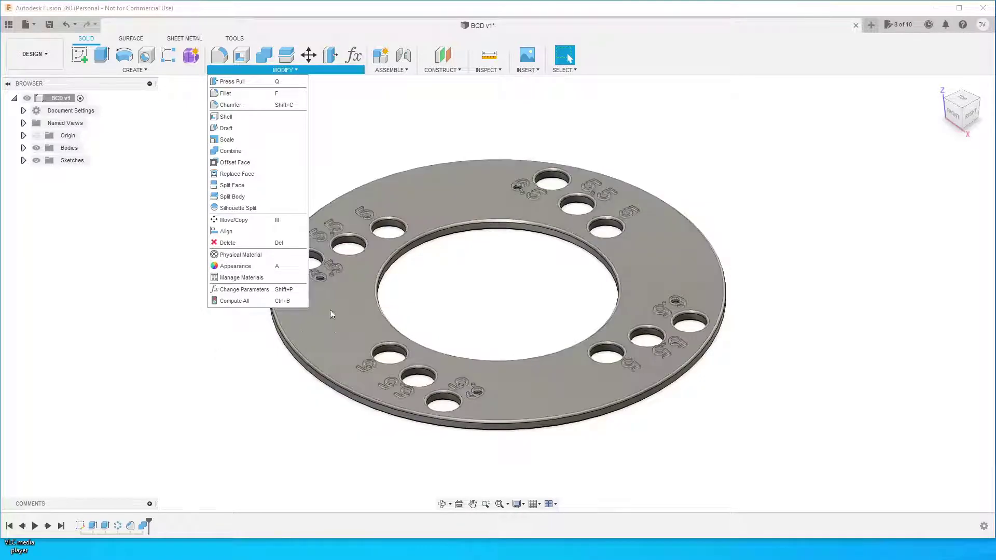
View the keyboard shortcut setting for the Change Parameters command and leave it without making changes.
left_click(303, 292)
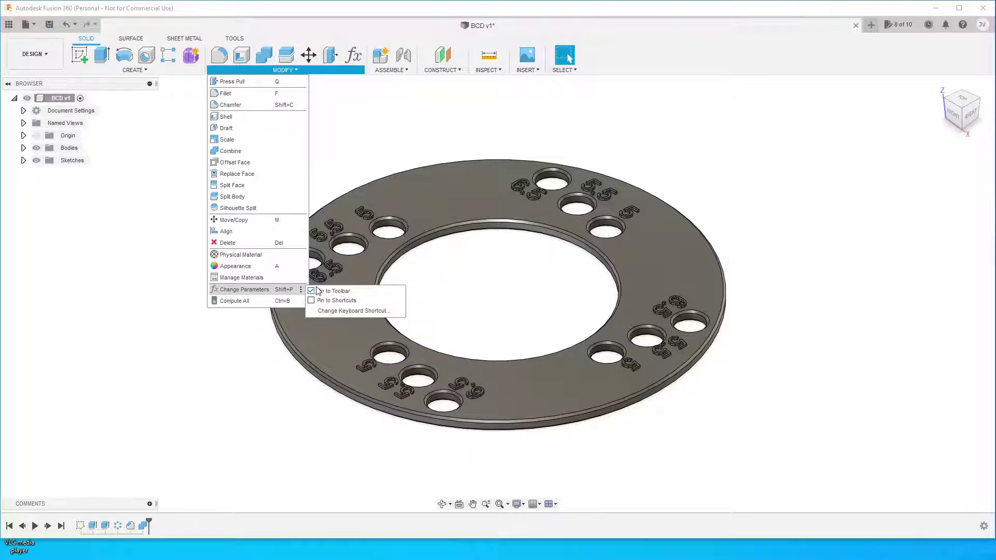
left_click(368, 311)
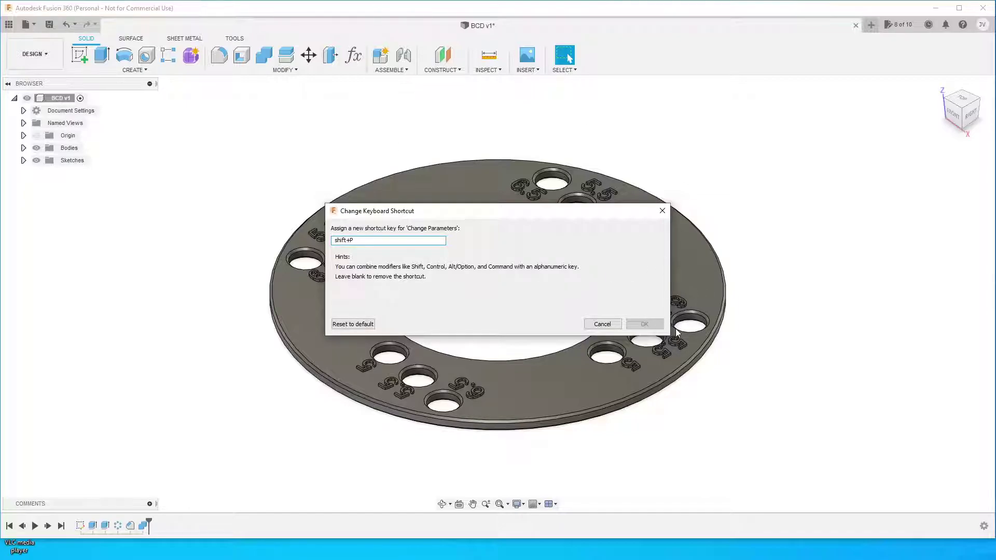
left_click(606, 324)
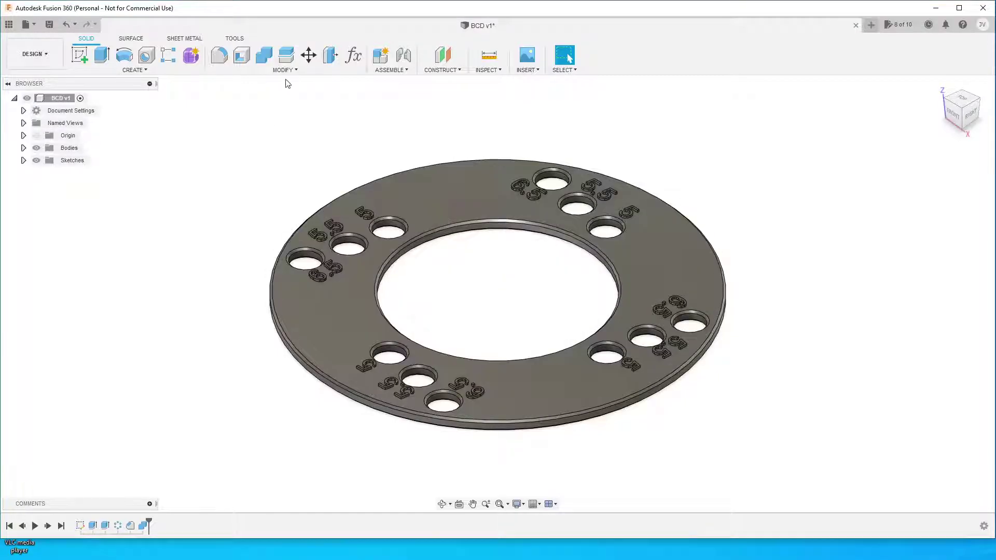
Add a user parameter named pattern1 with the unit in and the expression 6.5.
left_click(283, 71)
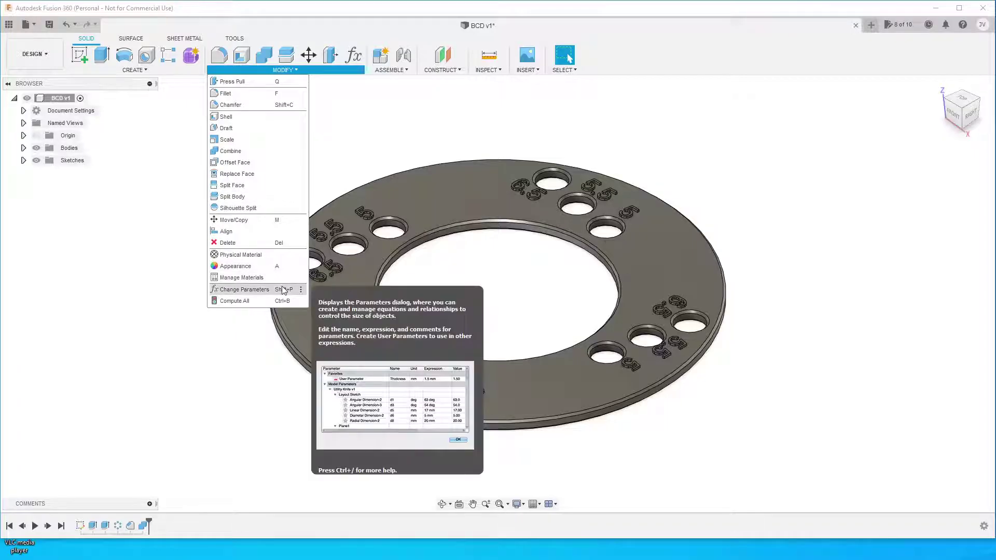
left_click(244, 289)
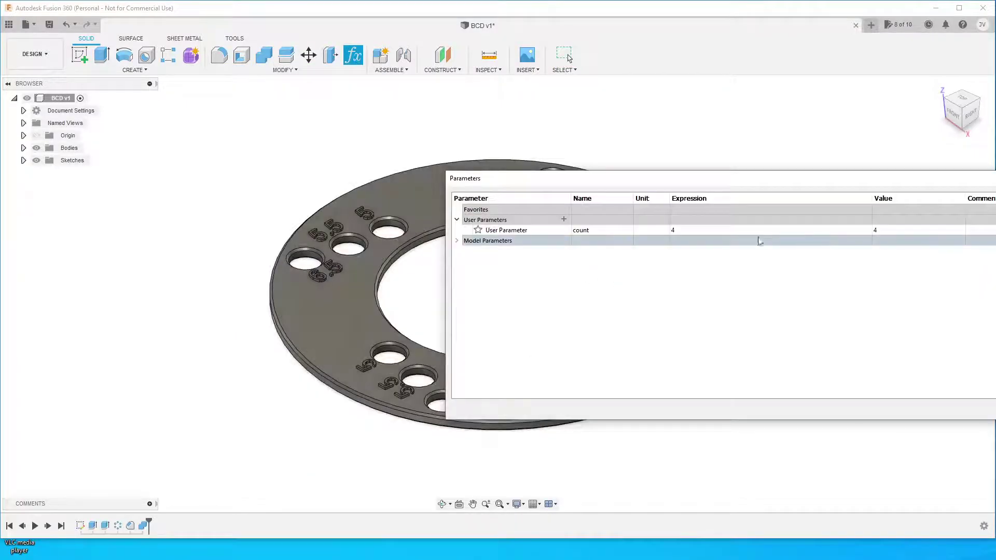
left_click(564, 219)
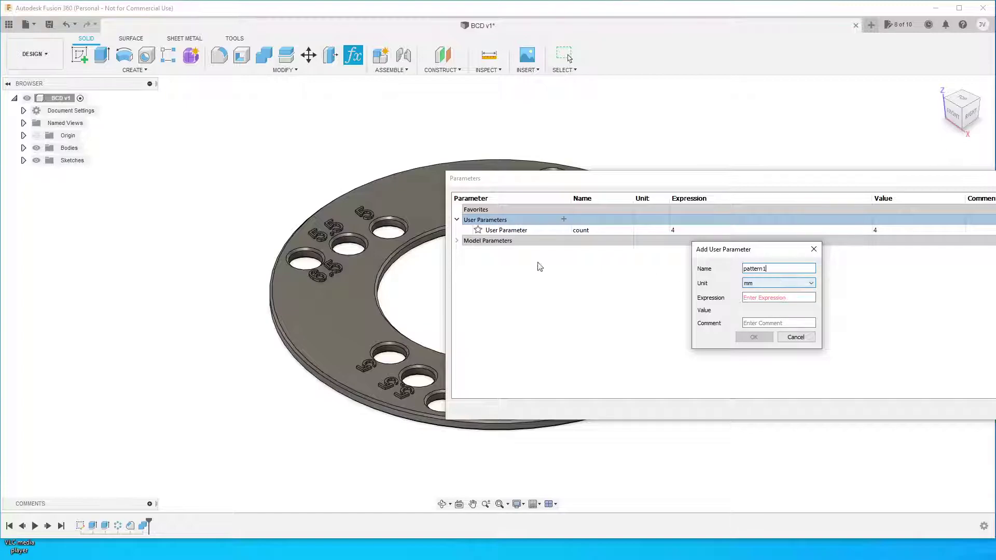
left_click(786, 284)
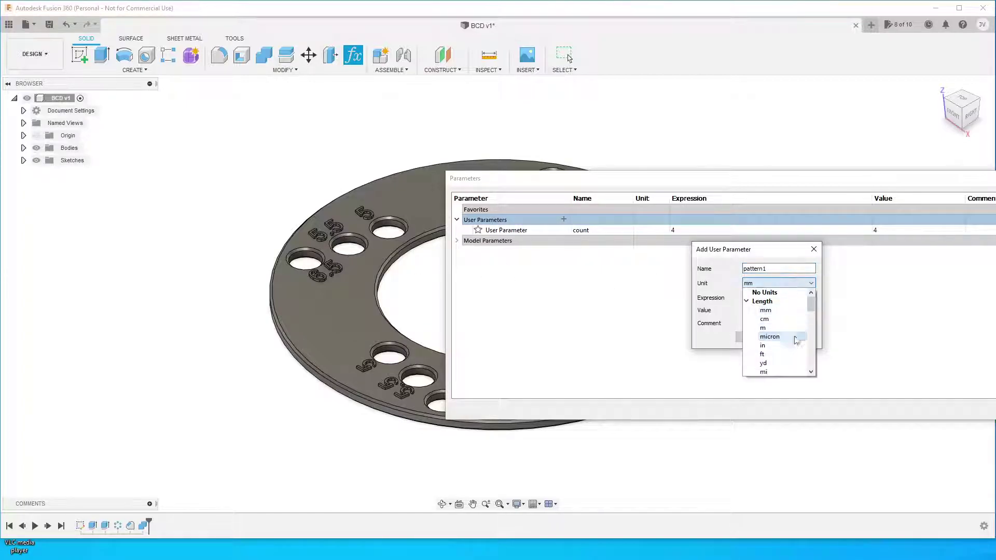
left_click(794, 350)
left_click(771, 298)
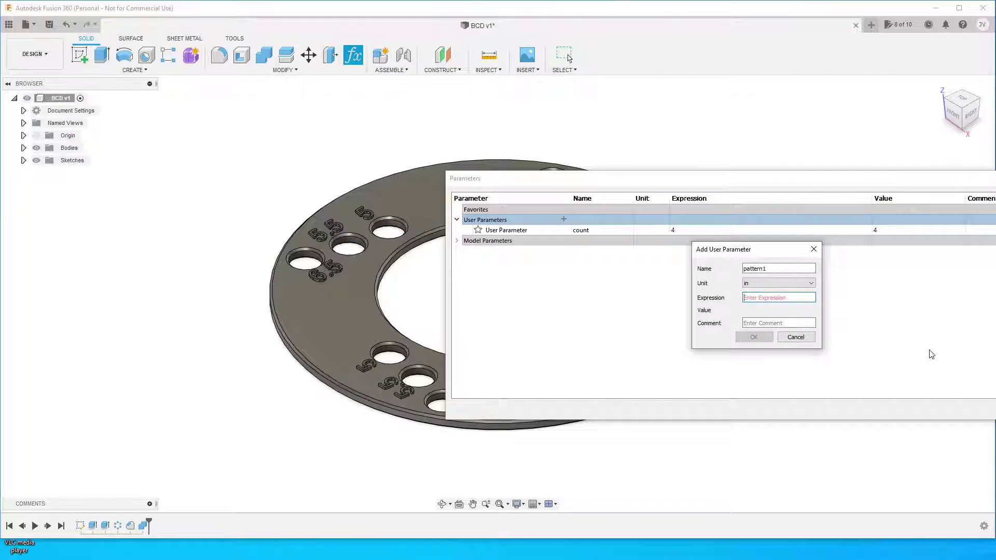
type("6.5")
left_click(756, 338)
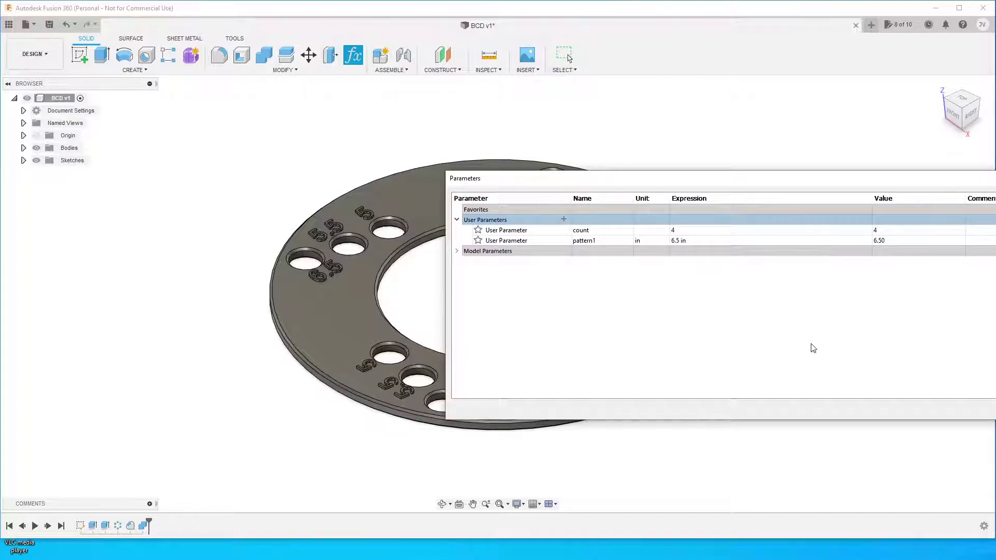
Add a user parameter named pattern2 with the unit in and the expression 5.5.
left_click(563, 219)
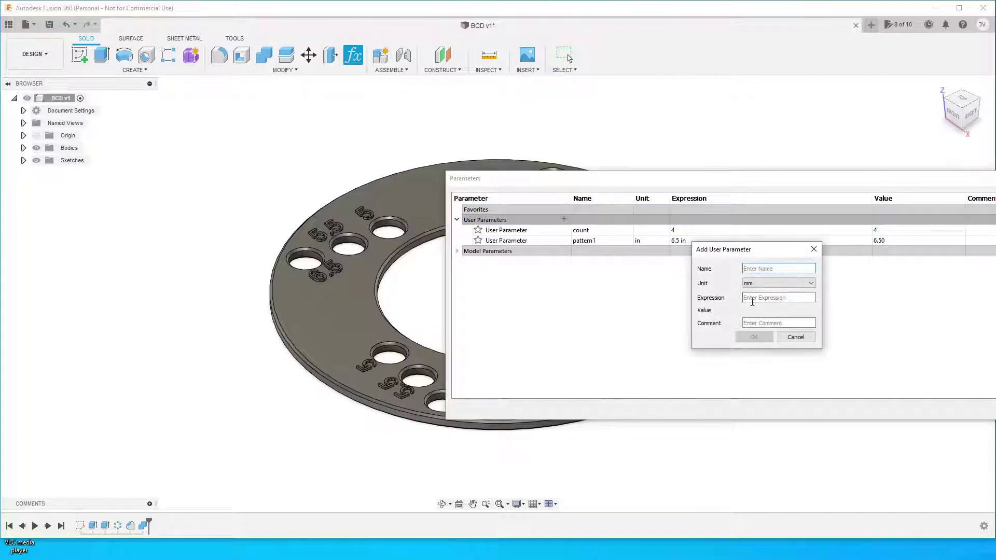
left_click(802, 283)
left_click(801, 269)
type("pa")
key("Tab")
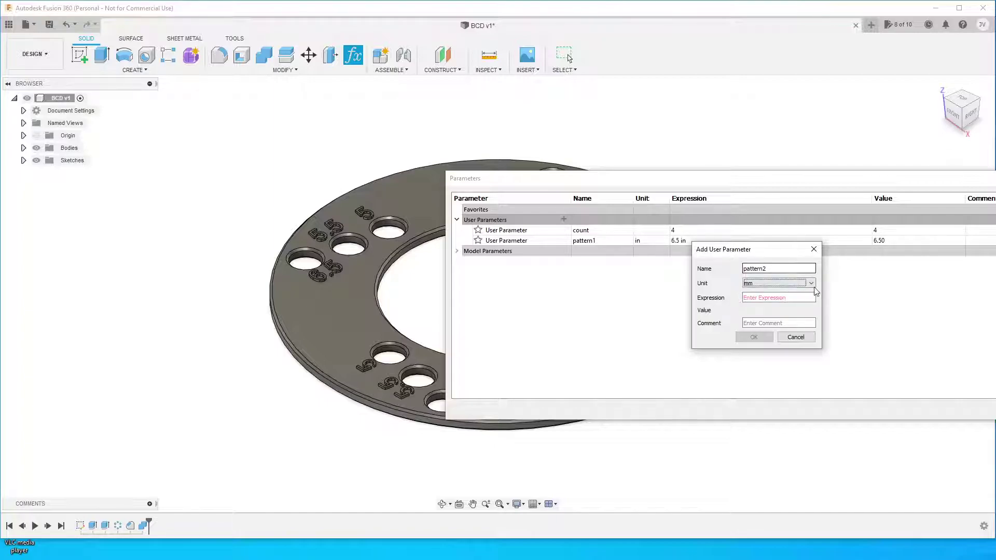
left_click(811, 282)
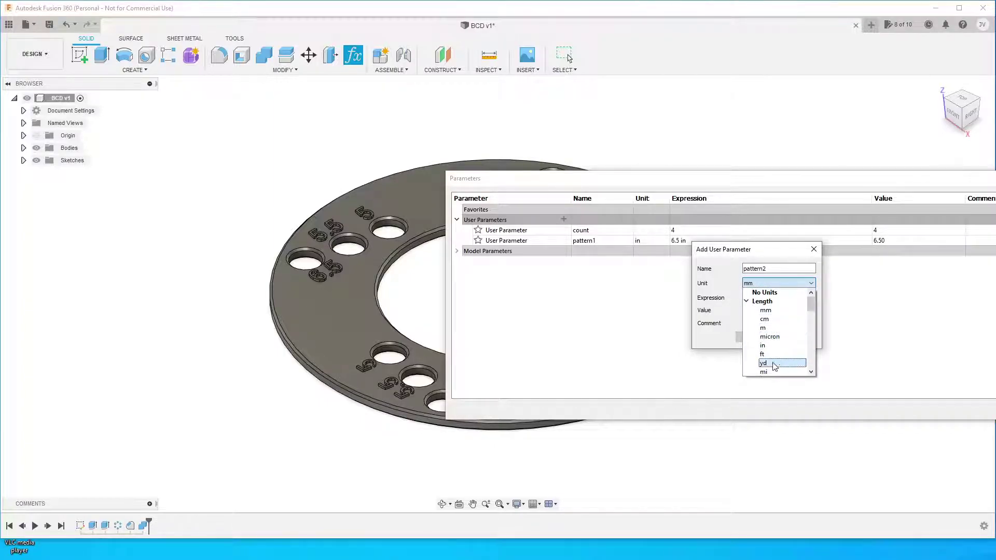
left_click(763, 345)
left_click(774, 301)
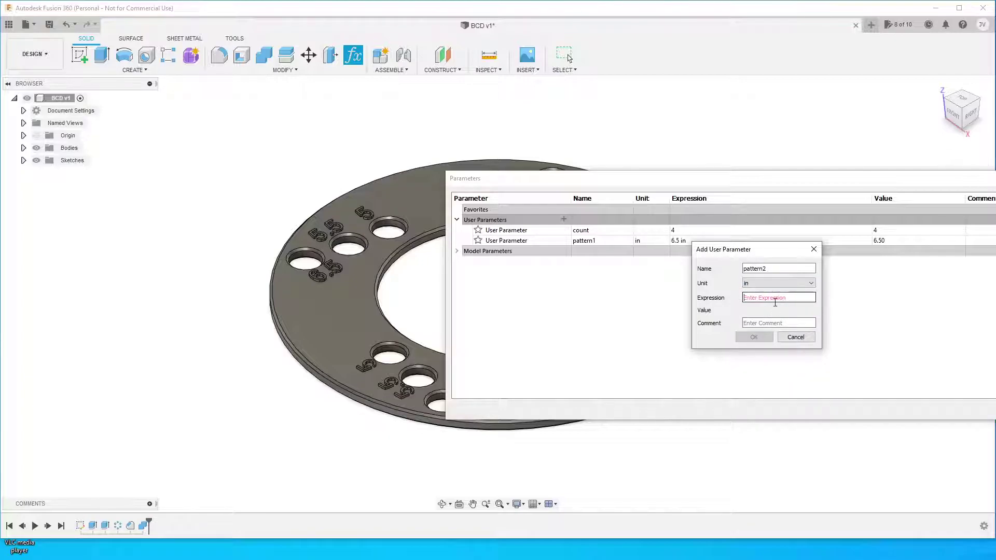
type("5.5")
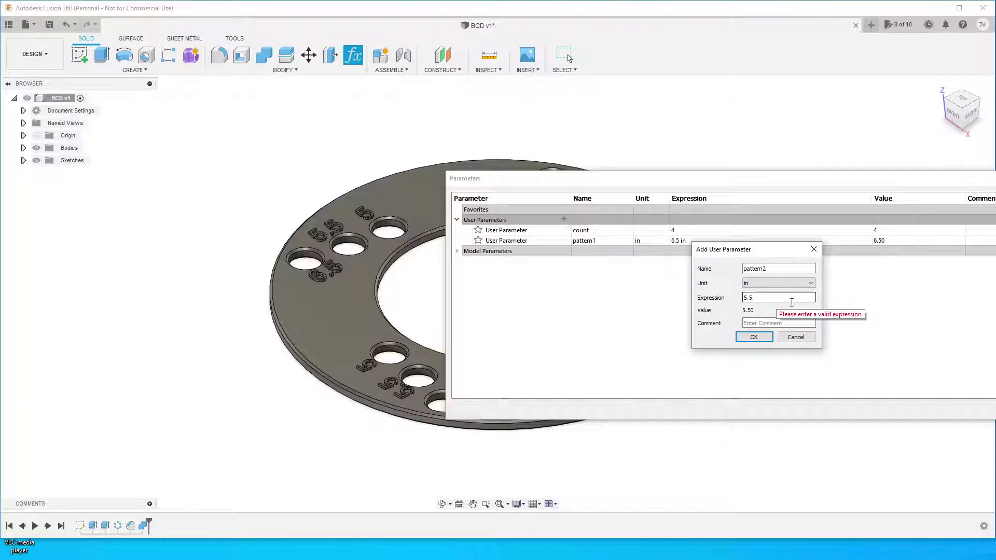
left_click(766, 337)
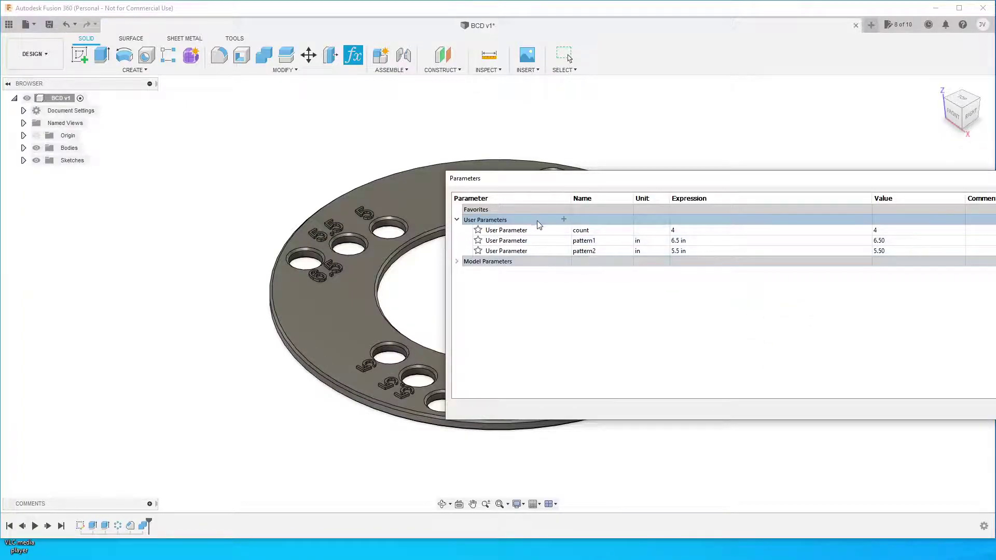
Add a user parameter named pattern3 with the unit in and the expression 5, and close the parameters dialog.
left_click(563, 218)
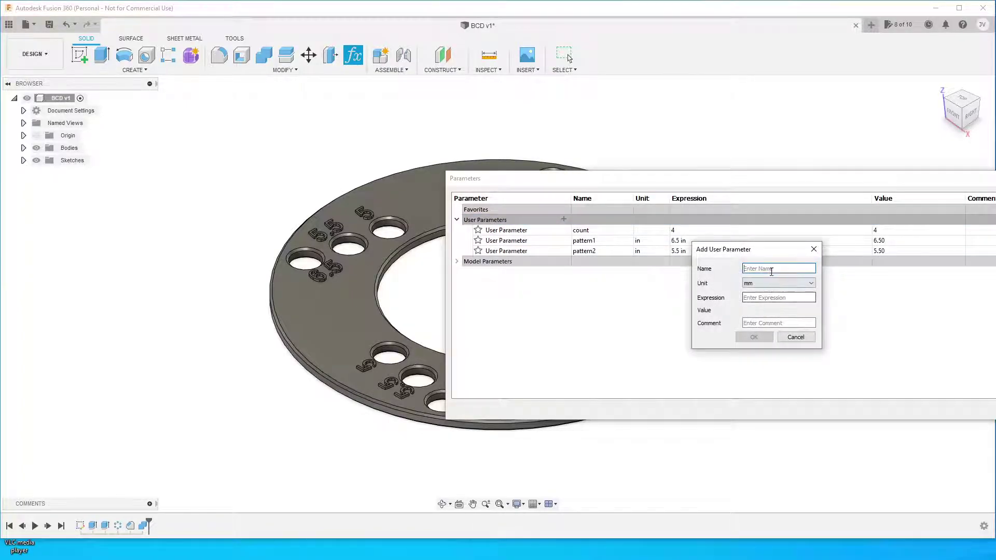
type("pa")
left_click(798, 282)
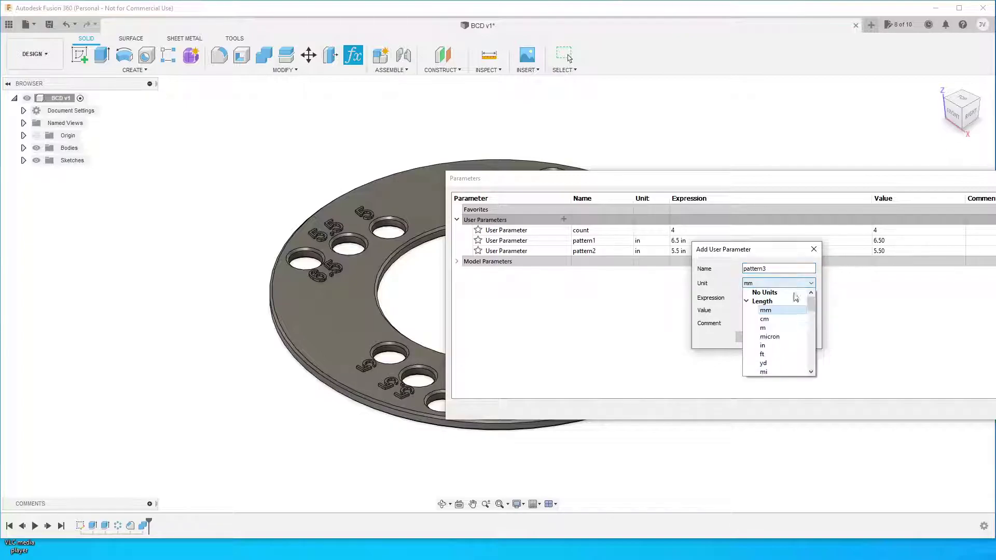
left_click(773, 346)
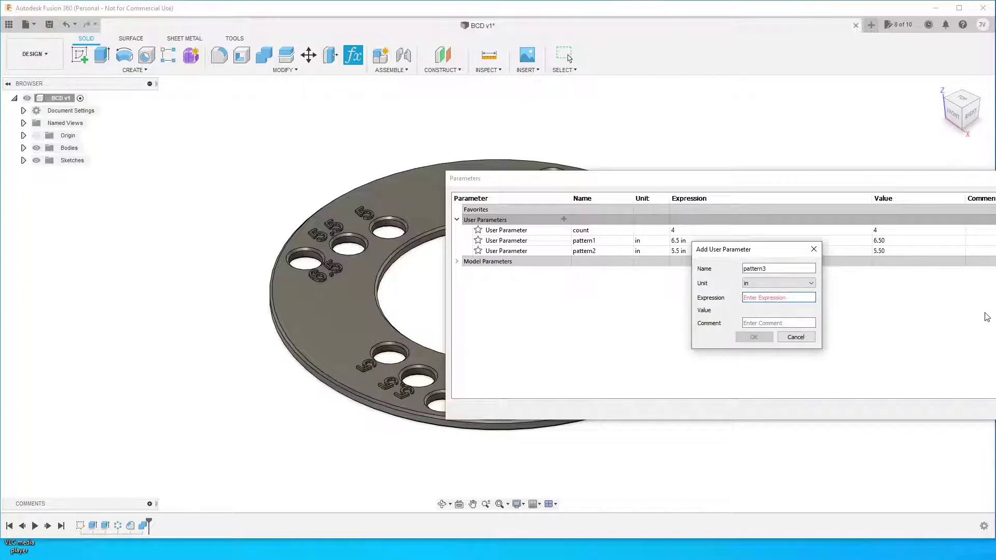
type("5")
left_click(754, 337)
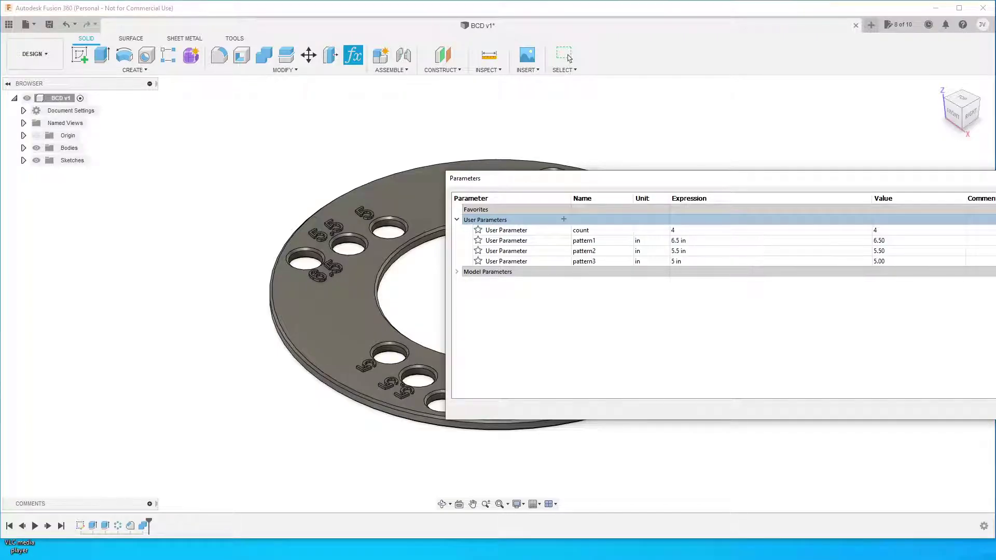
key("Return")
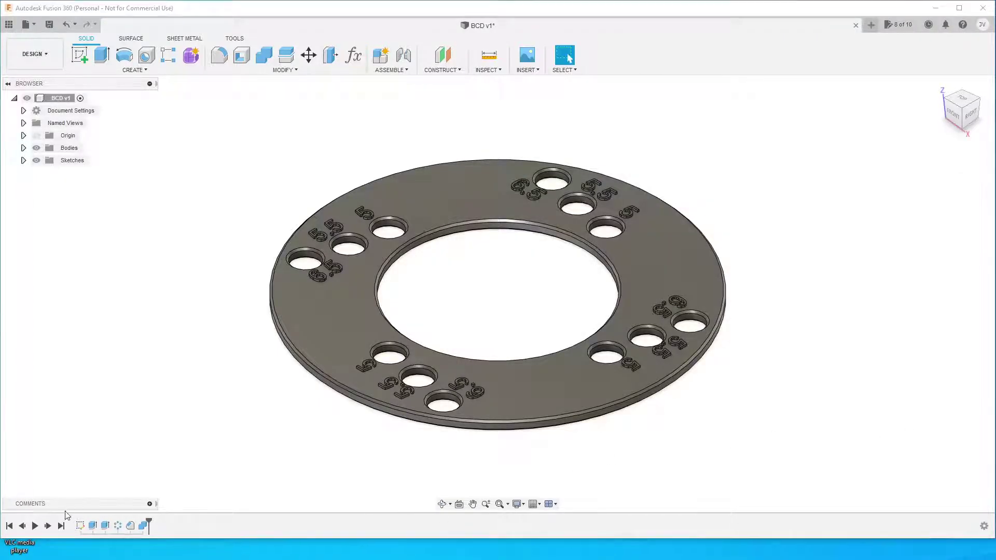
Open the ring's base sketch for editing and set the outermost dashed bolt circle's diameter to pattern1.
right_click(80, 525)
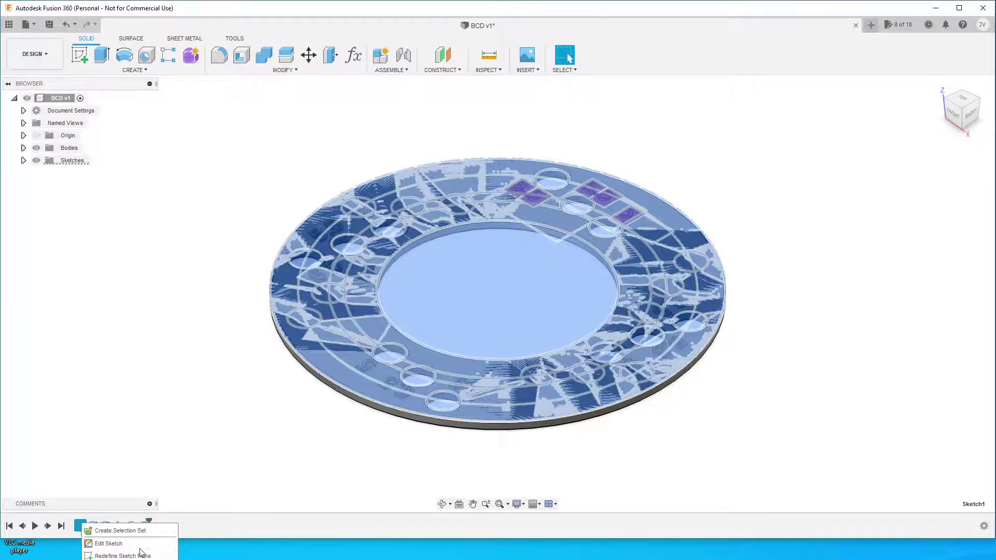
left_click(108, 543)
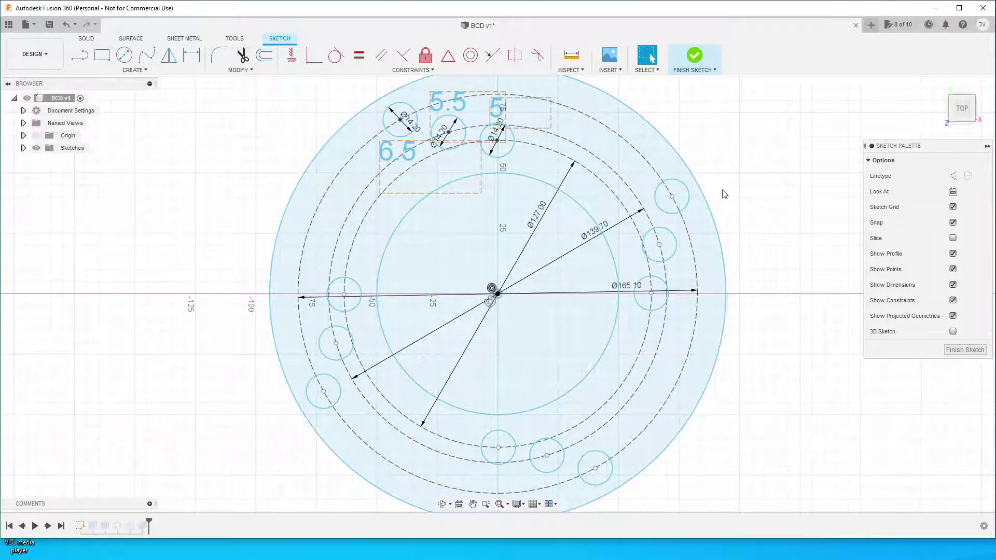
left_click(620, 294)
left_click(627, 289)
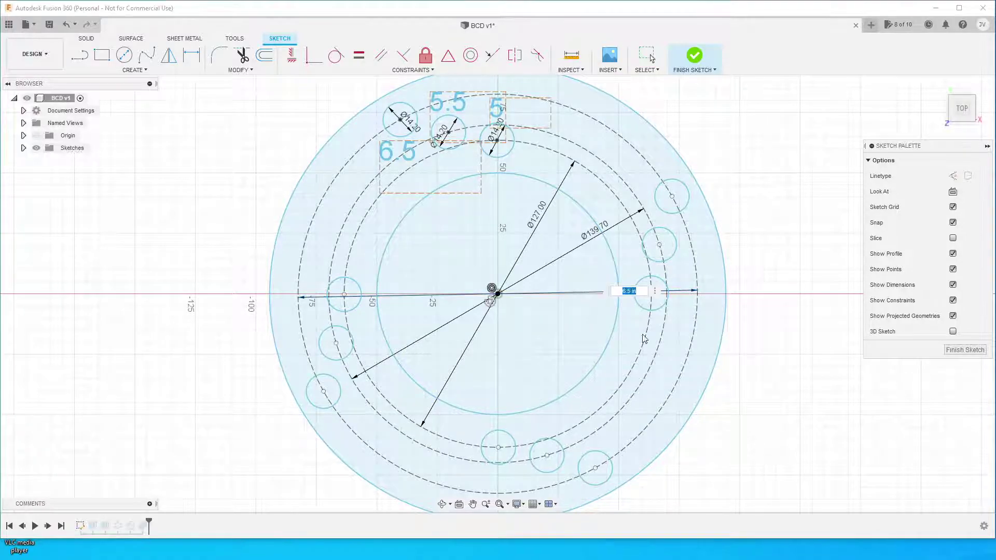
type("pat")
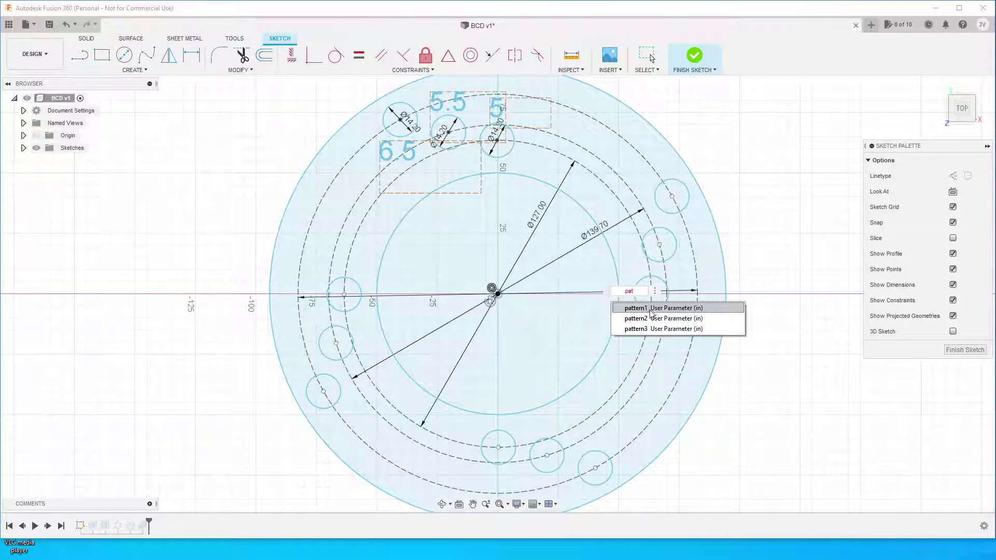
left_click(683, 309)
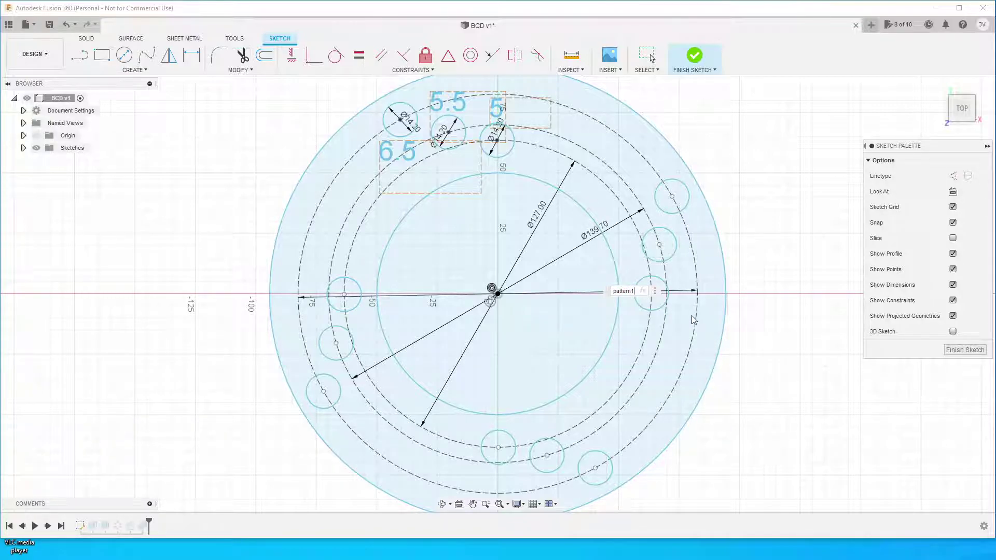
key("Return")
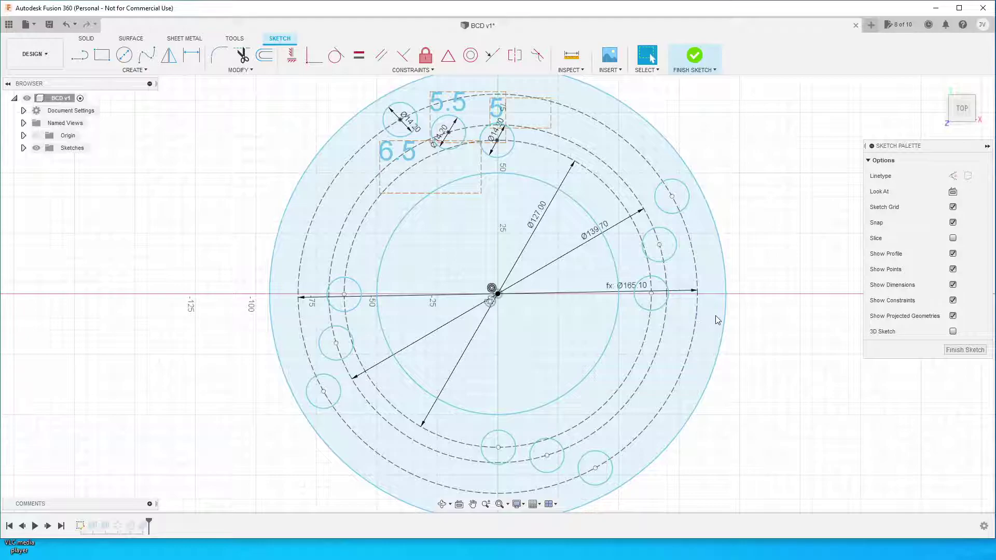
Set the middle dashed bolt circle's diameter to the pattern2 parameter.
double_click(603, 228)
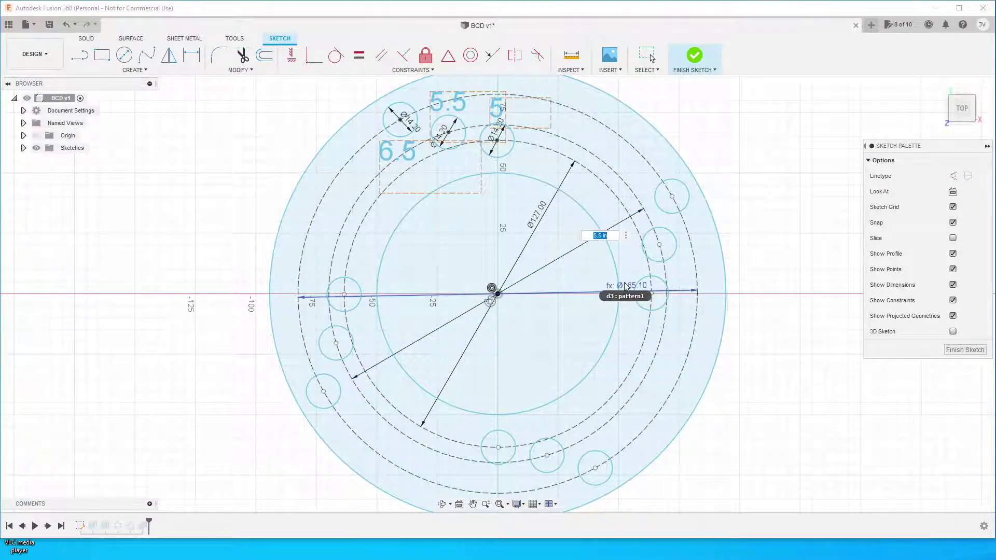
type("pa")
left_click(603, 264)
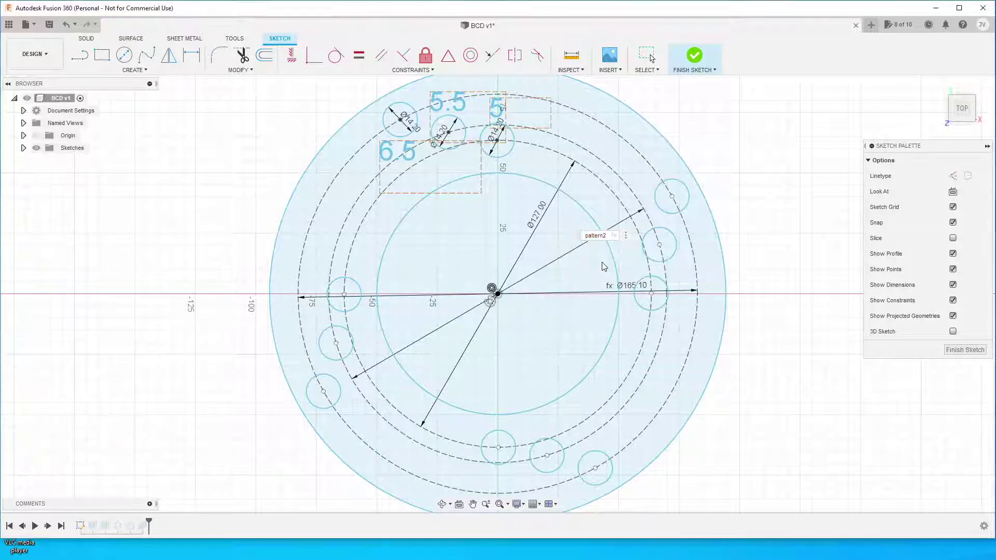
key("Return")
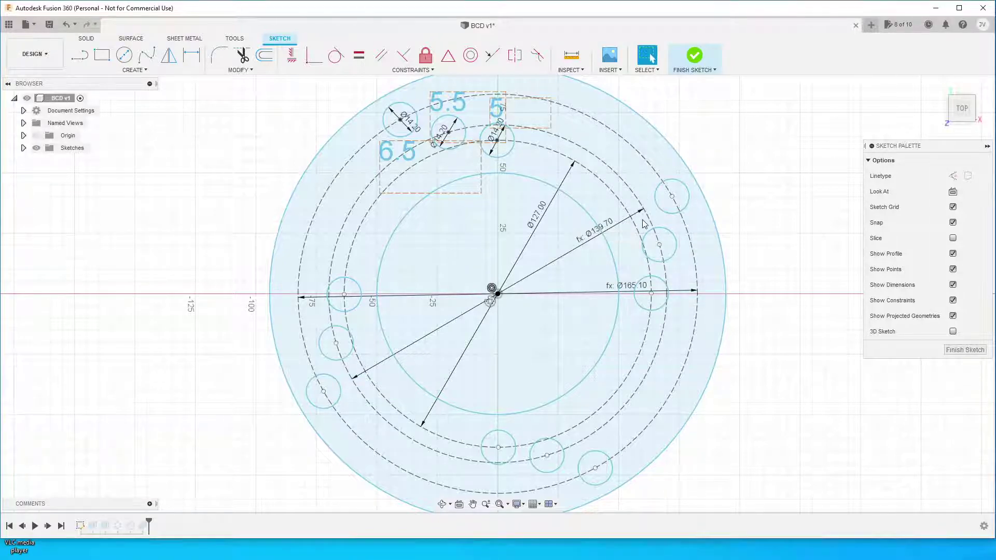
Set the innermost dashed bolt circle's diameter to the pattern3 parameter and finish the sketch.
double_click(537, 214)
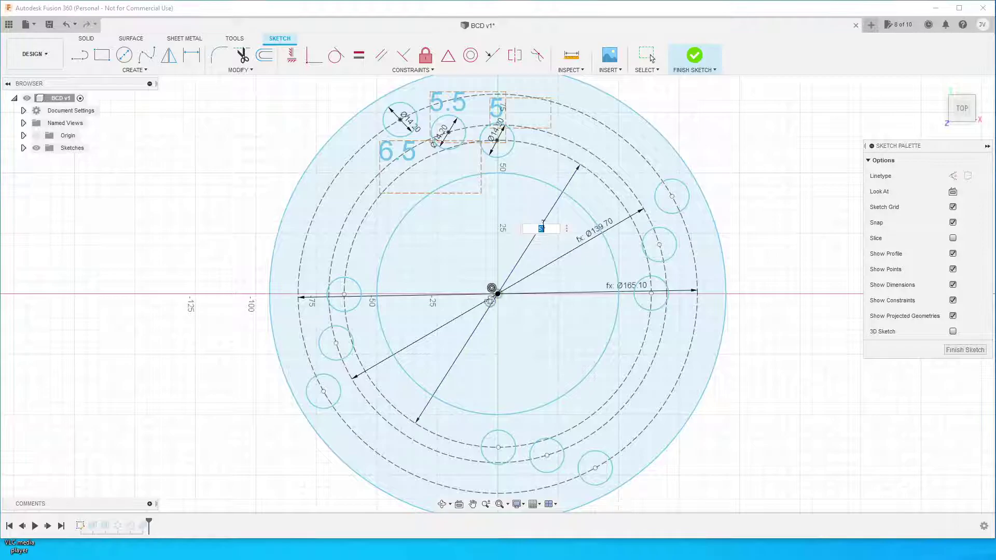
type("pat")
key("Down")
key("Down")
key("Return")
key("Return")
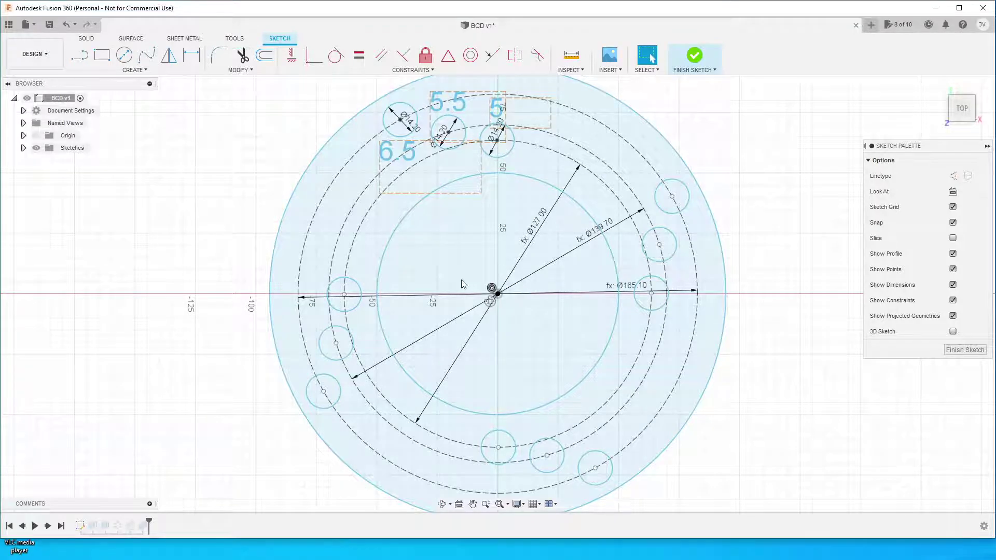
left_click(968, 352)
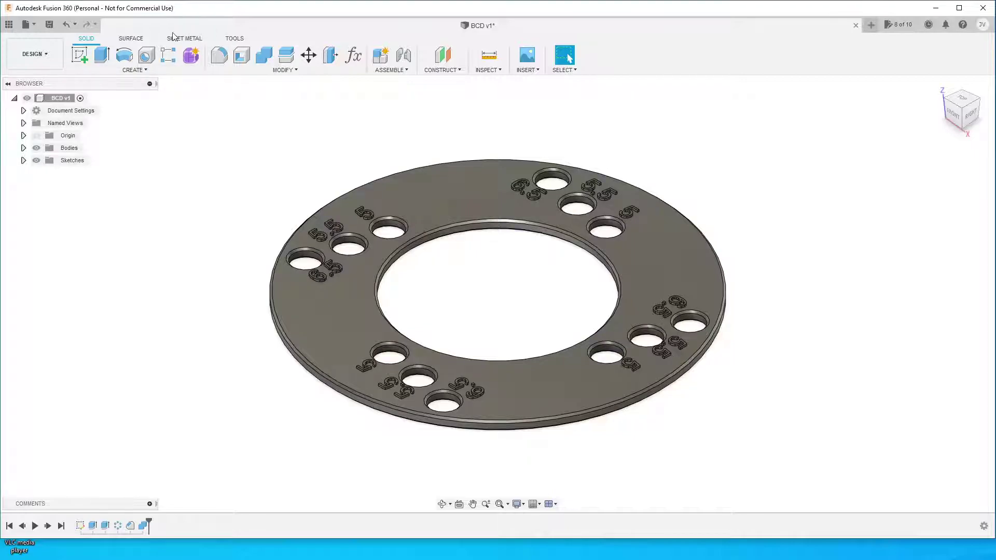
left_click(235, 39)
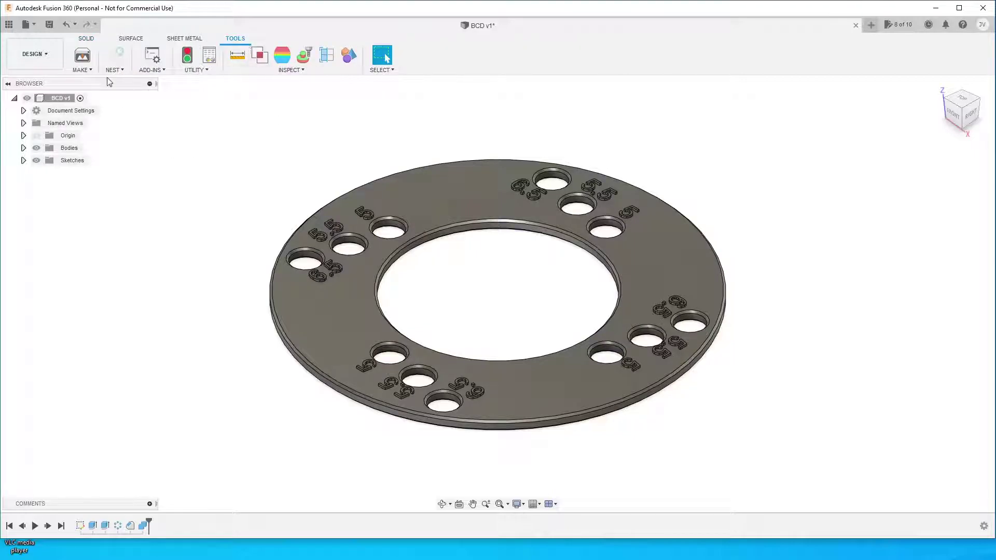
left_click(132, 40)
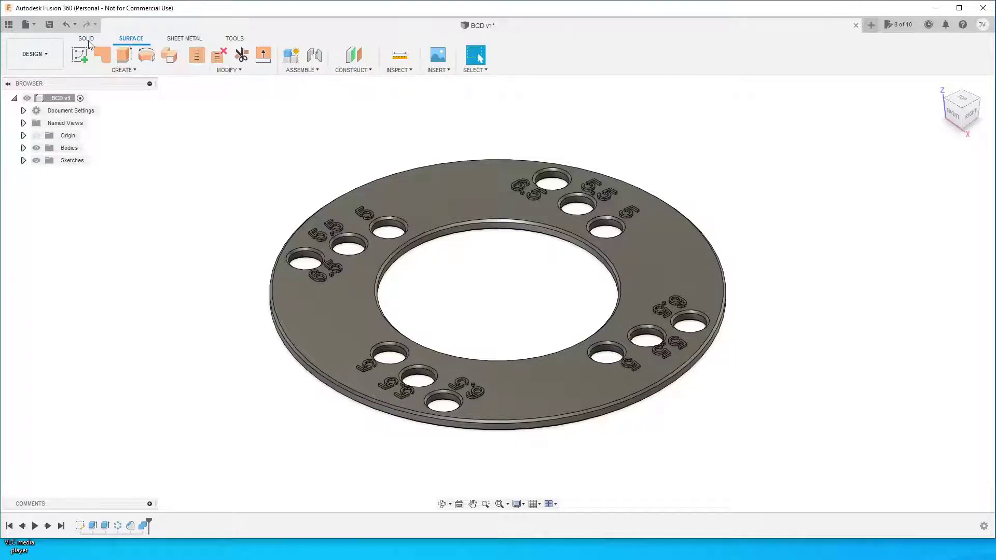
left_click(87, 39)
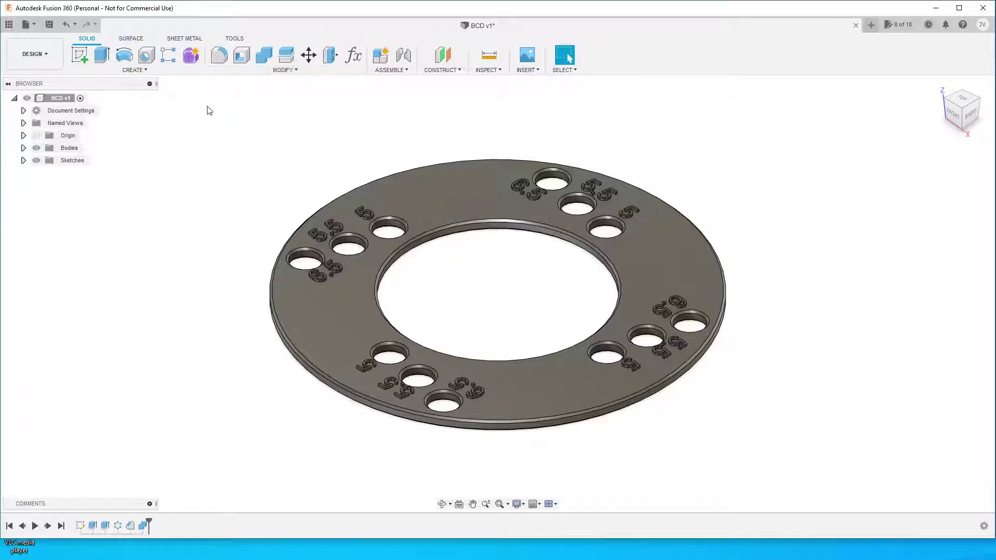
Change the pattern3 user parameter's expression to 100 mm and close the parameters dialog.
left_click(305, 70)
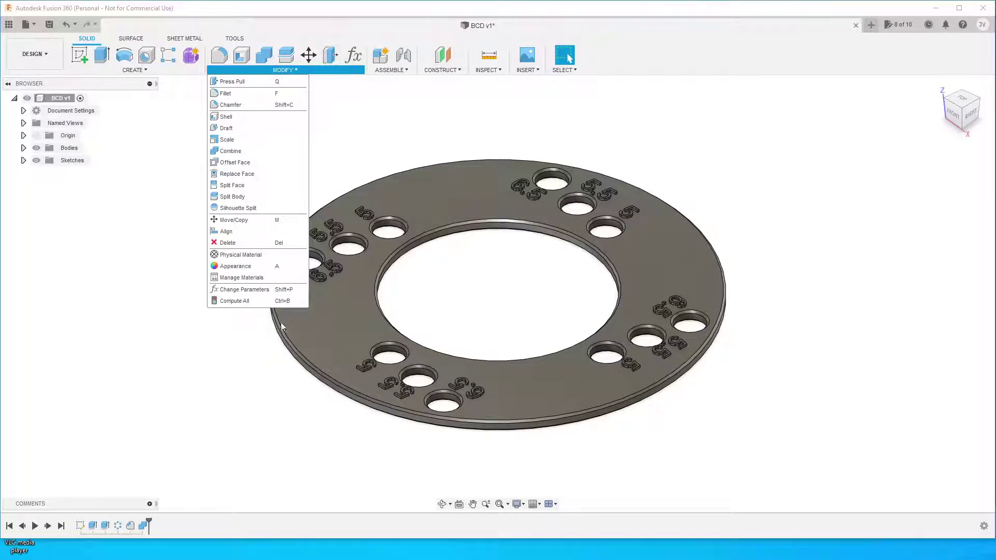
left_click(269, 290)
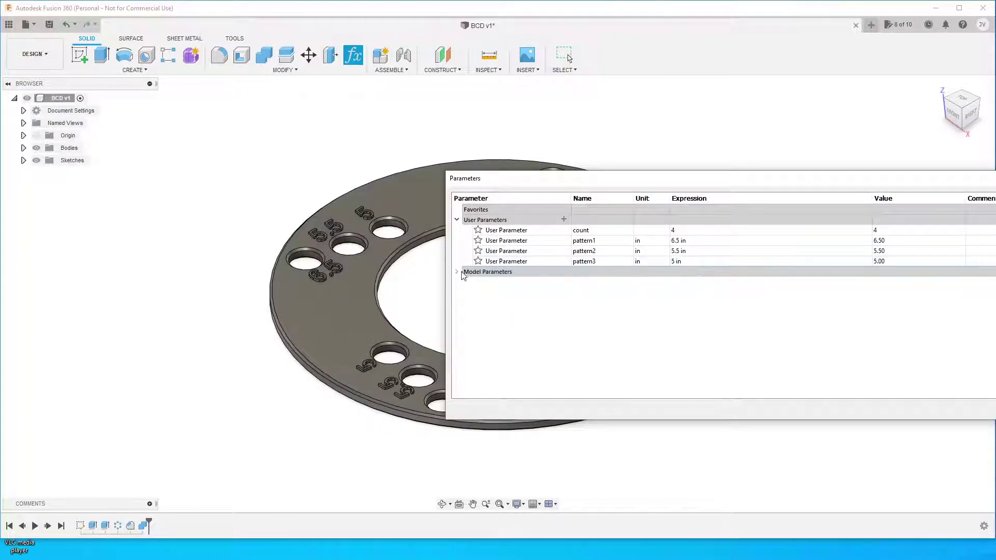
left_click(541, 261)
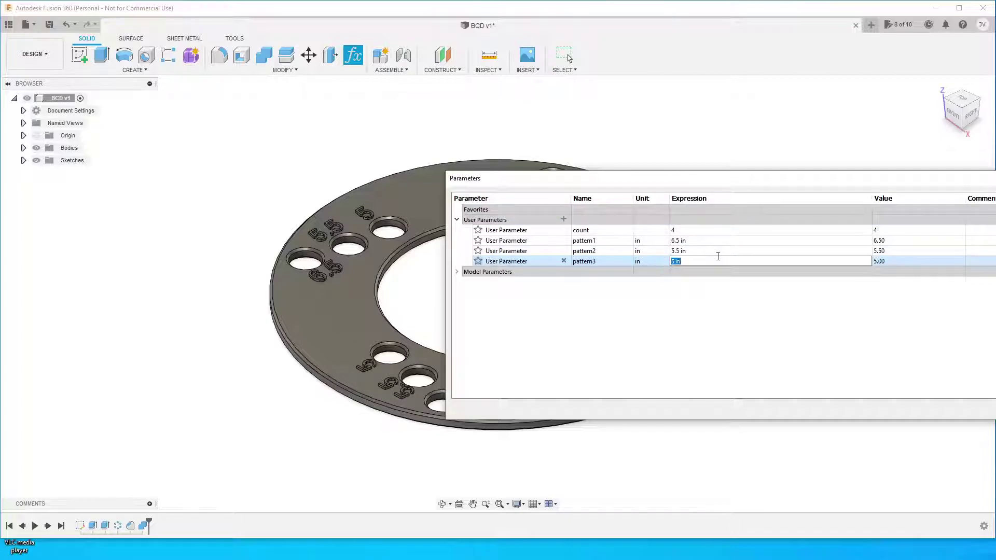
left_click(539, 263)
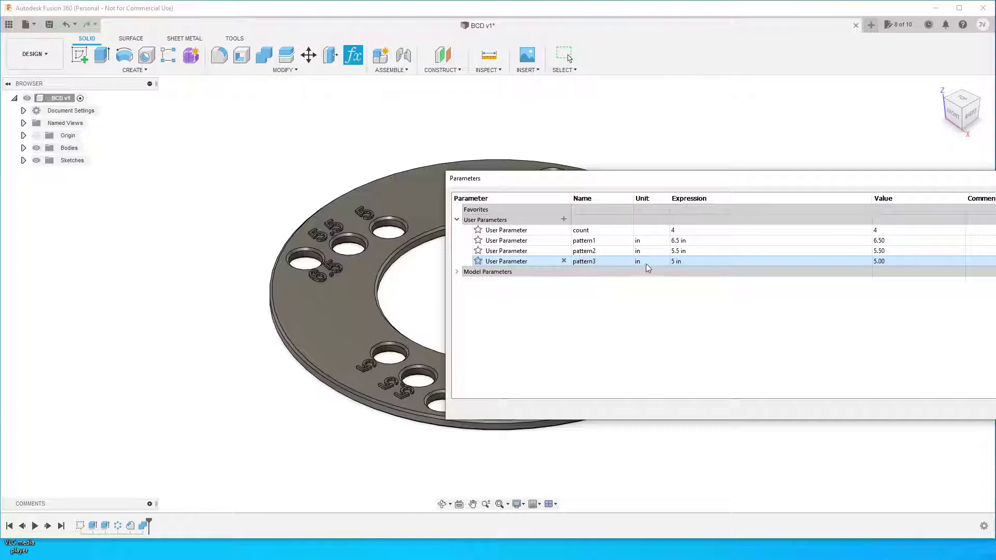
double_click(812, 263)
left_click_drag(718, 262, 659, 259)
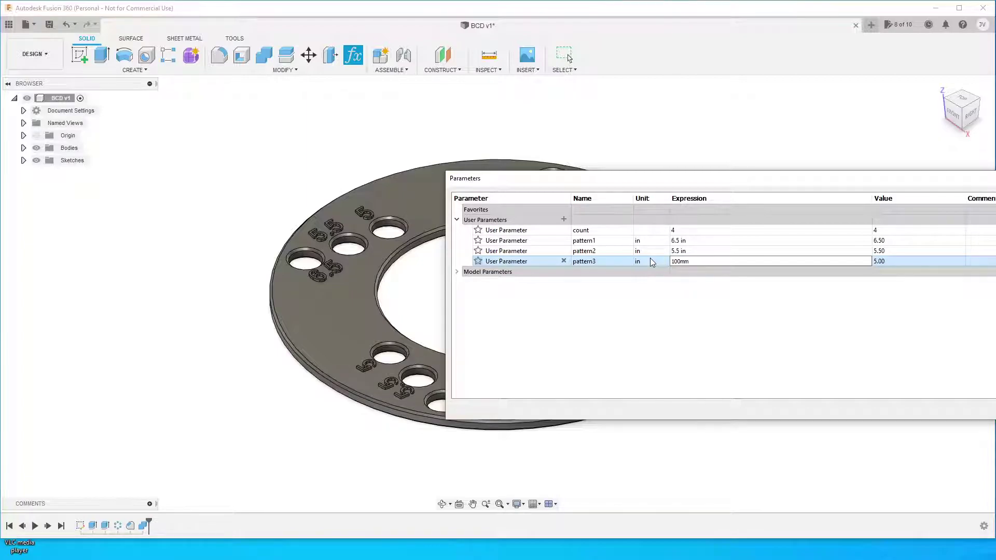
key("Return")
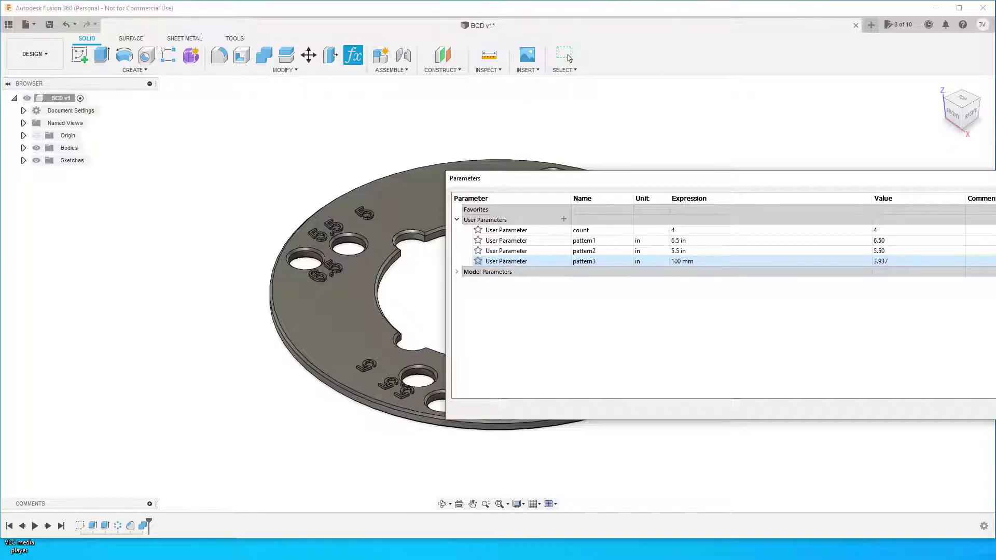
left_click(569, 58)
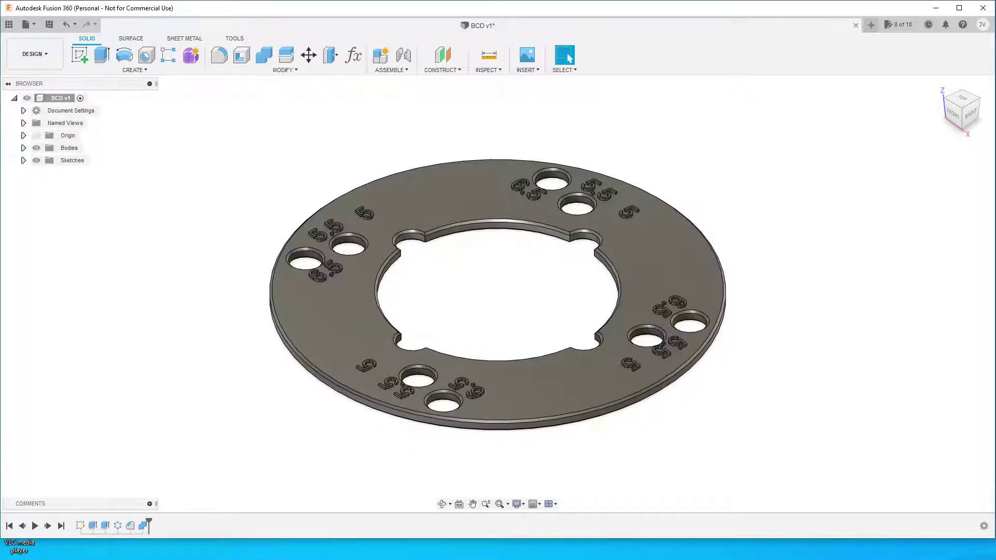
Open the ring's base sketch for editing and inspect the innermost bolt circle's diameter expression.
right_click(81, 526)
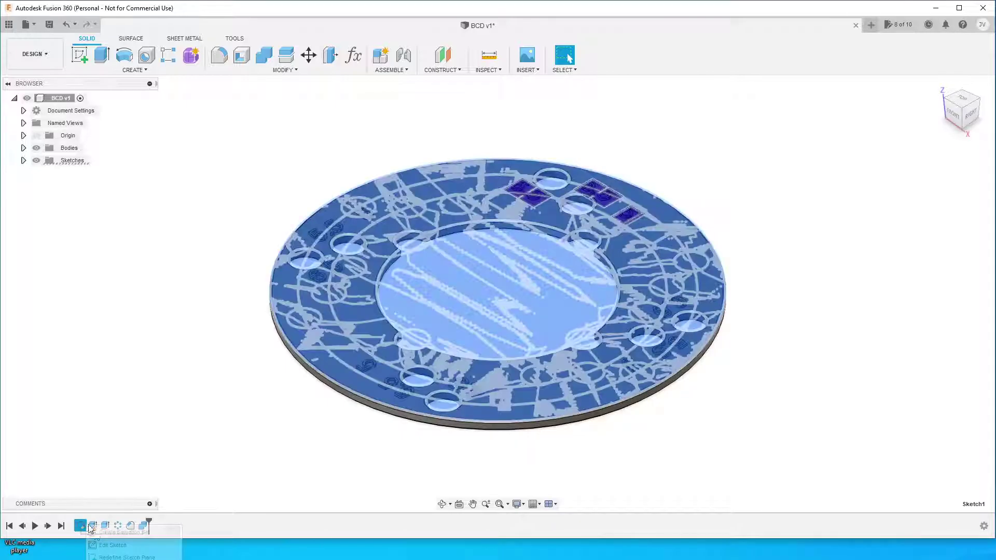
left_click(112, 545)
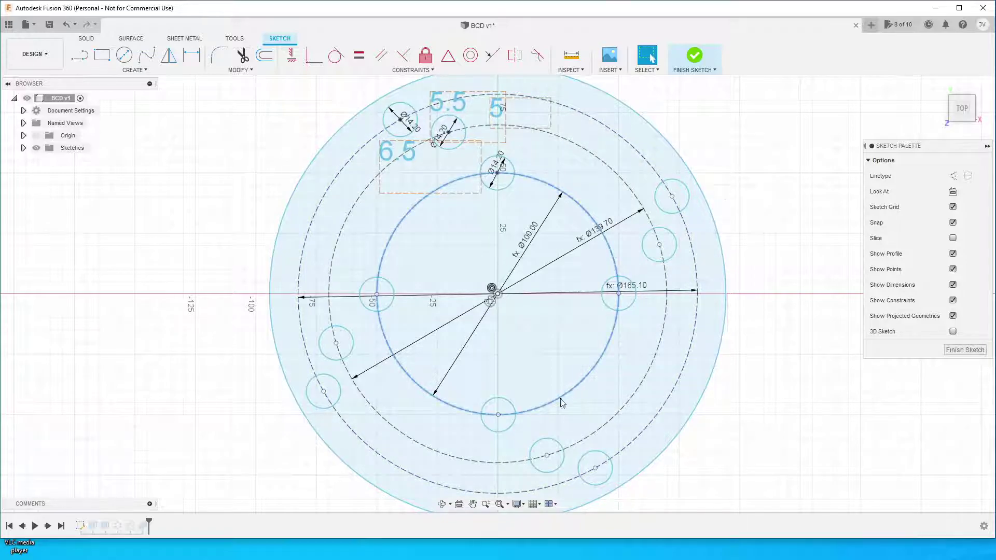
left_click(406, 214)
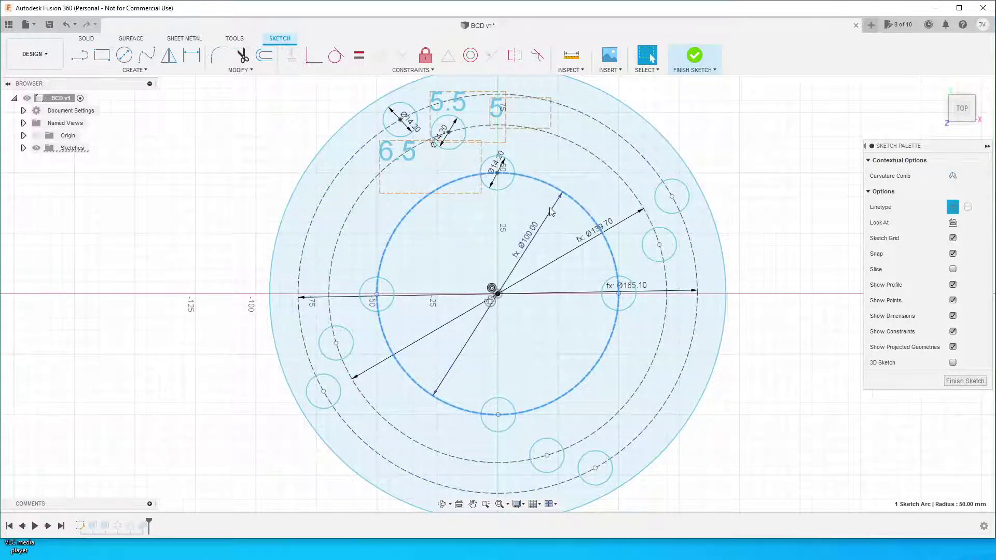
scroll(526, 324, "down", 1)
scroll(525, 323, "up", 3)
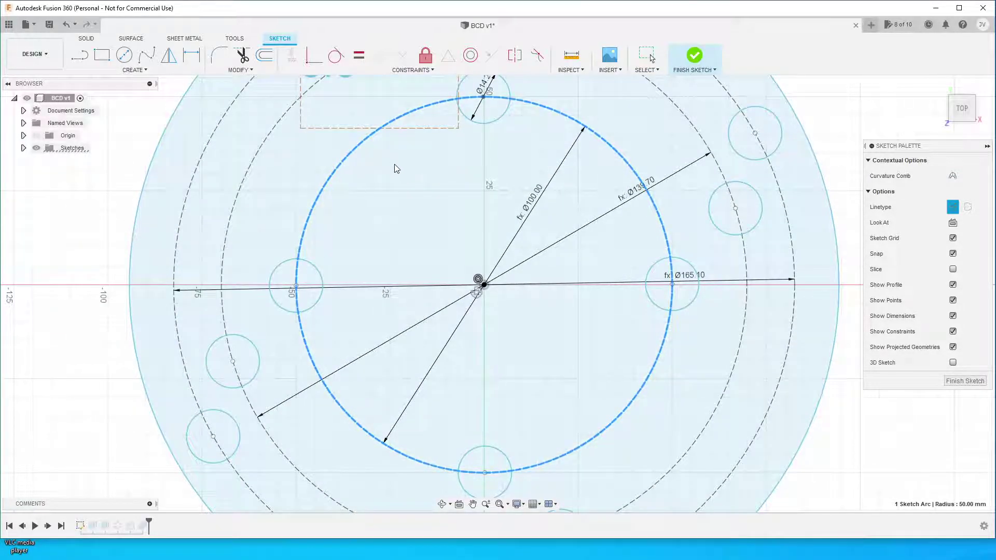
scroll(315, 228, "down", 2)
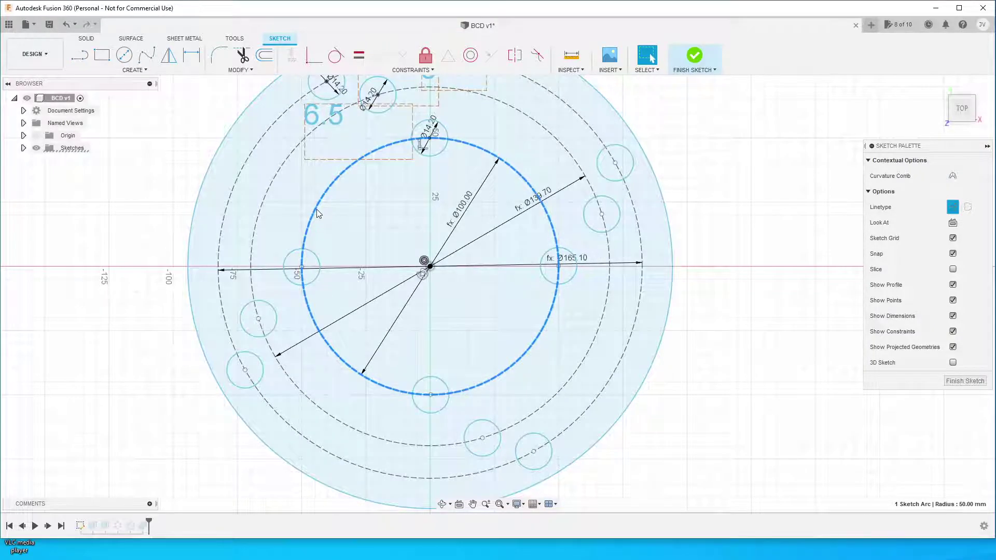
double_click(469, 207)
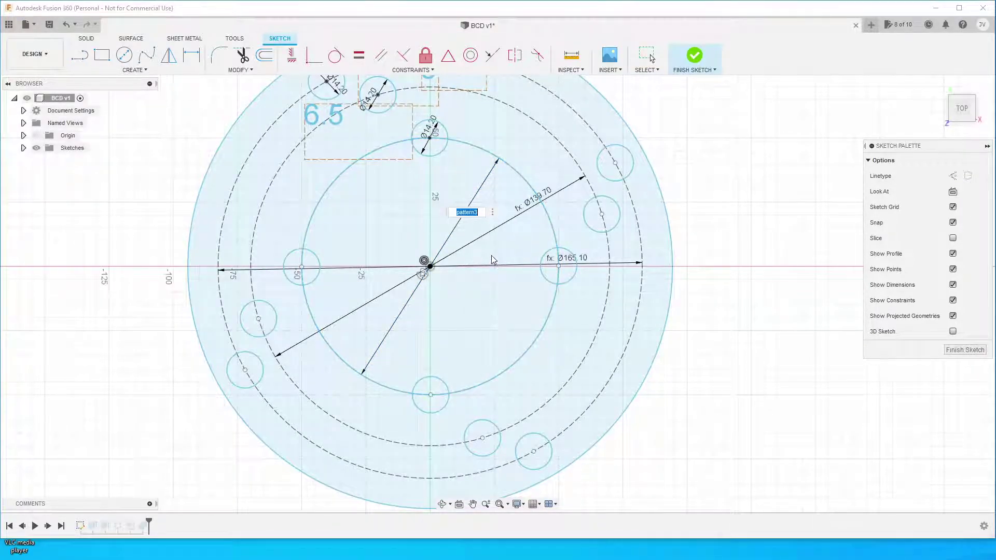
key("Return")
Try to add another diameter dimension to the inner circle where the bolt circle and central opening overlap.
left_click(511, 172)
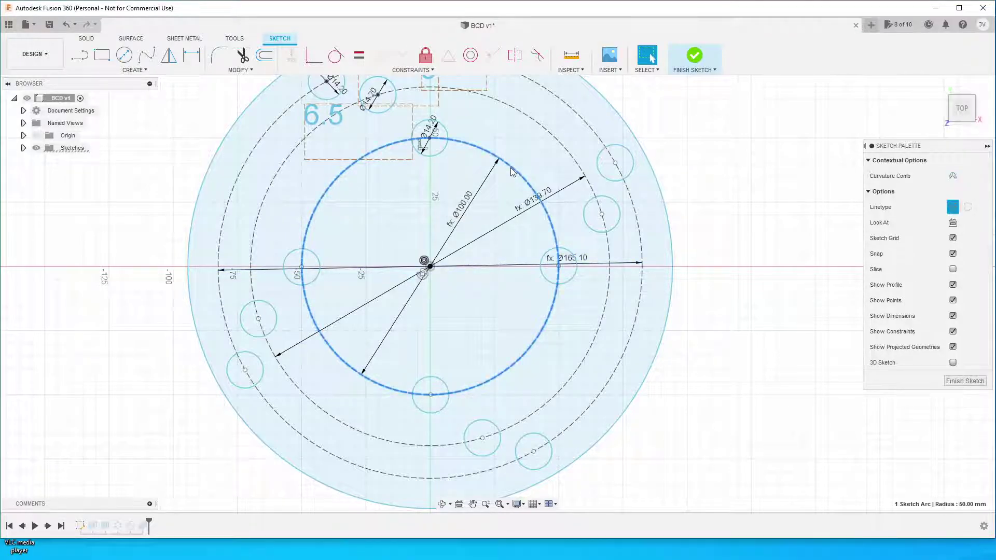
right_click(511, 172)
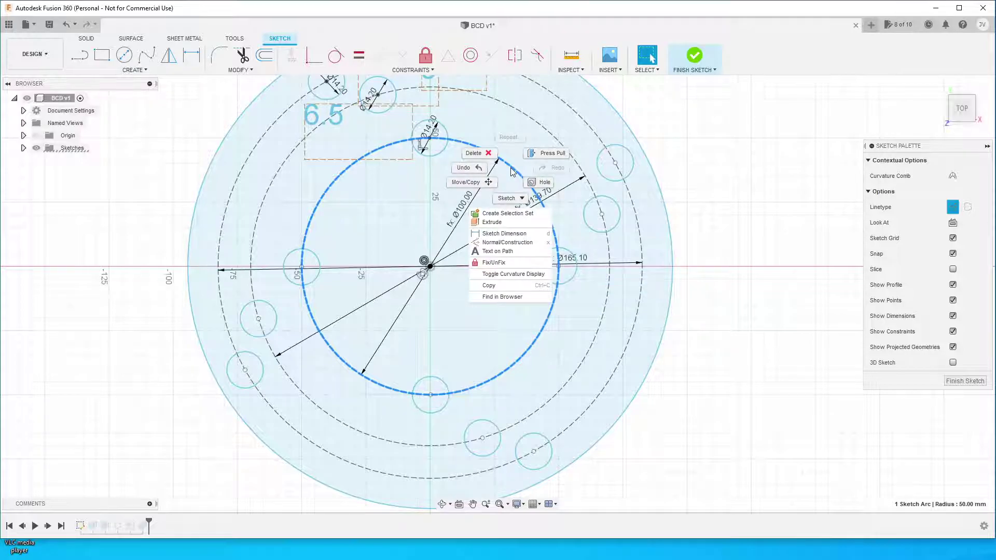
left_click(523, 234)
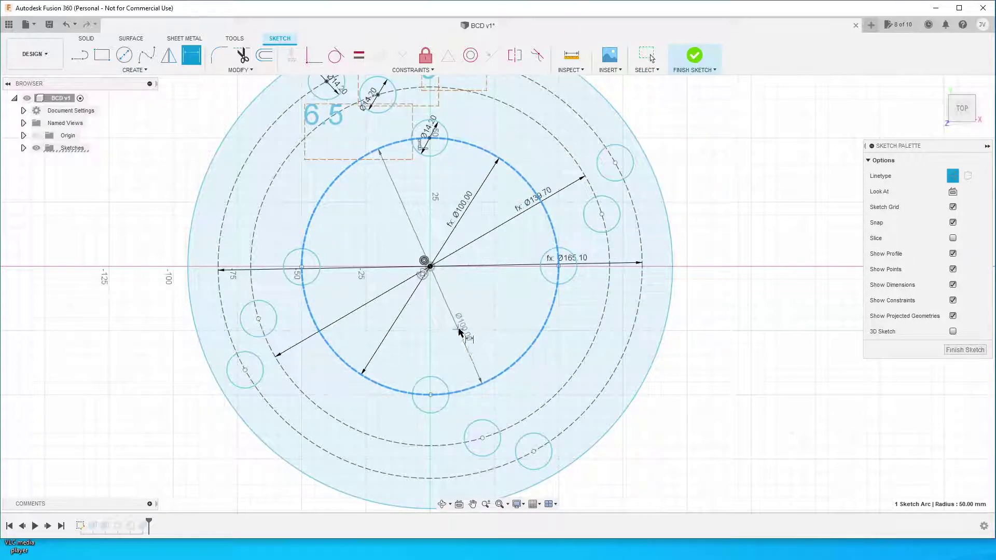
left_click(459, 327)
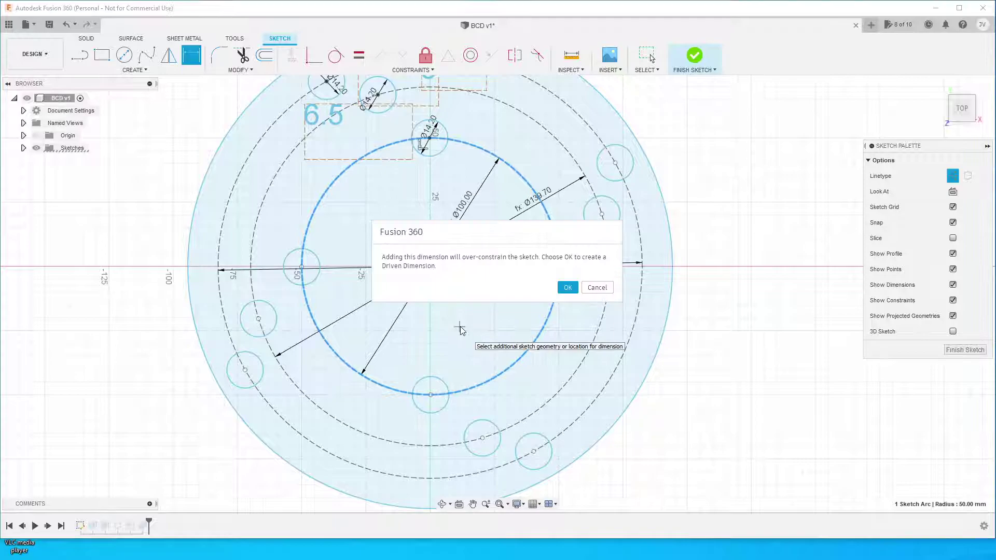
left_click(596, 288)
scroll(439, 350, "up", 1)
scroll(439, 350, "down", 2)
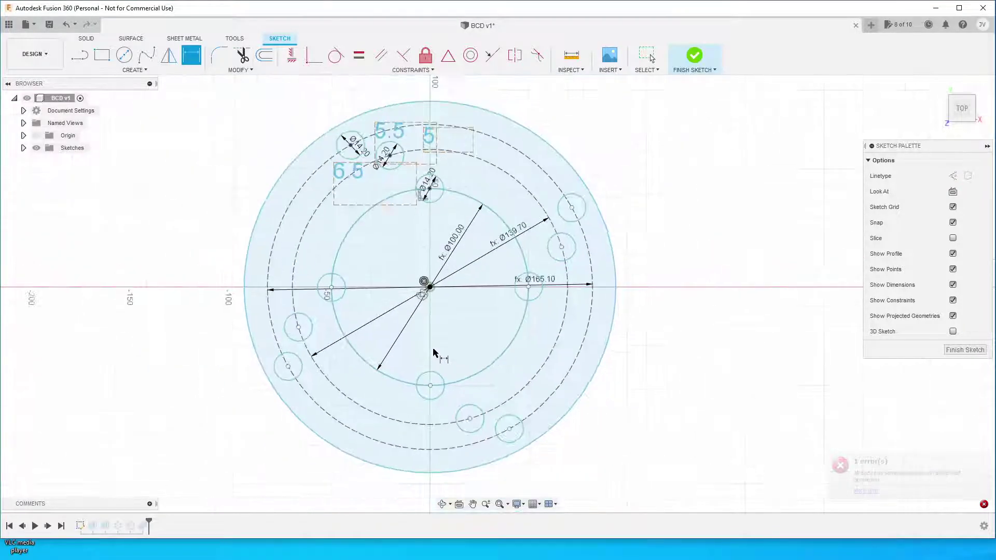
left_click(333, 318)
scroll(333, 317, "up", 3)
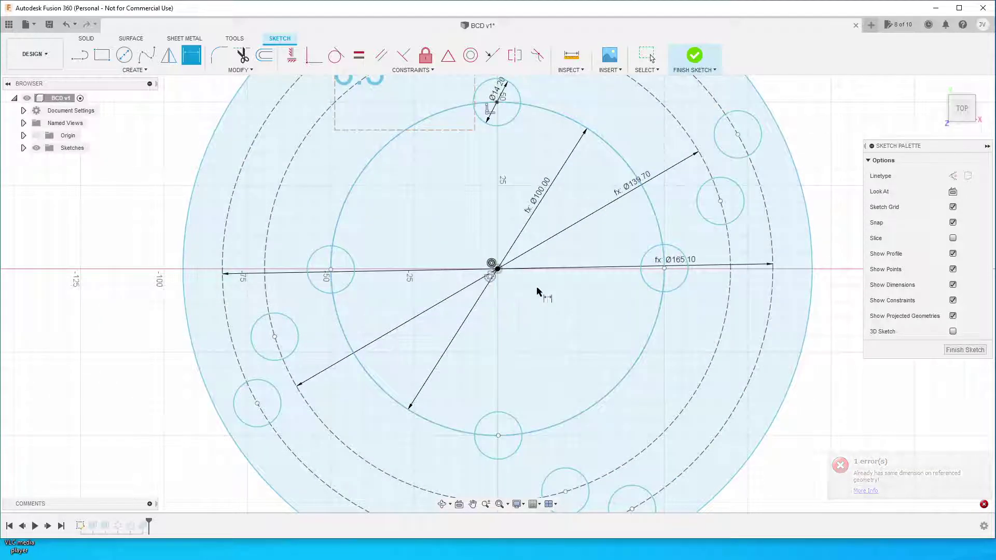
Set the innermost bolt circle's diameter to 110 mm and shrink the solid central opening circle to about 34.3 mm radius.
double_click(543, 188)
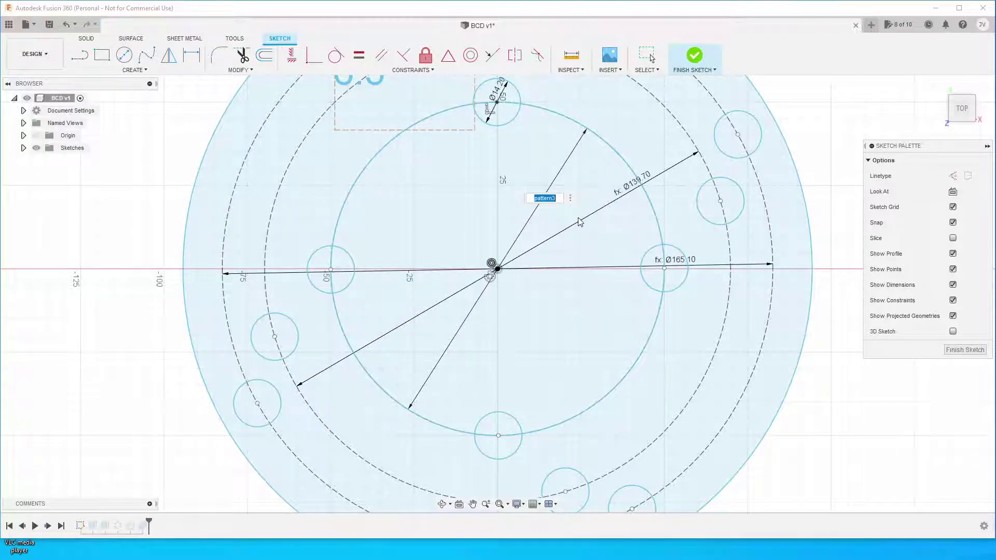
type("110")
key("Return")
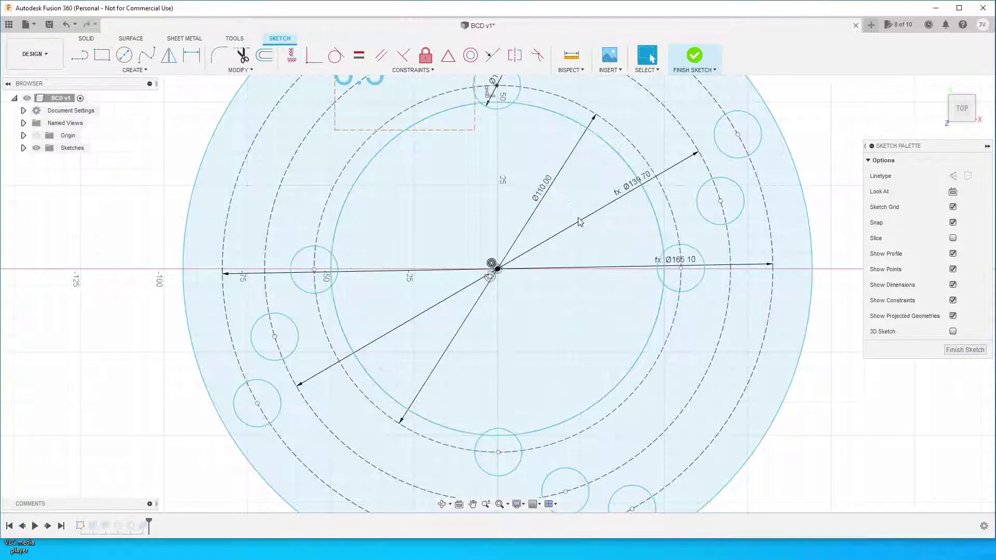
left_click(597, 139)
left_click(599, 138)
left_click_drag(599, 138, 579, 180)
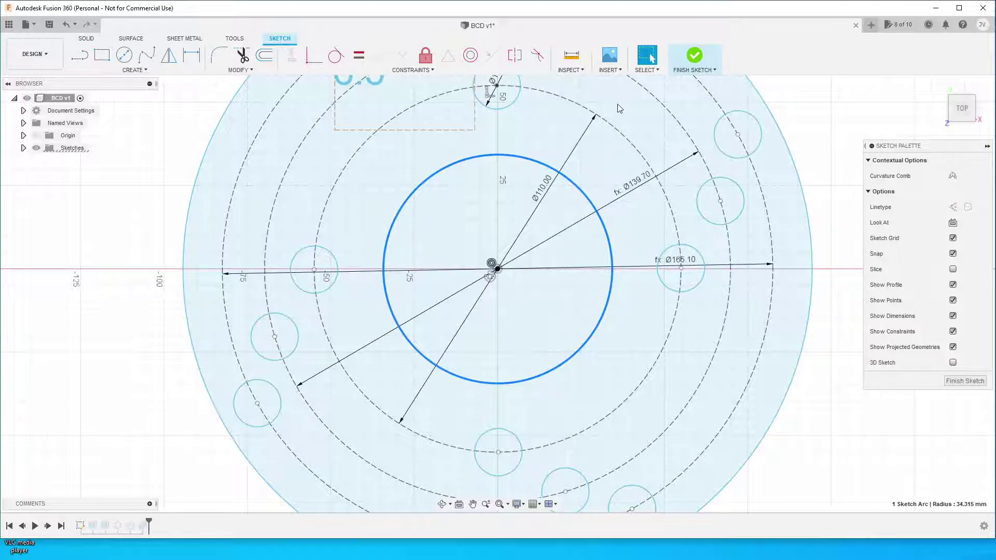
Set the innermost dashed bolt circle's diameter back to the pattern3 parameter.
double_click(541, 192)
type("pa")
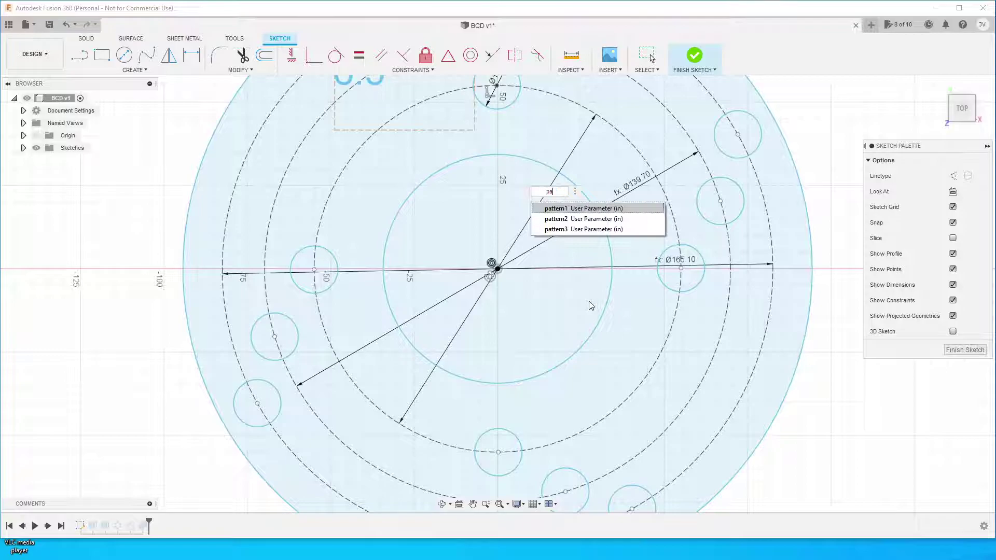
key("Return")
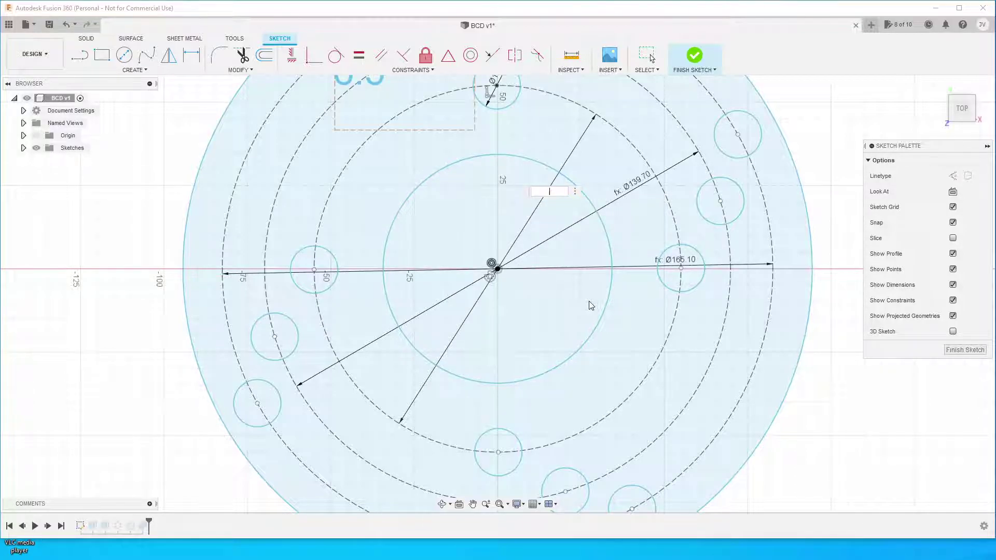
type("pa")
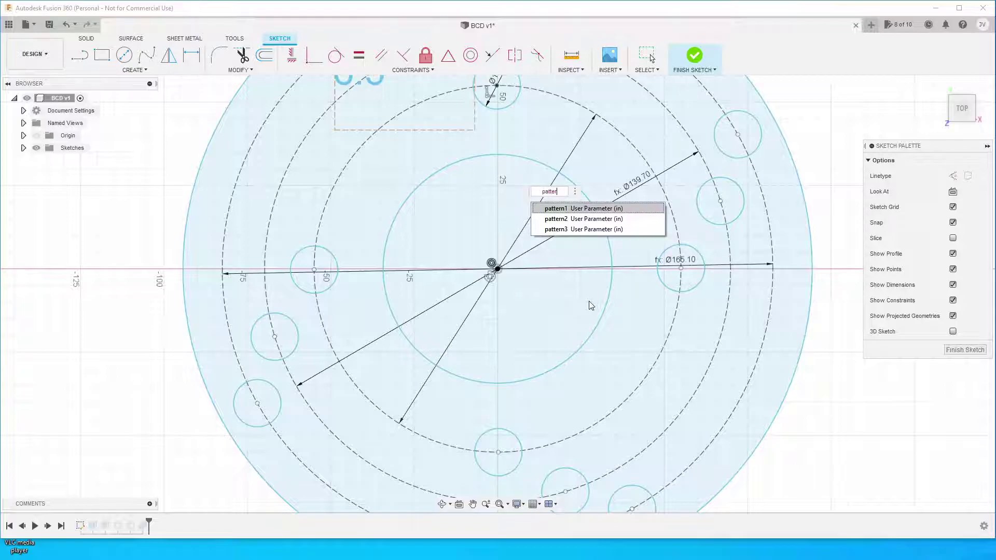
type("tter")
left_click(551, 230)
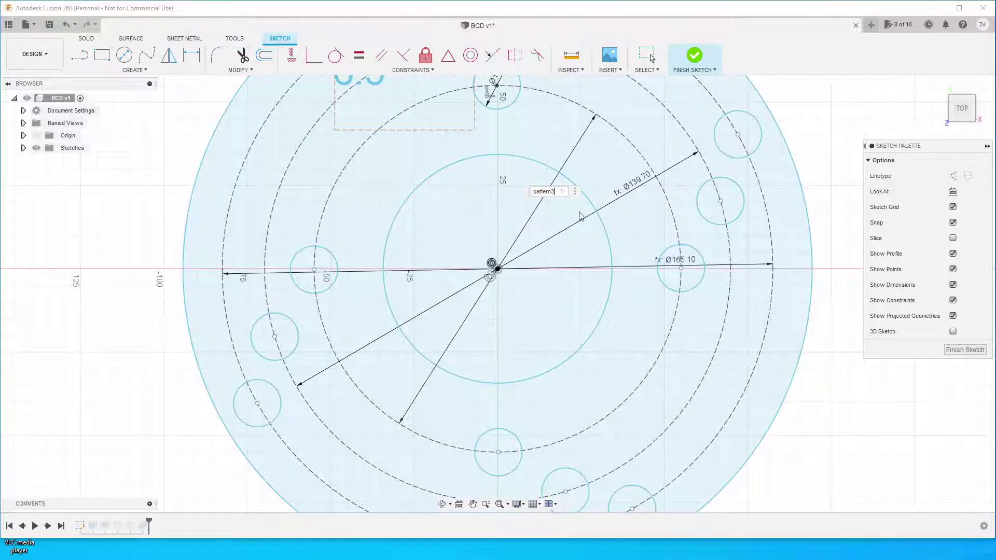
key("Return")
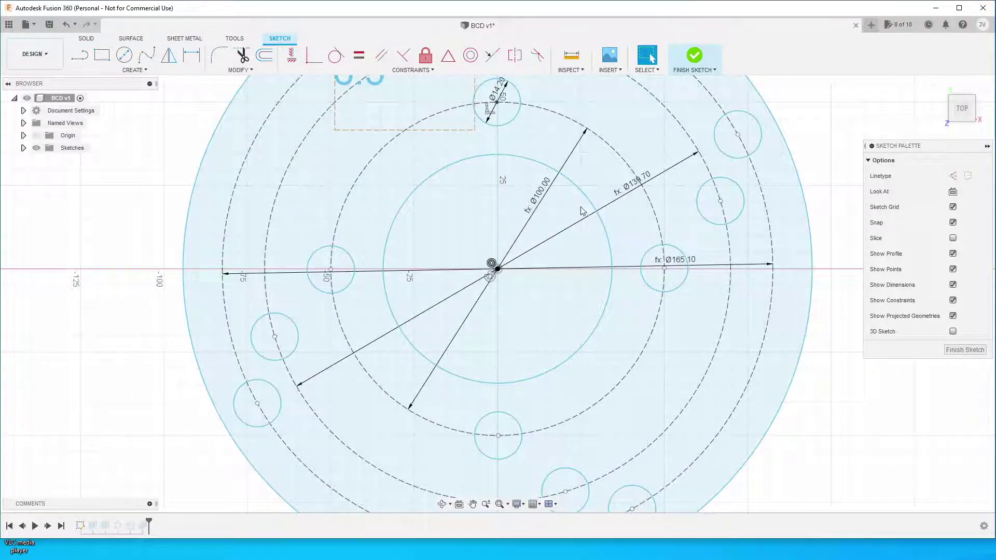
left_click(583, 194)
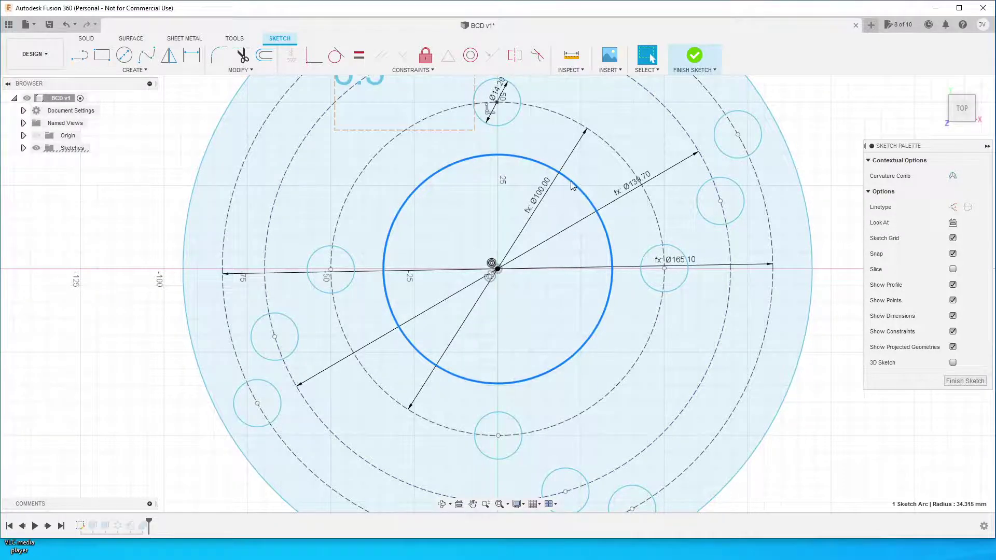
scroll(557, 293, "down", 2)
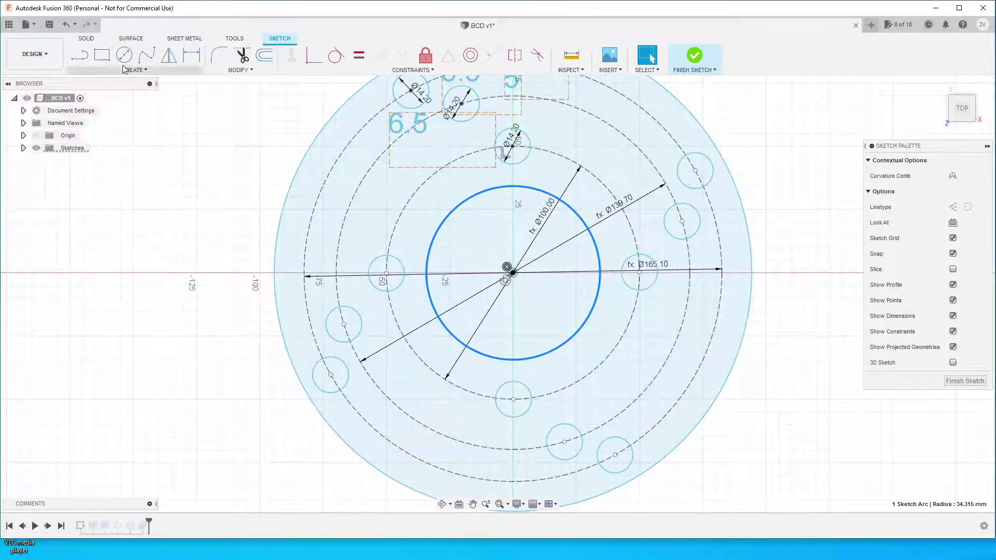
right_click(577, 220)
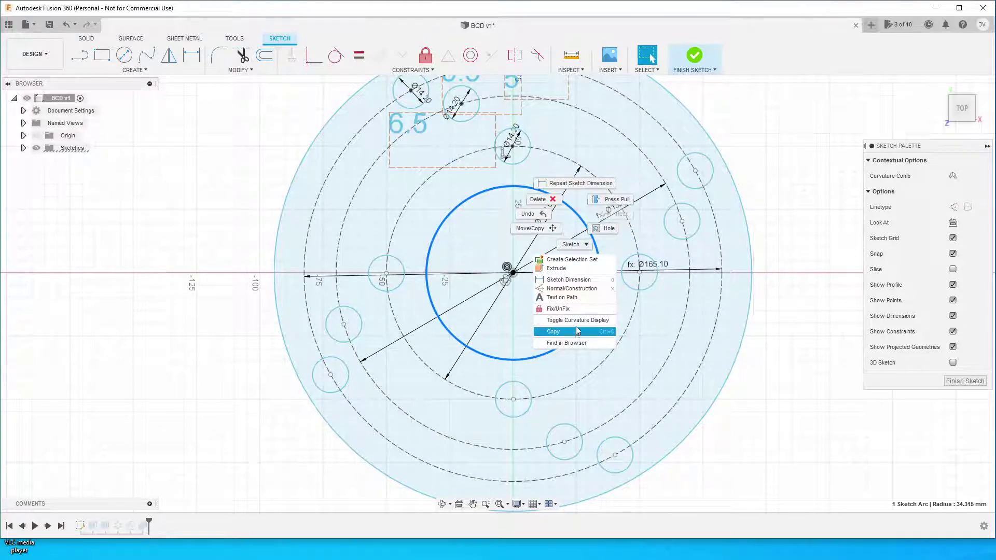
left_click(598, 280)
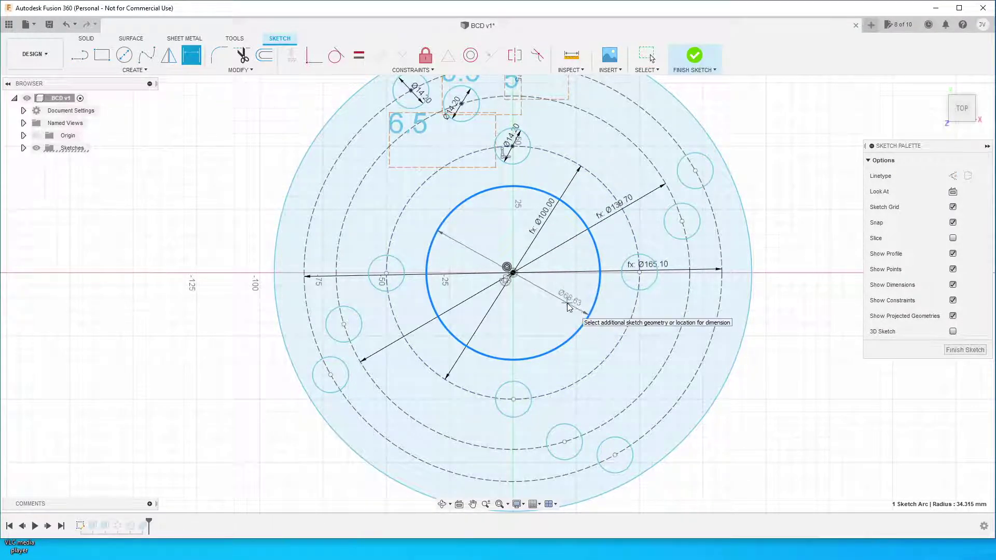
key("Escape")
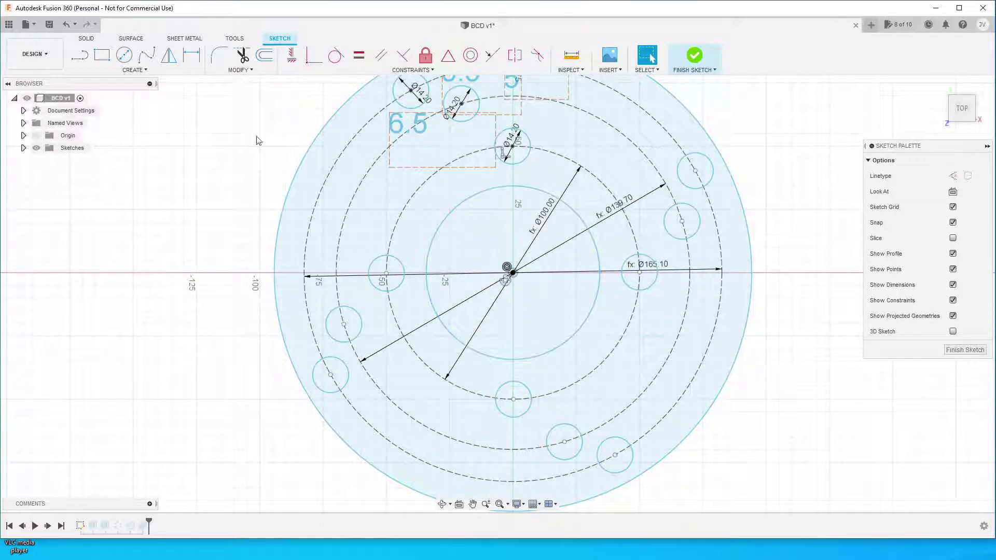
Shrink the central opening circle to about 31.7 mm radius and dimension its diameter with the expression pattern3-10.
left_click_drag(568, 344, 574, 330)
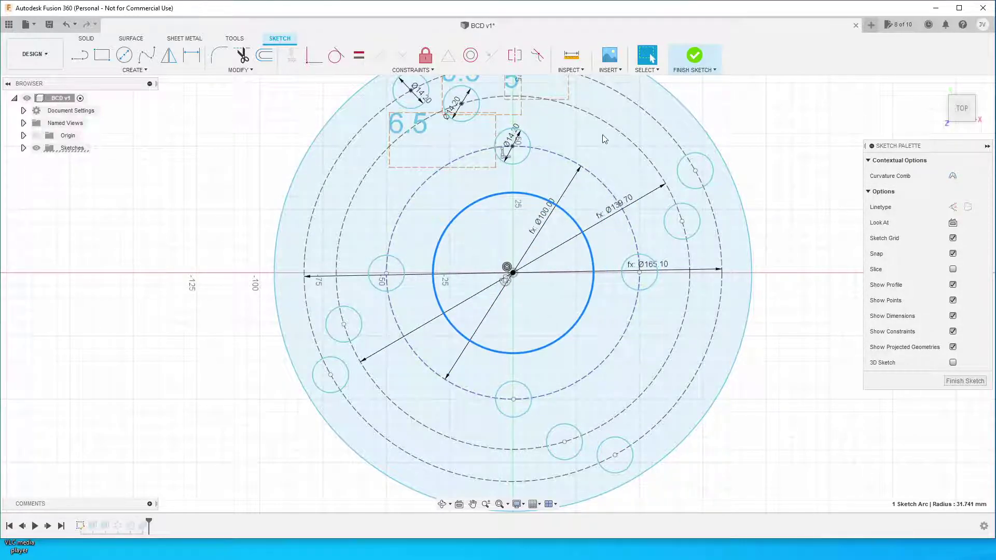
left_click(192, 57)
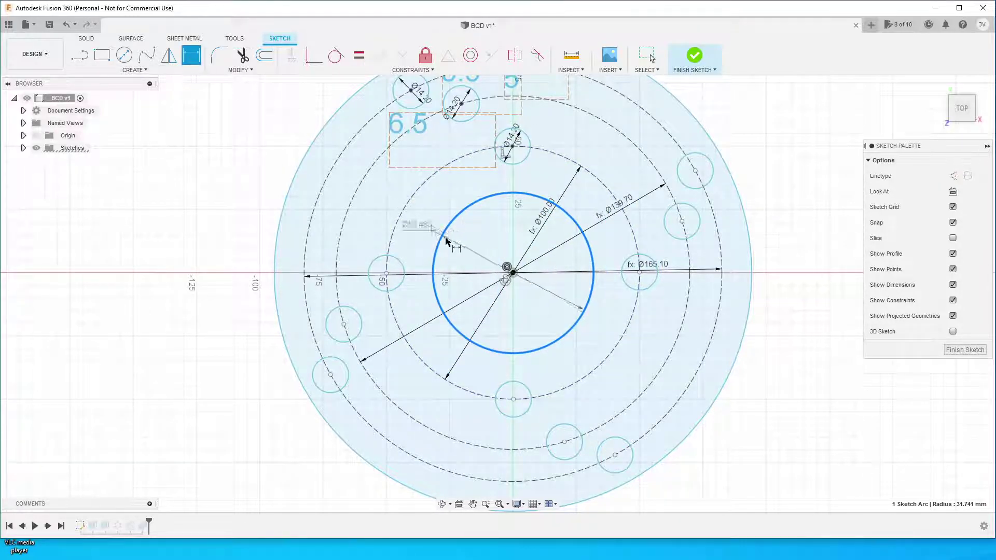
left_click(550, 297)
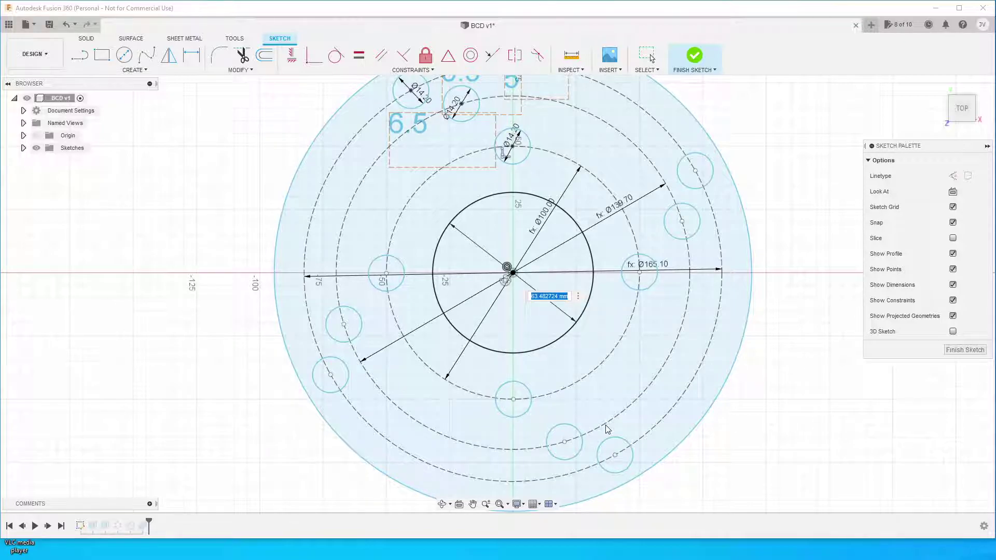
type("patter")
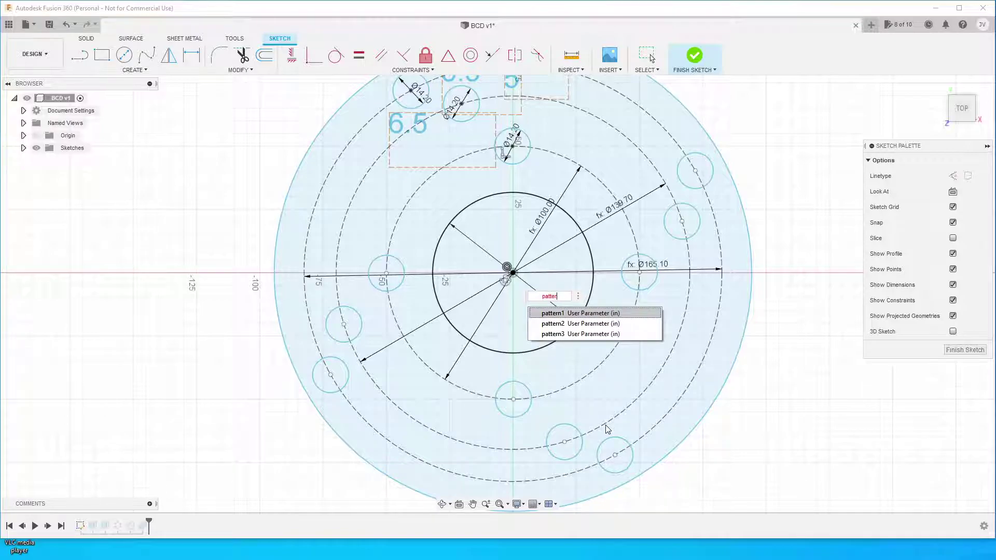
type("n3-")
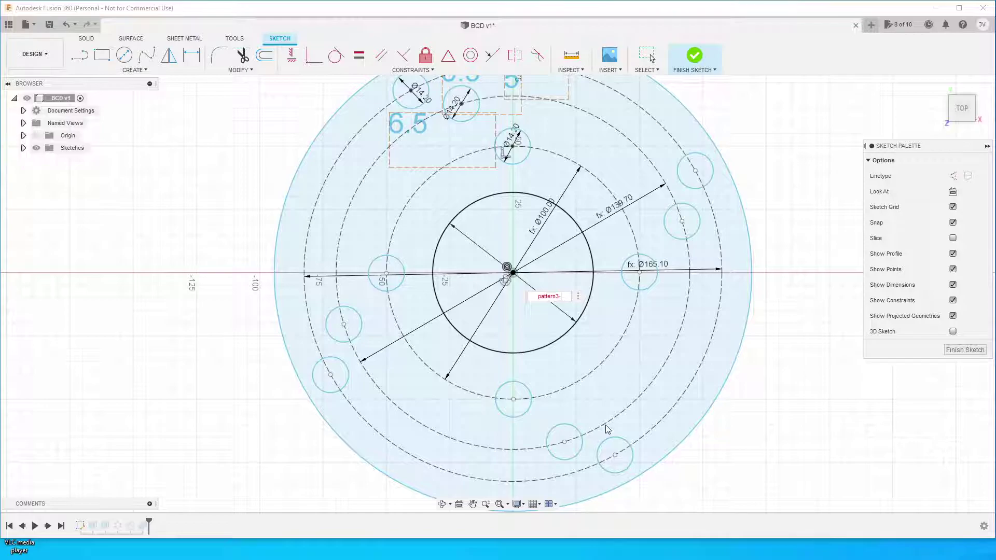
type("10")
key("Return")
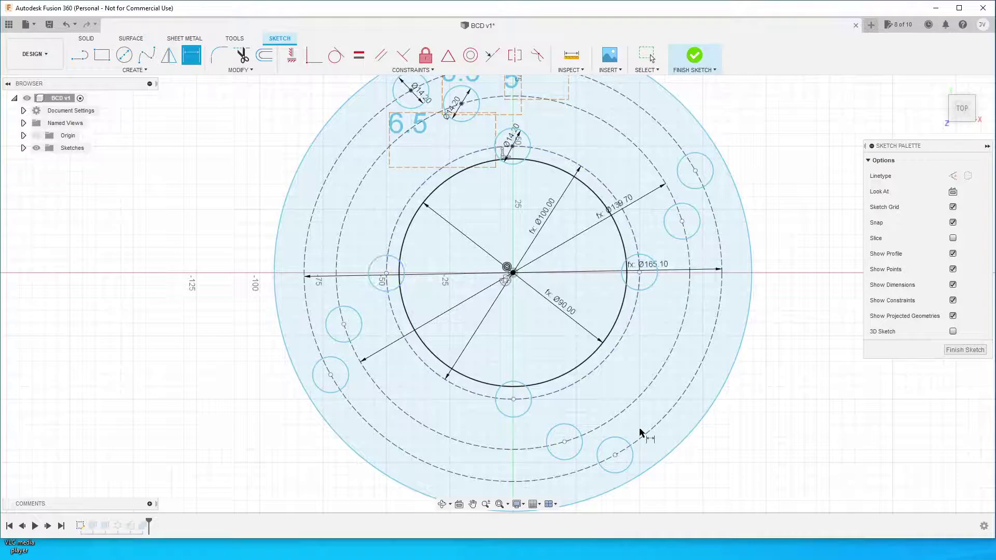
Change the central opening's diameter expression to pattern3-20, finish the sketch and return to the home view.
double_click(568, 318)
left_click(577, 305)
key("BackSpace")
type("20")
key("Return")
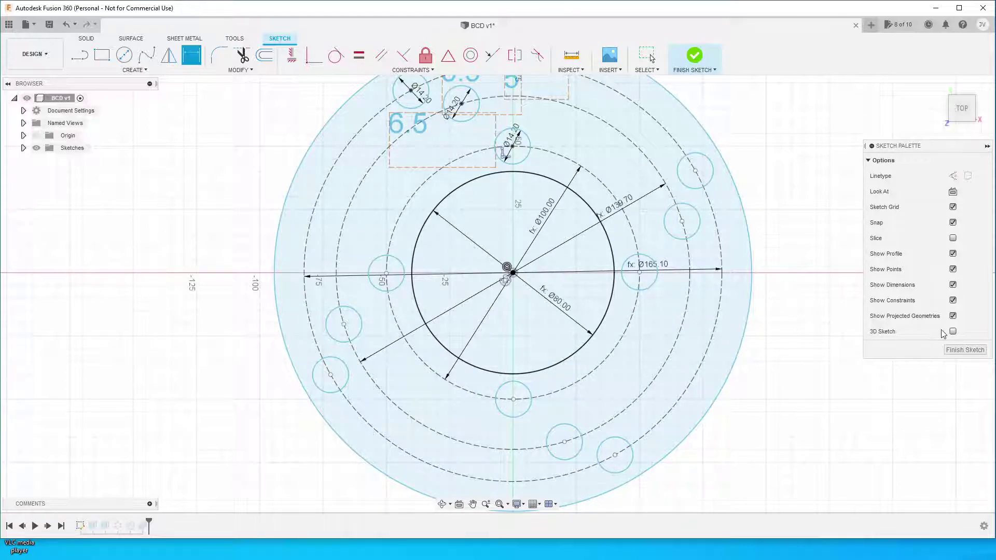
left_click(960, 351)
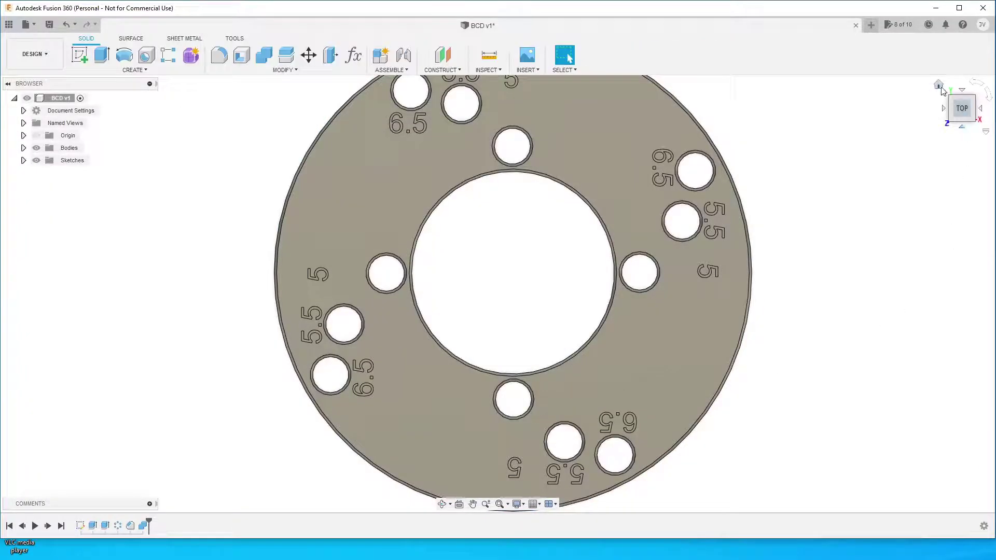
left_click_drag(953, 100, 927, 170)
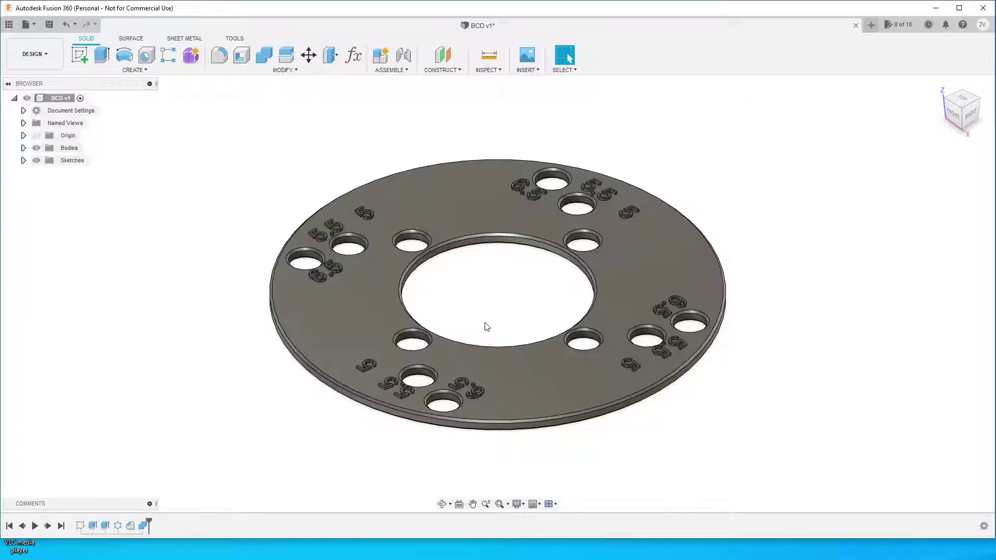
mouse_move(927, 95)
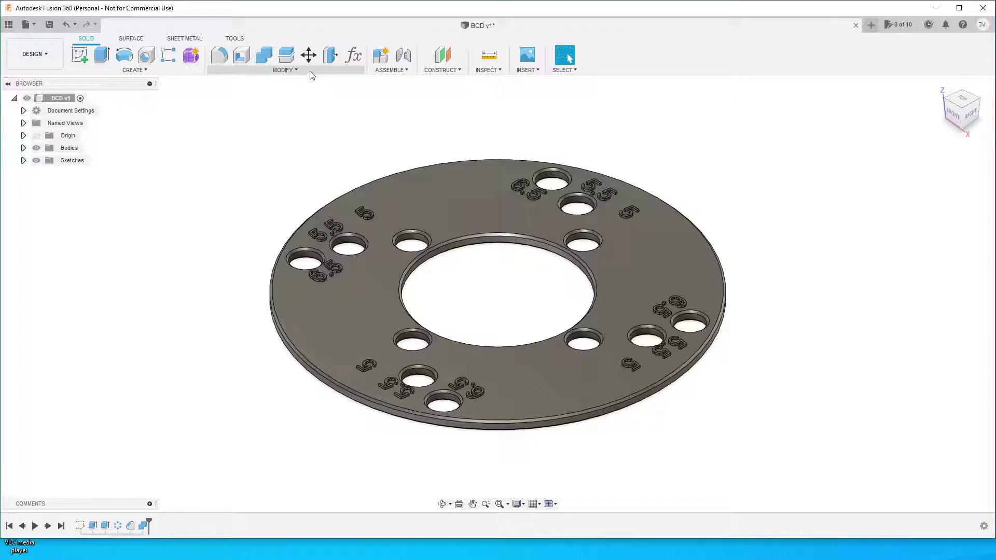
Set the user parameter pattern3 to 5 in and close the parameters.
left_click(359, 56)
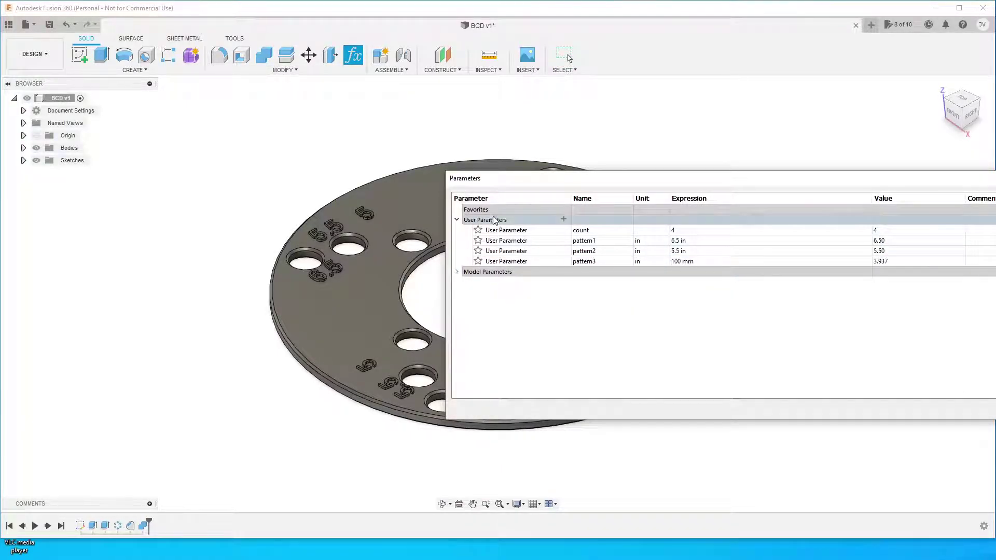
double_click(725, 260)
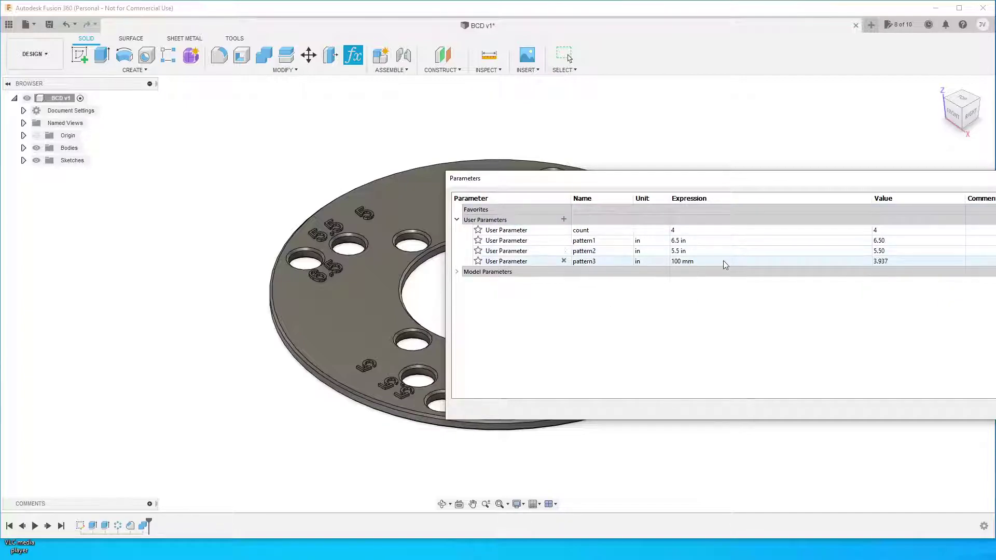
left_click_drag(664, 257, 646, 265)
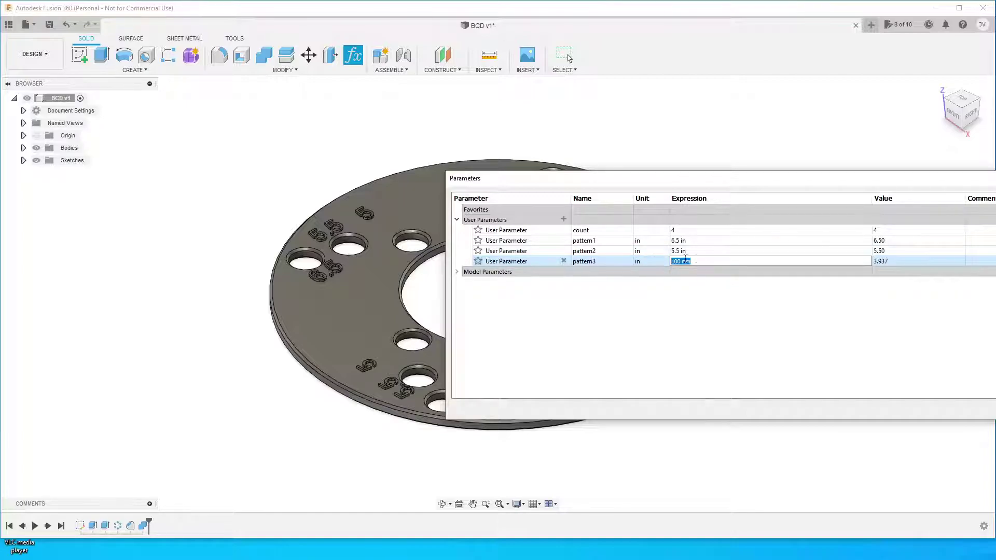
type("5")
key("Return")
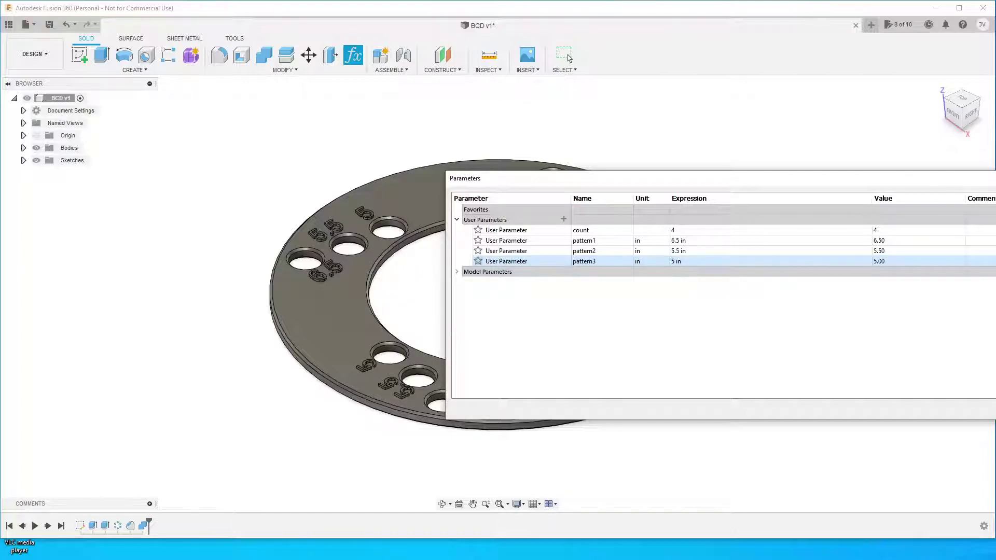
left_click(569, 58)
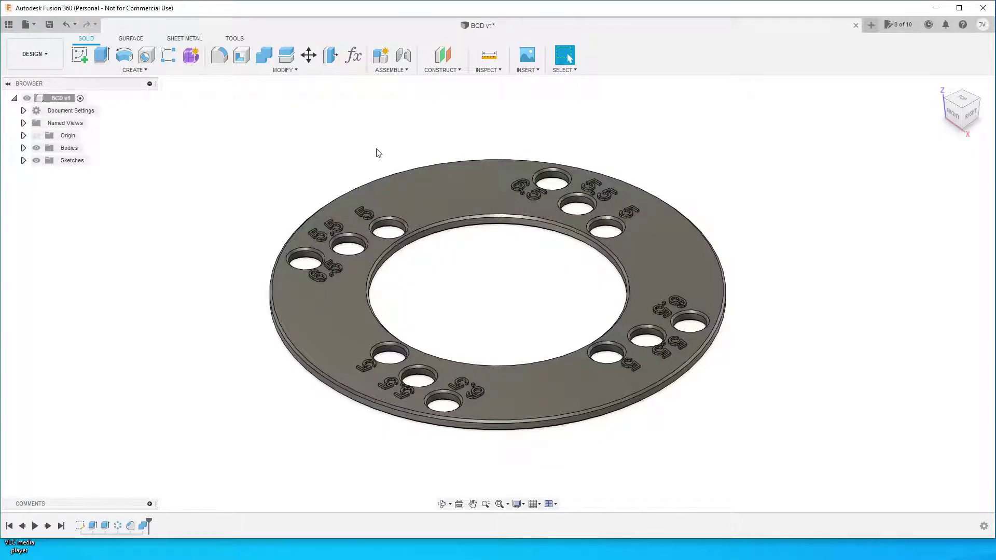
Change the user parameter count to 6 and apply it to the ring.
key("p")
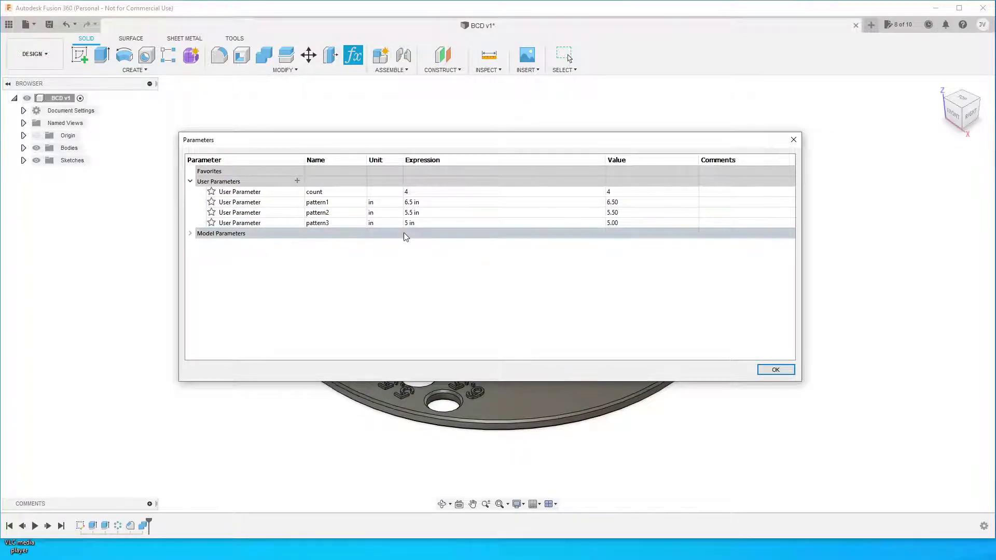
double_click(409, 191)
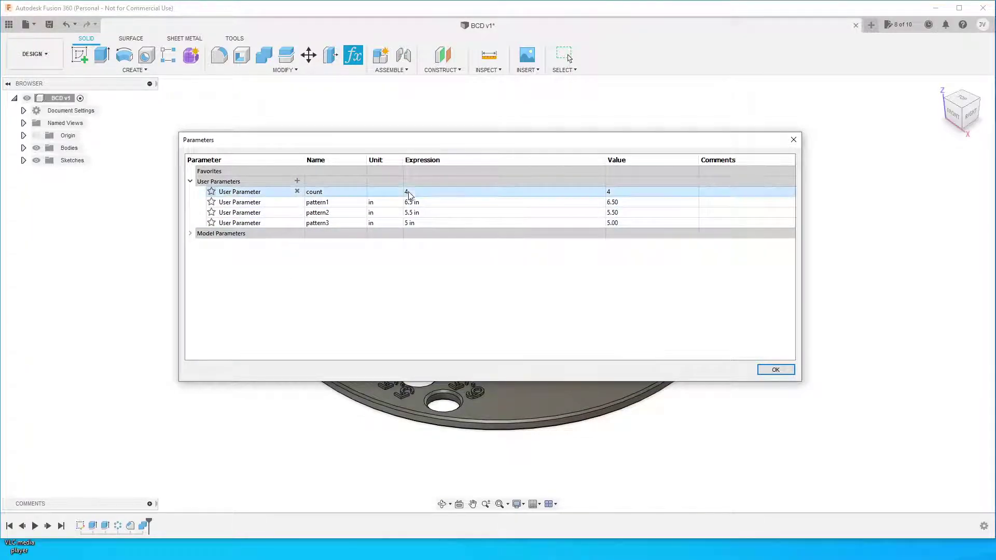
double_click(423, 192)
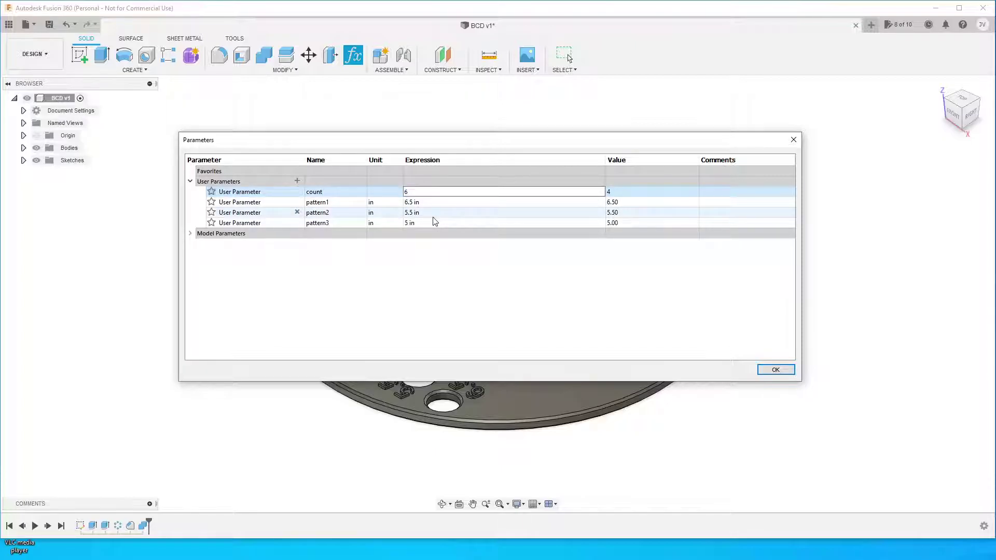
left_click(775, 370)
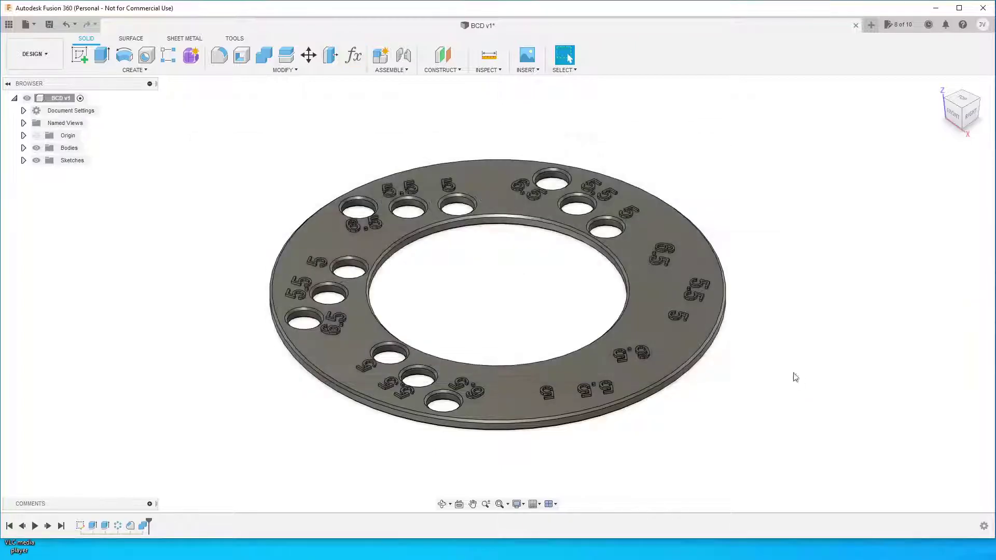
right_click(802, 386)
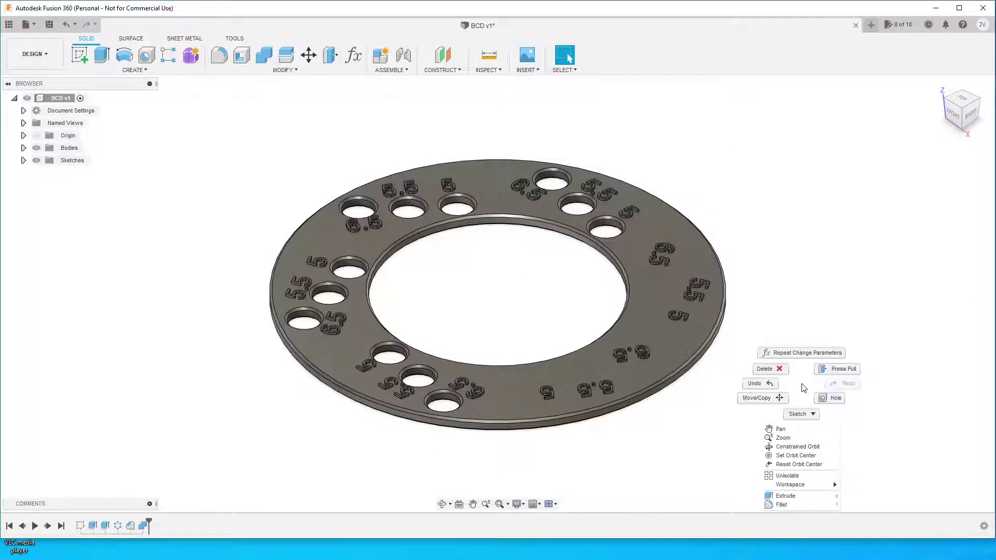
left_click(651, 458)
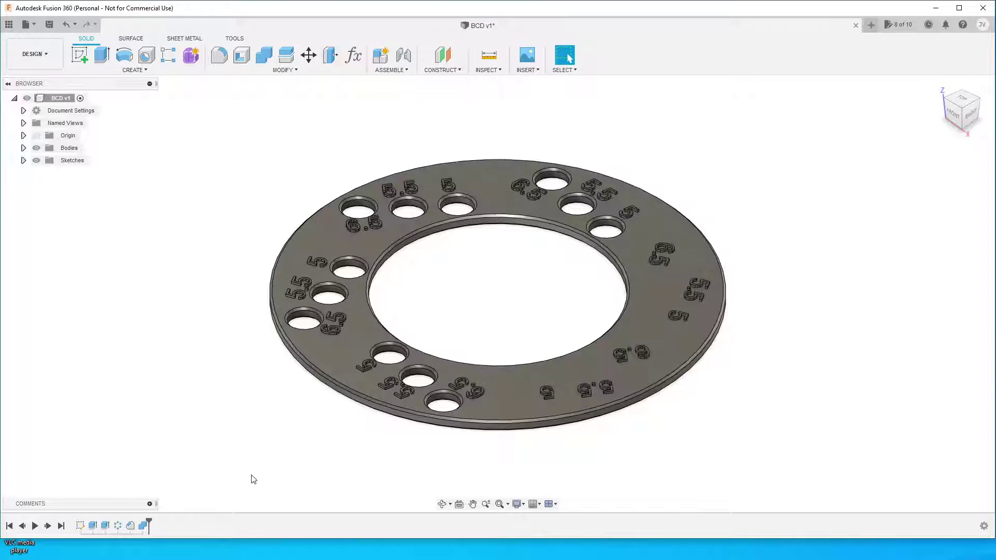
right_click(143, 526)
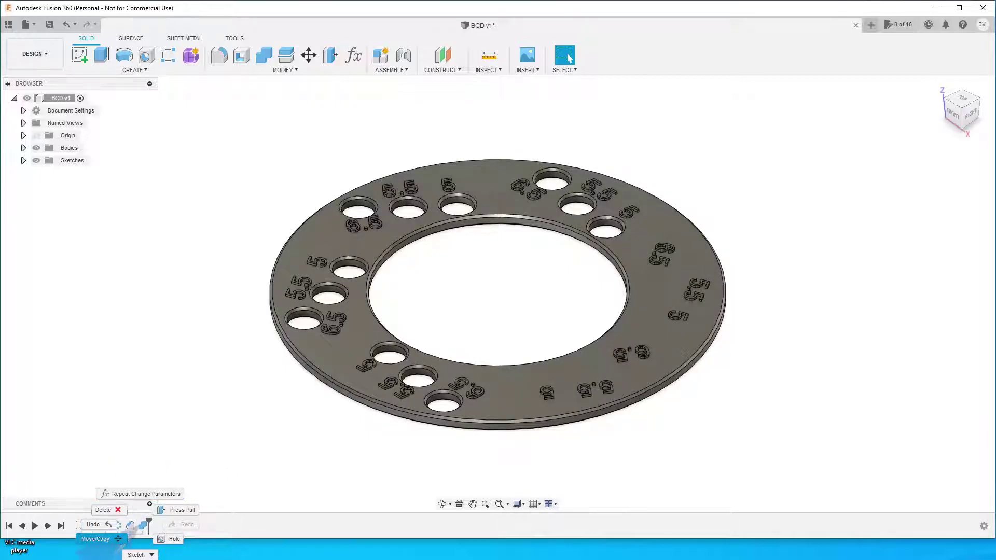
left_click(384, 470)
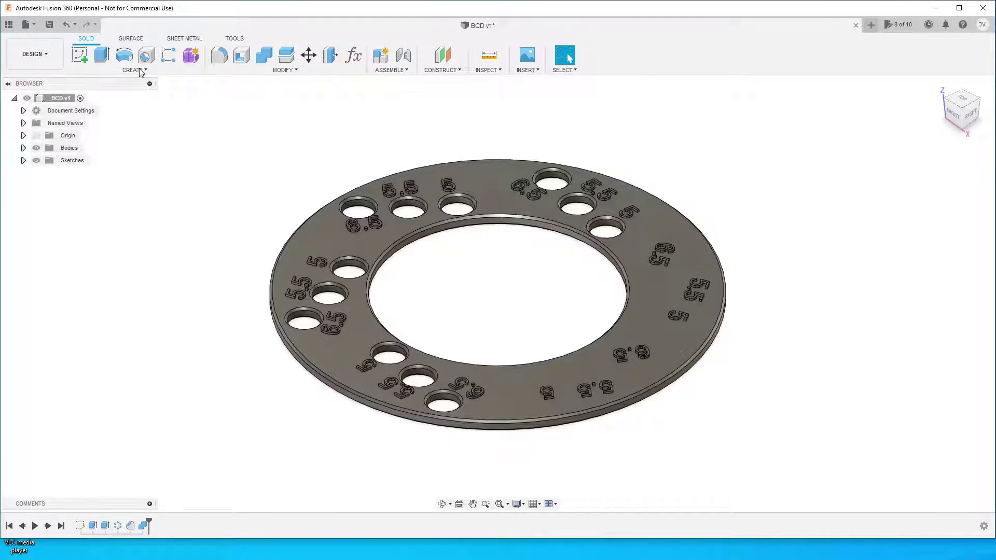
left_click(298, 68)
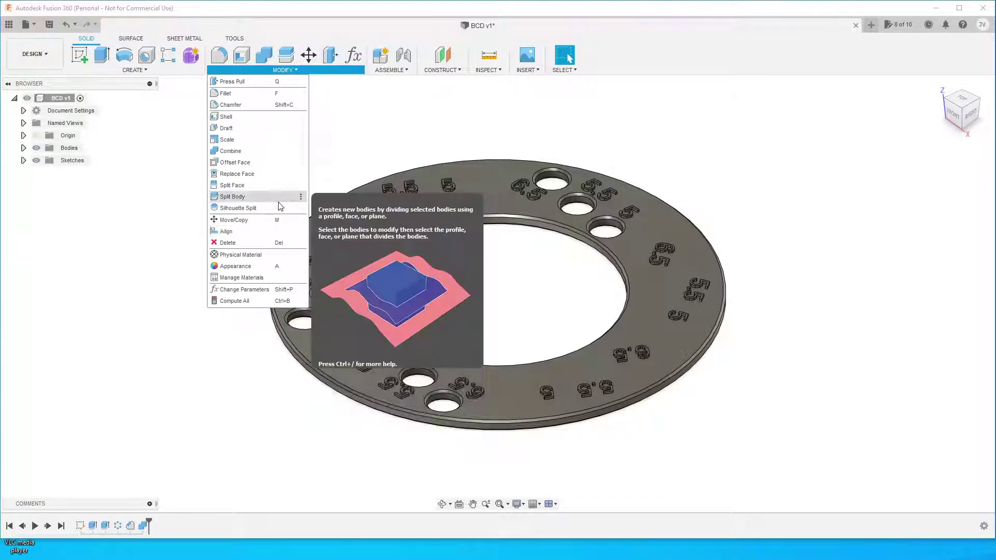
Undo, redo and again undo the count change to compare the two hole layouts.
left_click(67, 24)
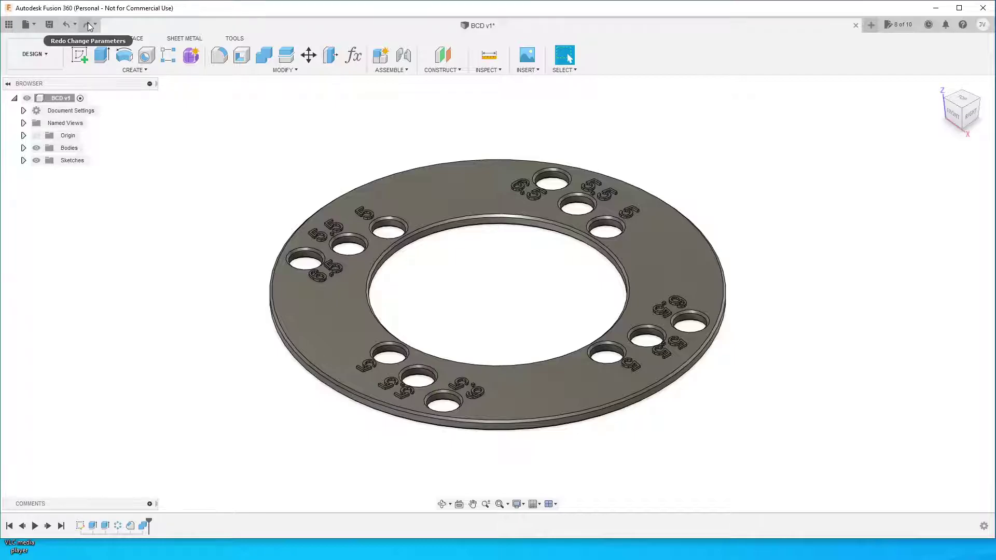
left_click(89, 26)
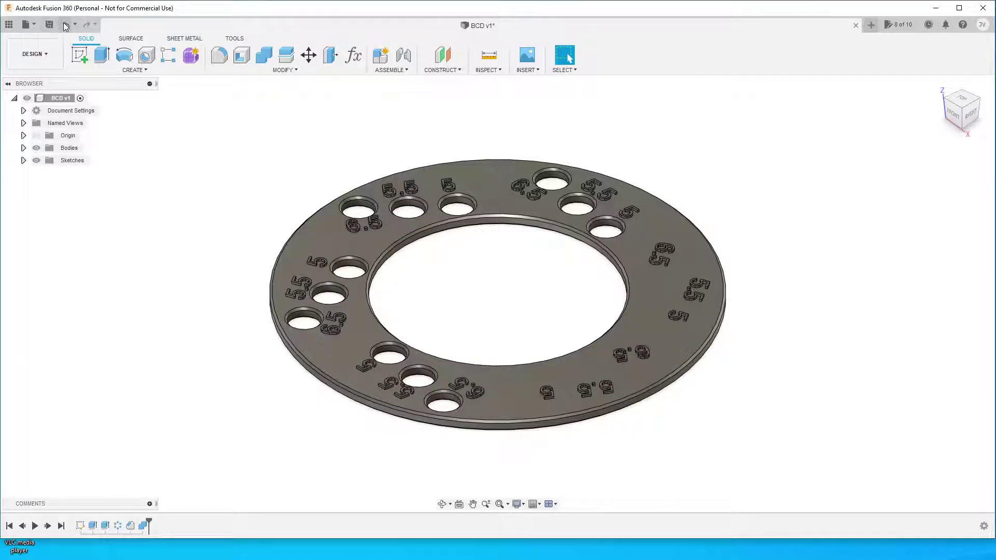
left_click(65, 25)
left_click(161, 72)
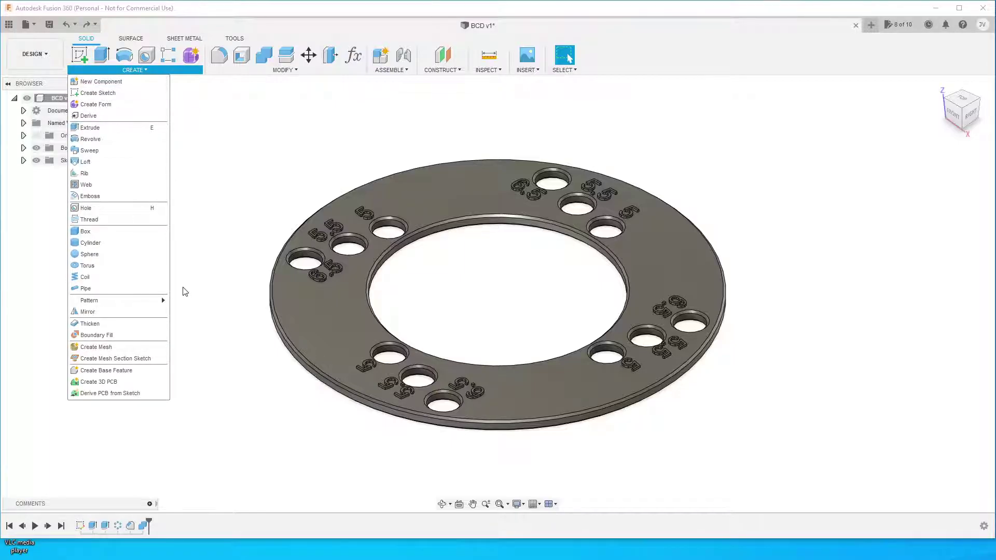
Set the user parameter count to 6 again and apply it.
left_click(353, 55)
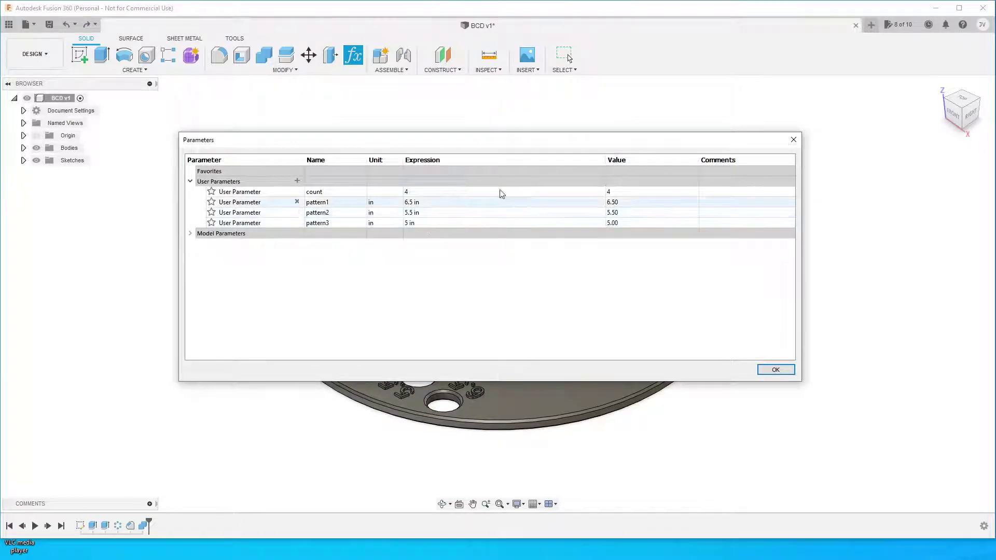
left_click(505, 193)
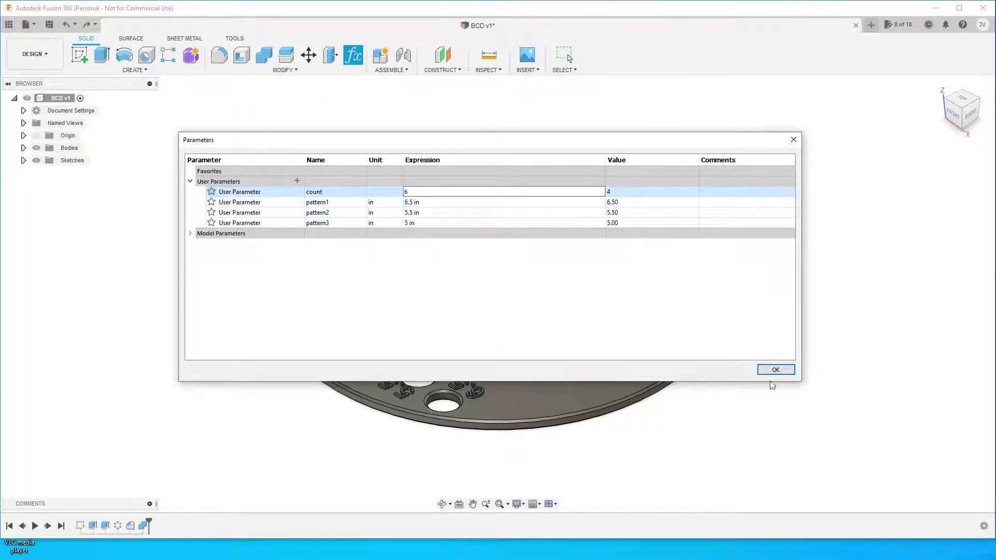
left_click(776, 370)
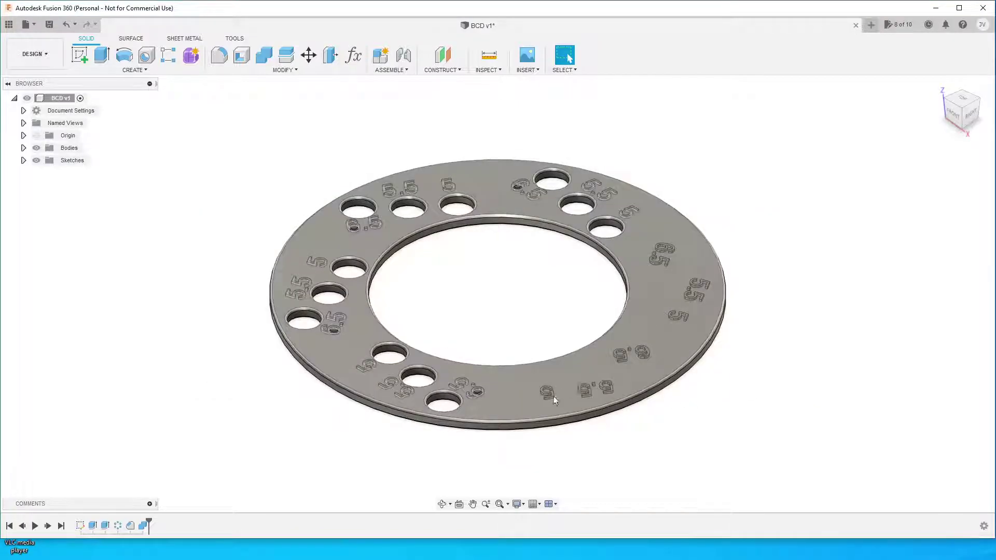
Open the ring's base sketch to check the patterned hole circles on the three bolt circles, and close it without changes.
right_click(79, 526)
left_click(108, 547)
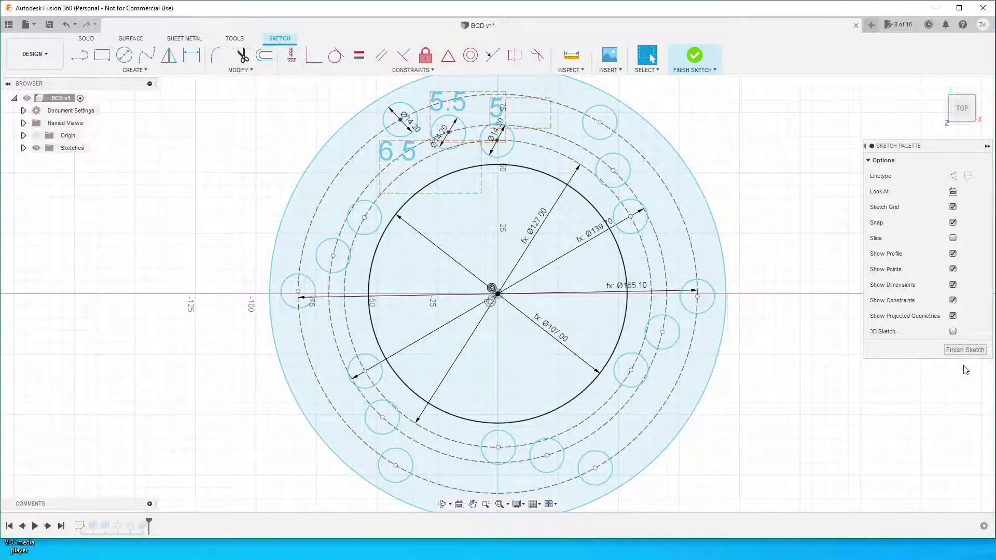
left_click(965, 350)
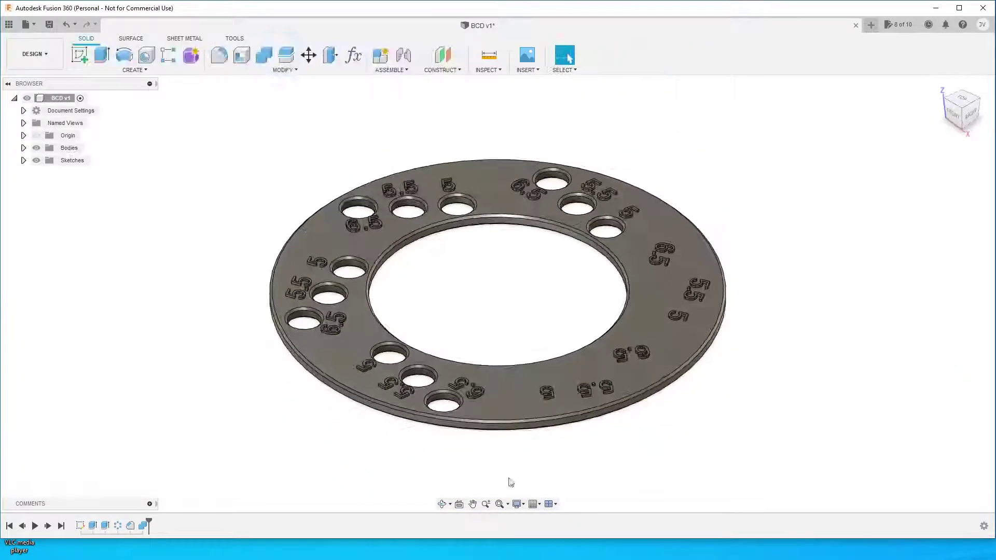
right_click(93, 525)
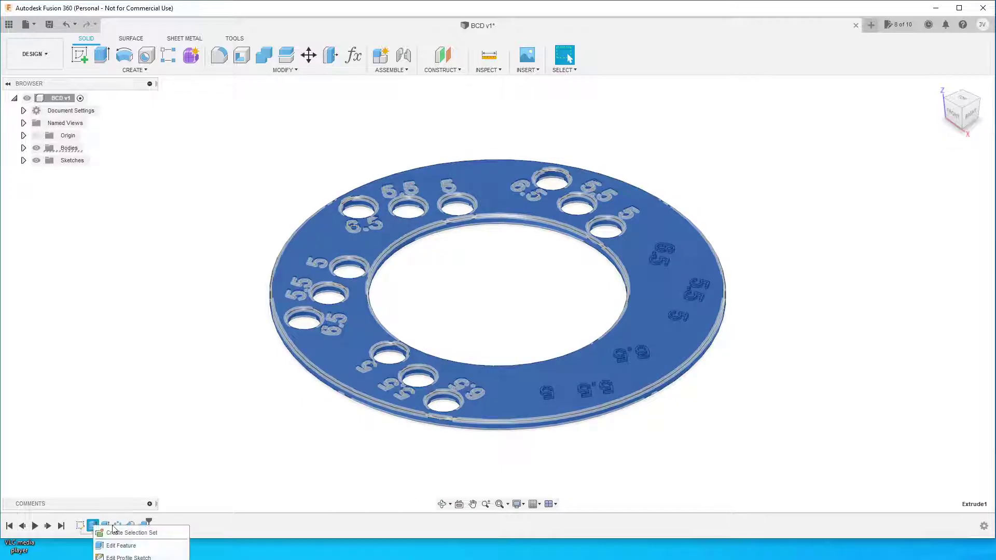
left_click(162, 546)
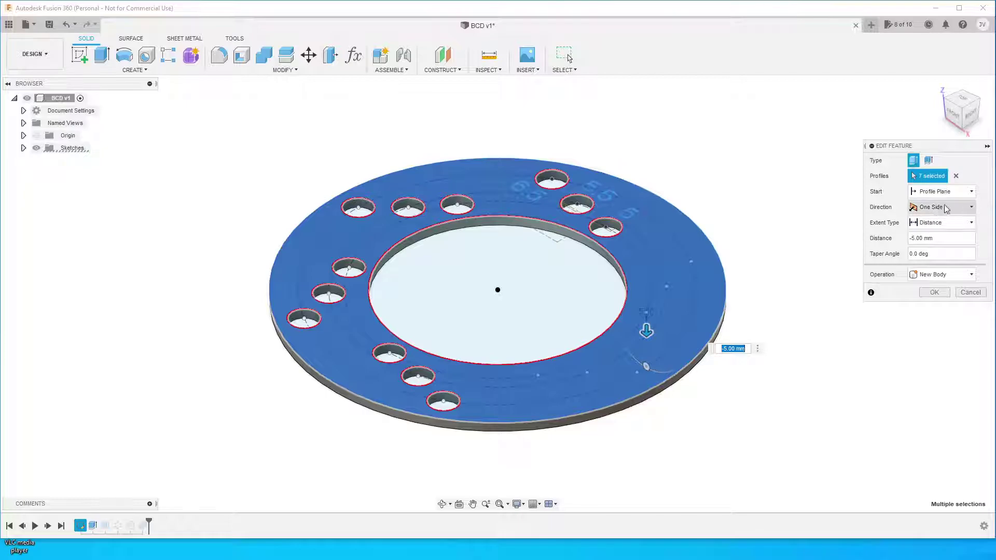
left_click(703, 270)
left_click(704, 268)
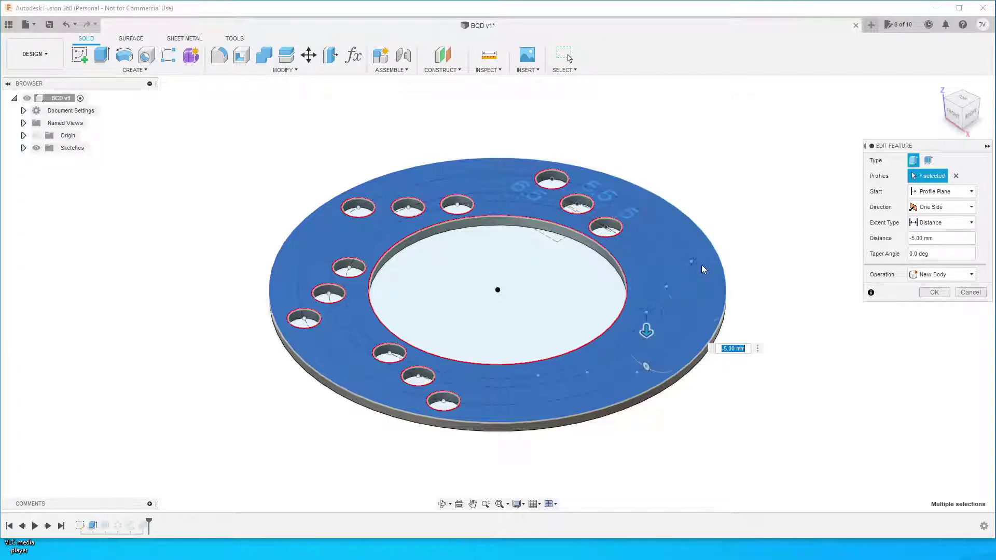
left_click(643, 340)
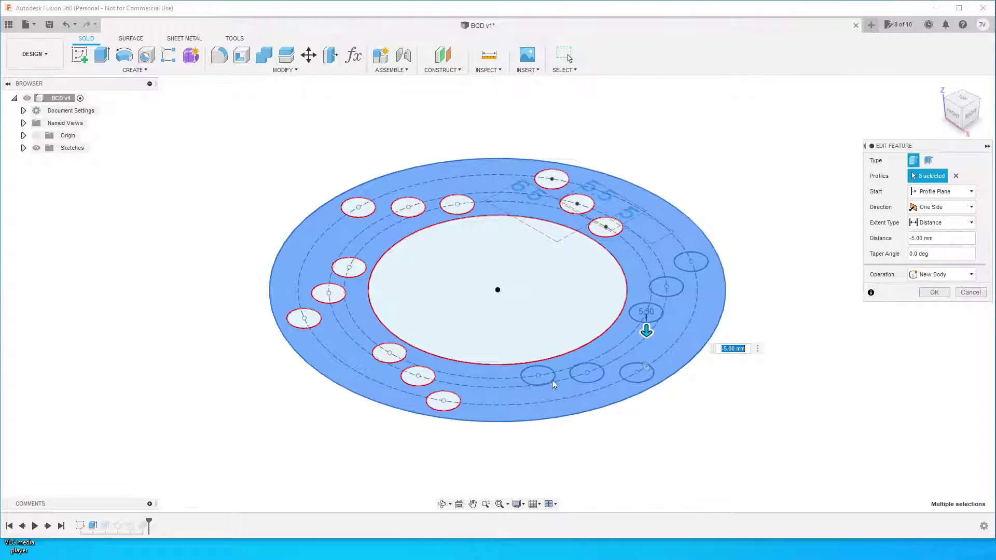
left_click(551, 382)
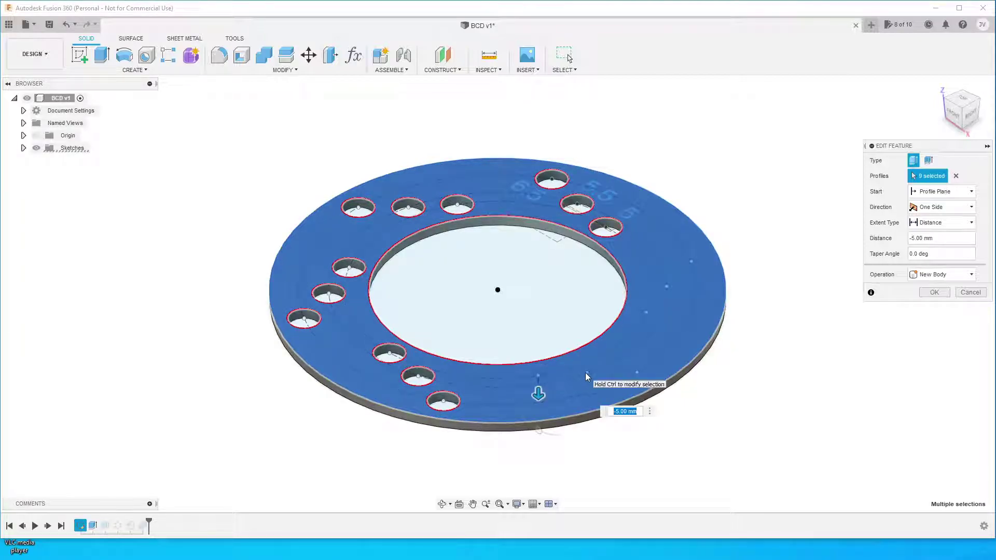
left_click(594, 375)
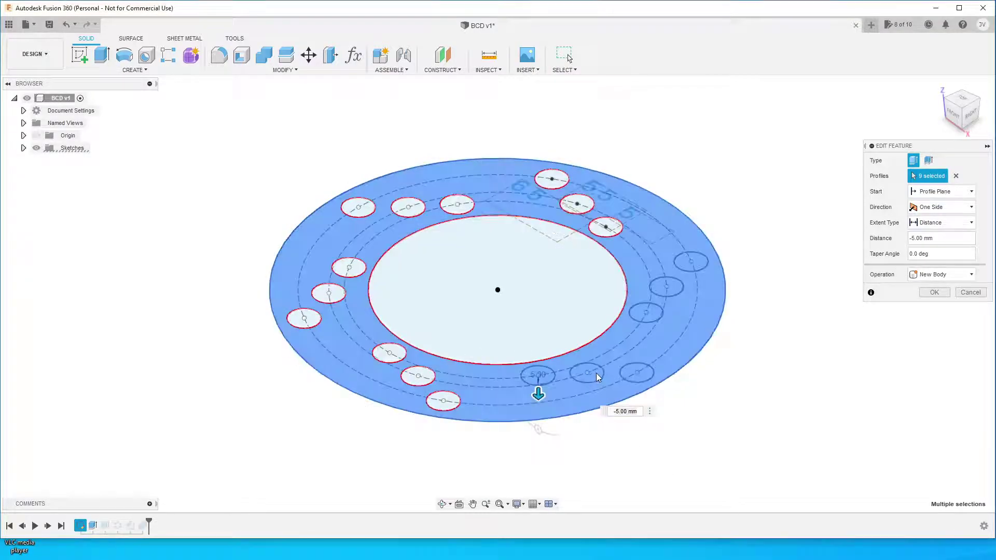
left_click(648, 376)
left_click(647, 380)
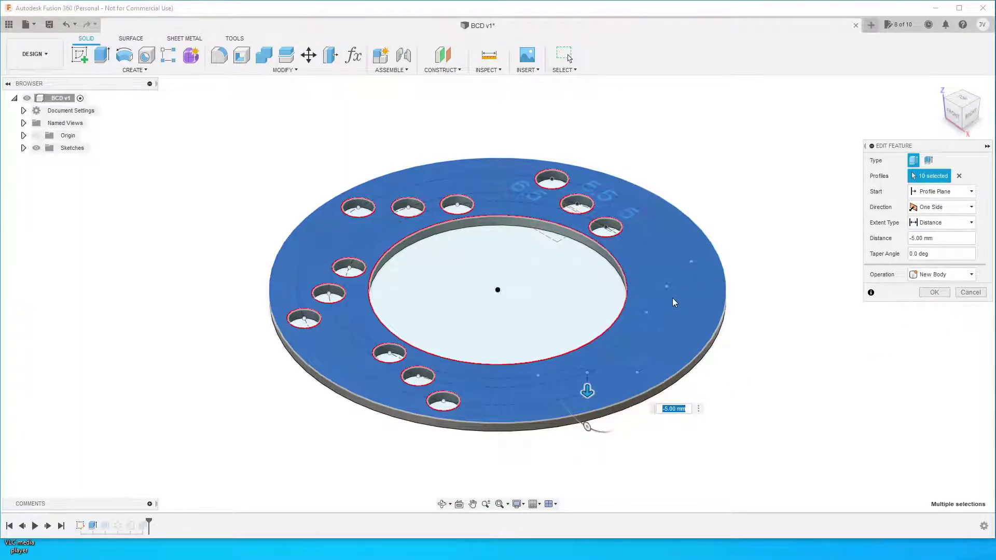
left_click(647, 235)
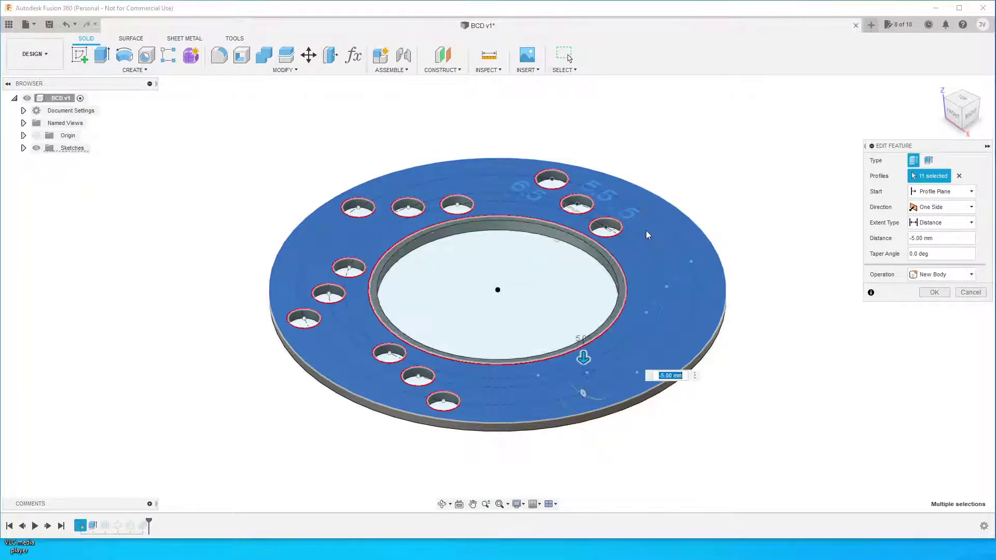
left_click(669, 239)
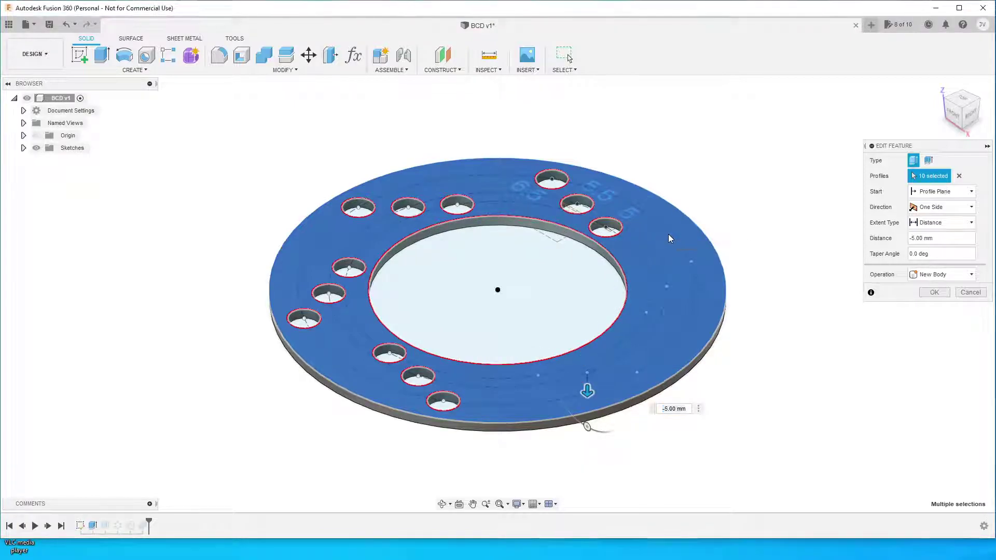
left_click(696, 297)
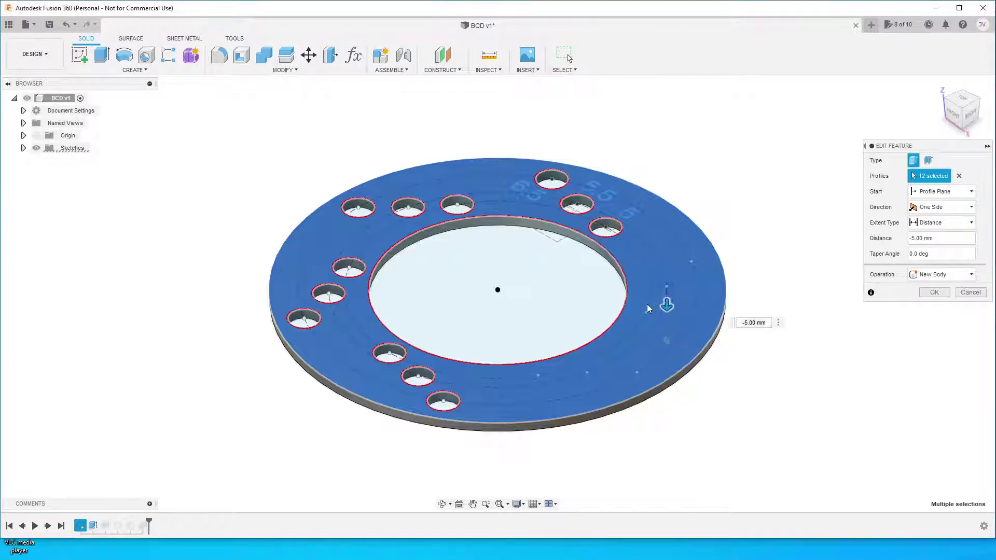
left_click(657, 375)
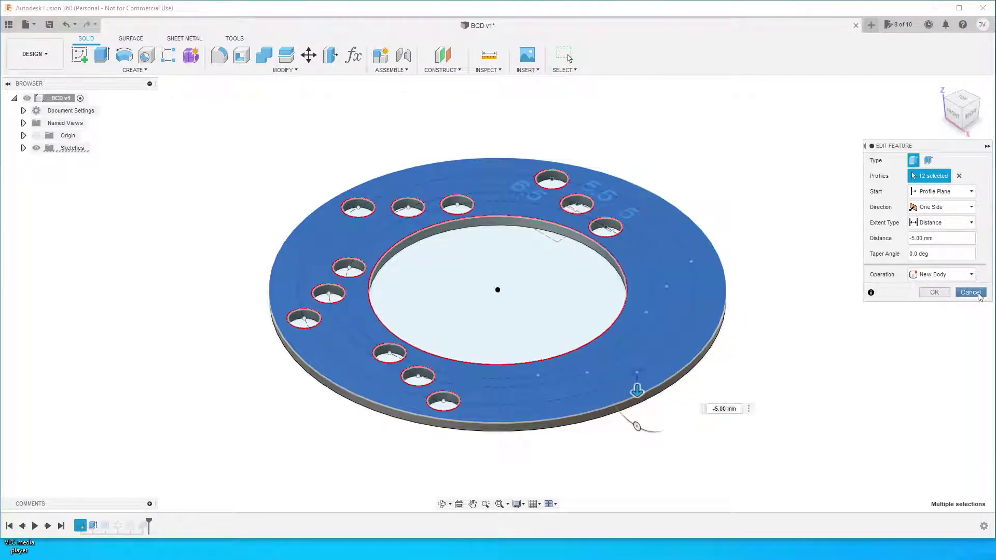
key("Return")
Try to exclude the six uncut hole circles from the profiles of the ring's base extrusion.
right_click(93, 525)
left_click(137, 544)
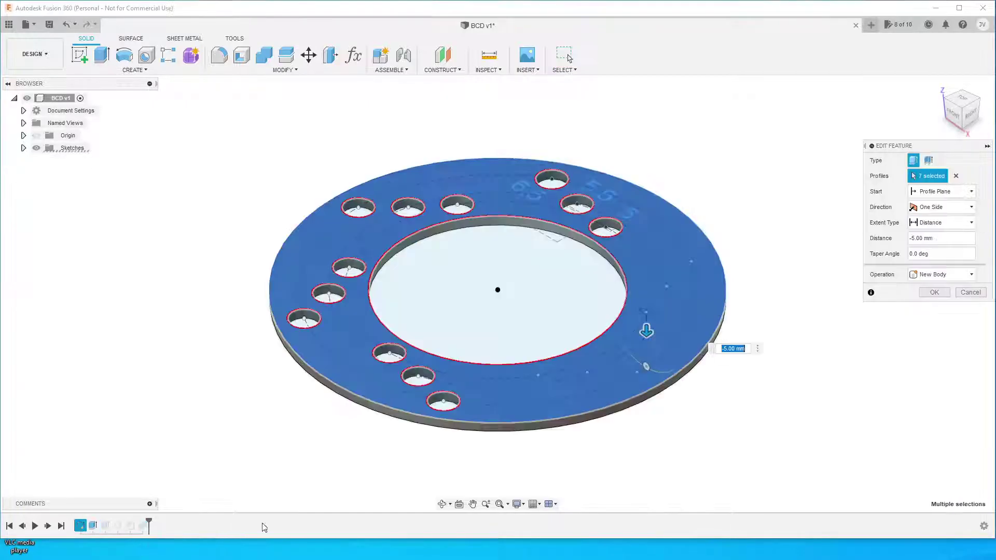
left_click(654, 310, "ctrl")
left_click(674, 289, "ctrl")
left_click(691, 263, "ctrl")
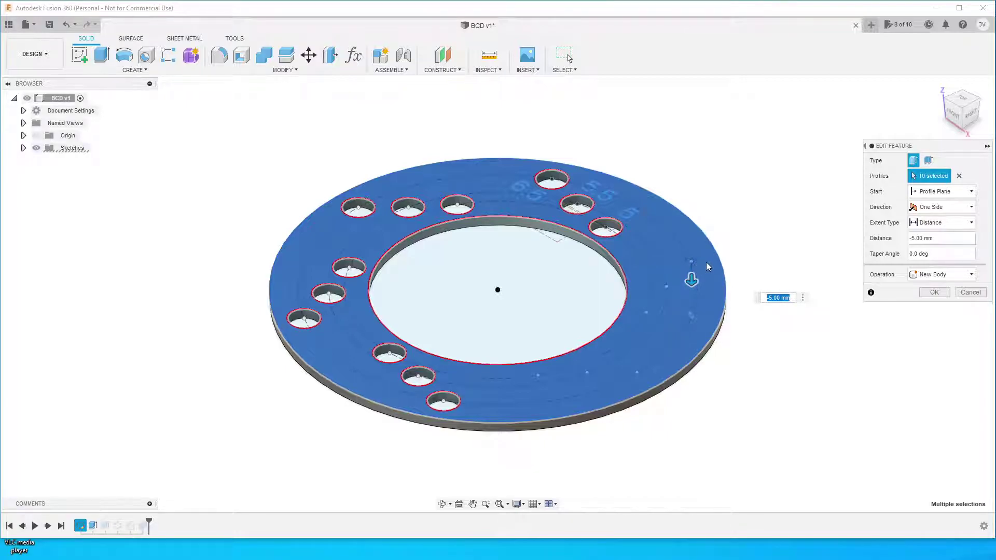
left_click(705, 263, "ctrl")
left_click(702, 265, "ctrl")
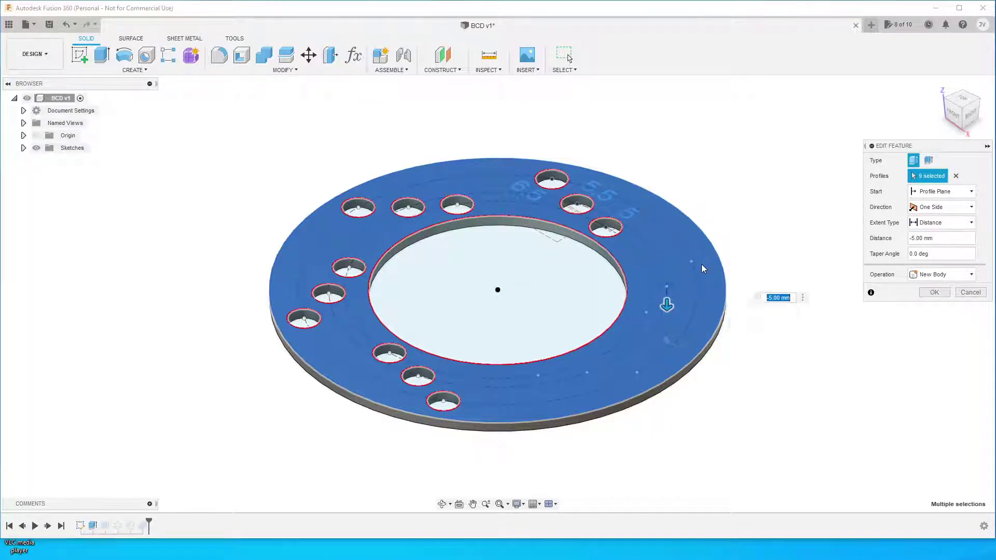
left_click(674, 283, "ctrl")
left_click(653, 318, "ctrl")
left_click(637, 375, "ctrl")
left_click(586, 373, "ctrl")
left_click(537, 375, "ctrl")
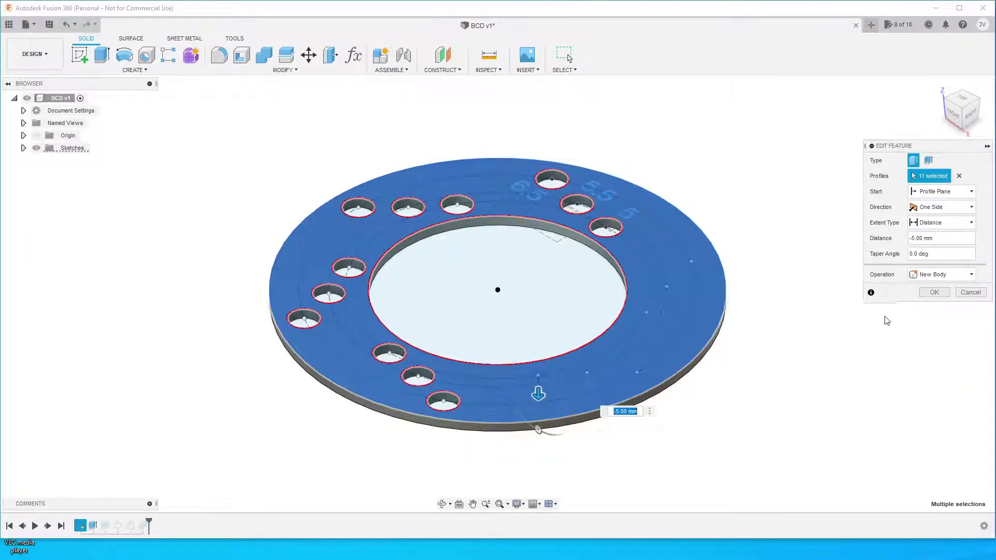
left_click(933, 293)
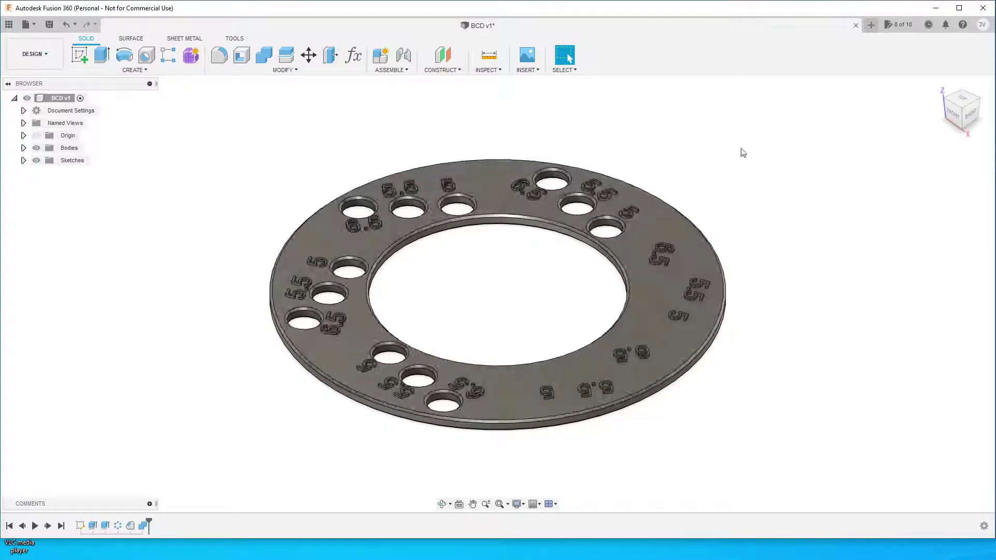
Close the ring design and reopen the saved BCD design from the 3d print projects folder.
left_click(855, 25)
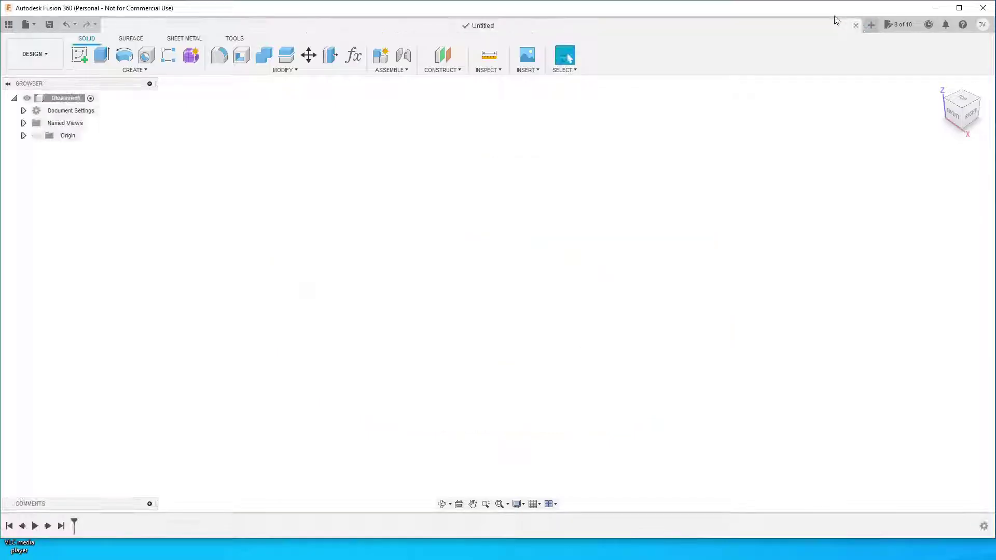
left_click(9, 24)
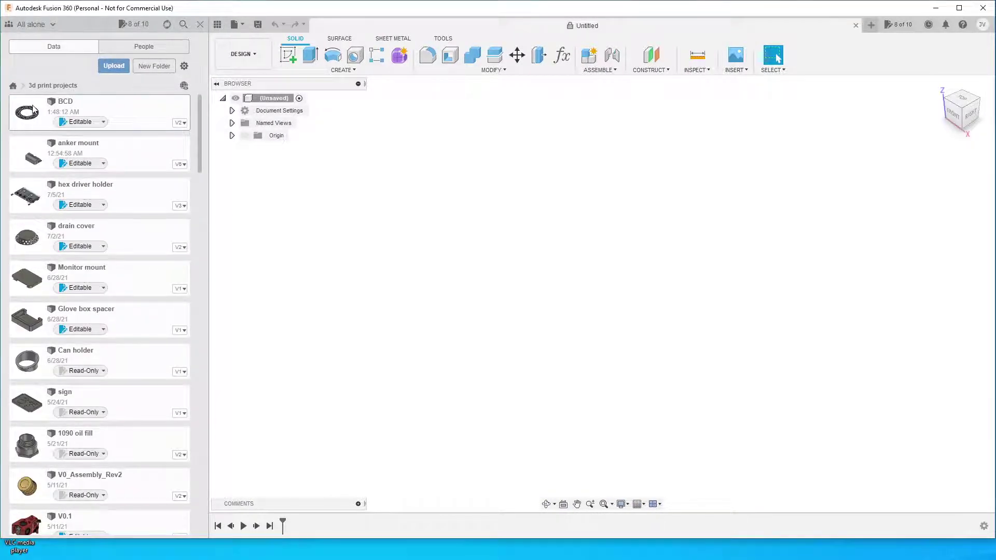
double_click(25, 113)
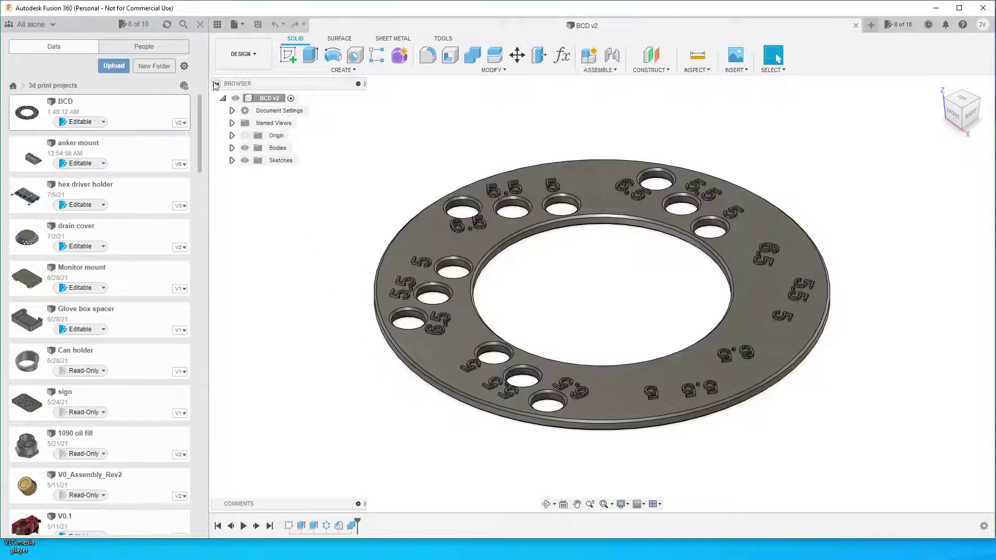
left_click(200, 24)
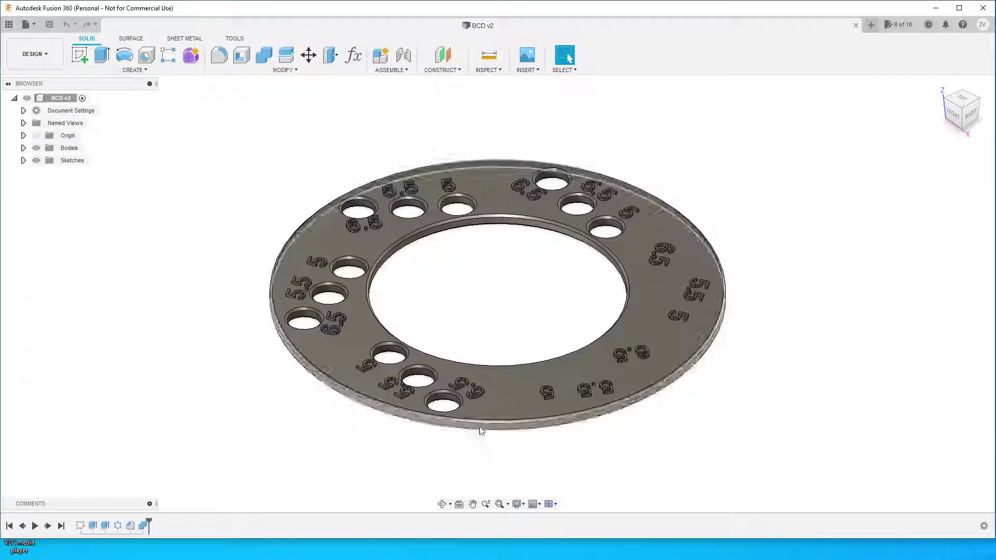
Edit the ring's base extrusion to deselect the six filled hole profiles so those holes pass through the ring.
right_click(95, 527)
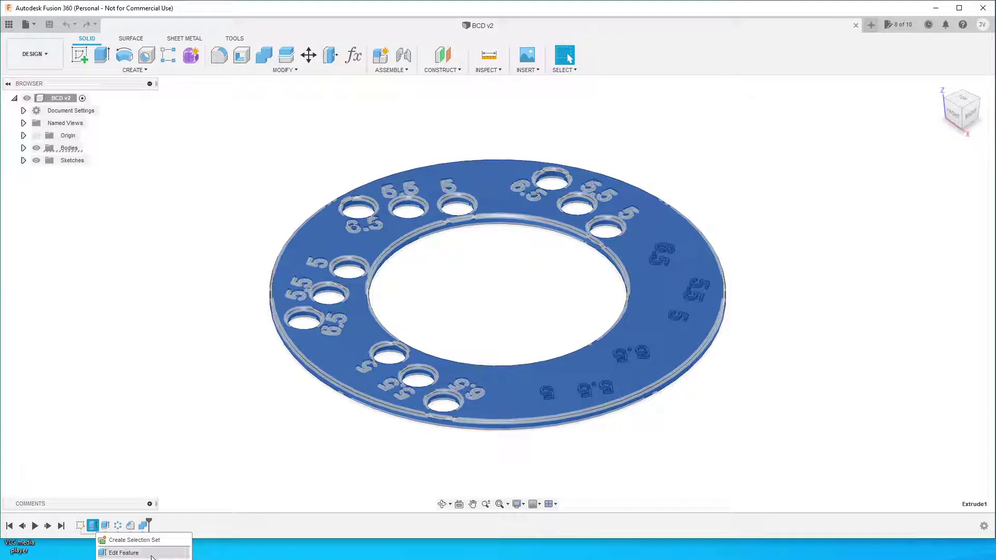
left_click(124, 553)
left_click(646, 314)
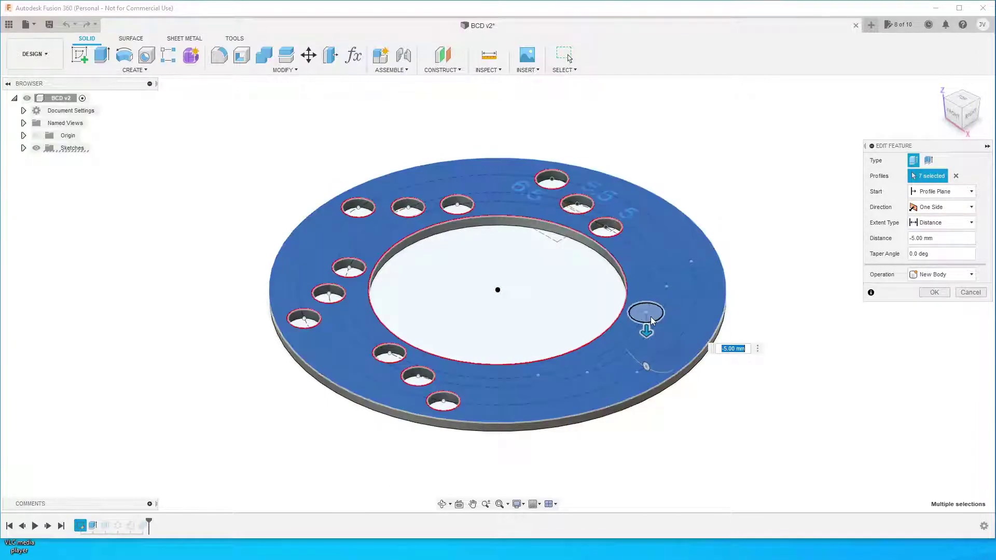
left_click(673, 289)
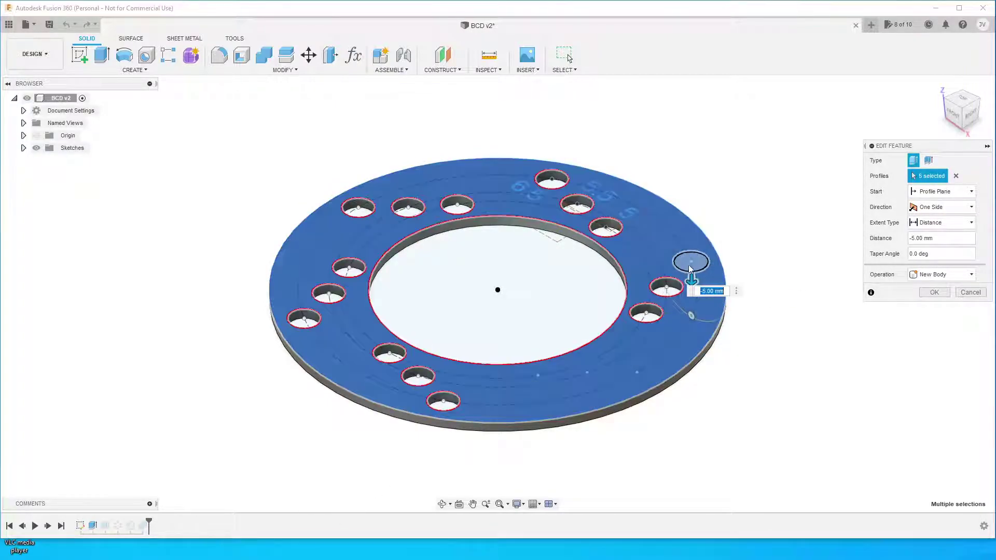
left_click(691, 263)
left_click(637, 373)
left_click(585, 375)
left_click(536, 375)
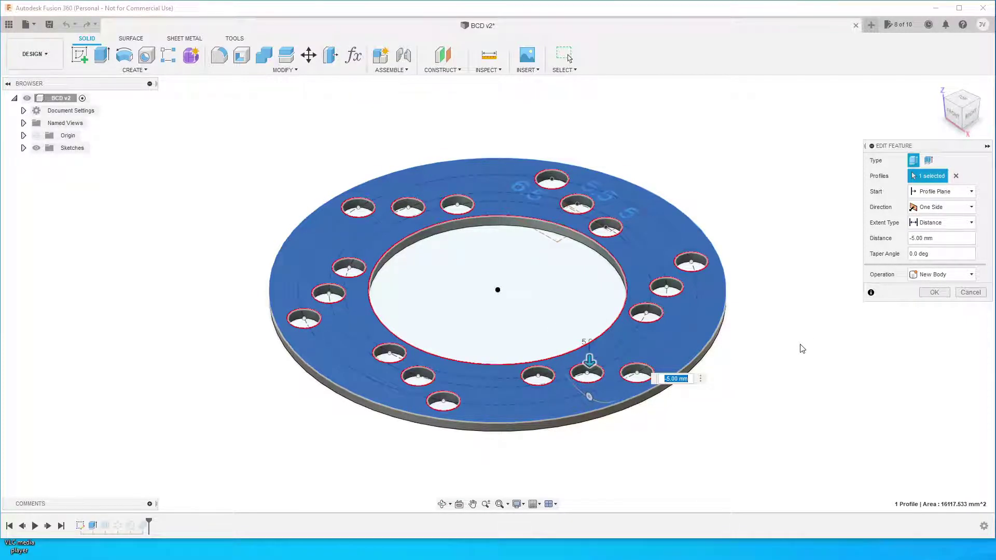
left_click(938, 294)
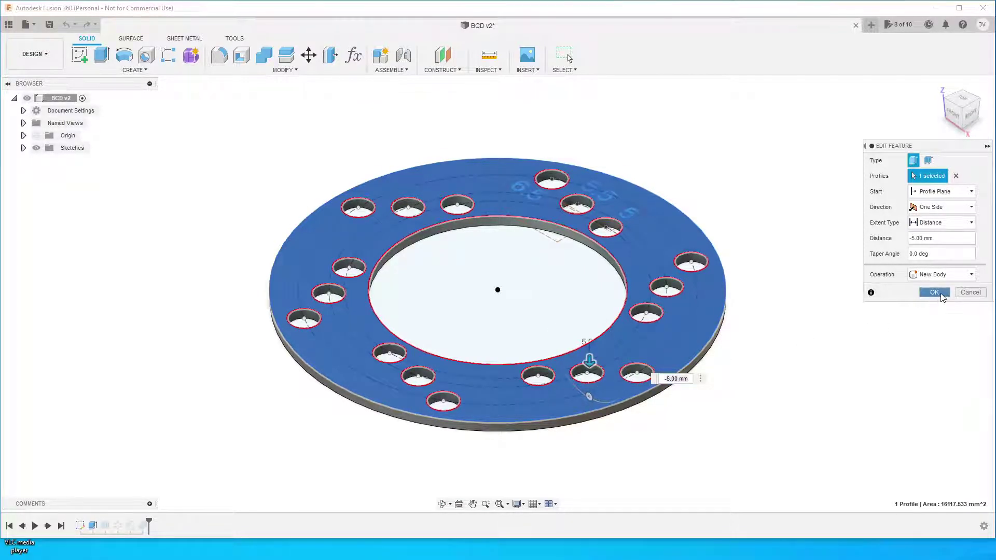